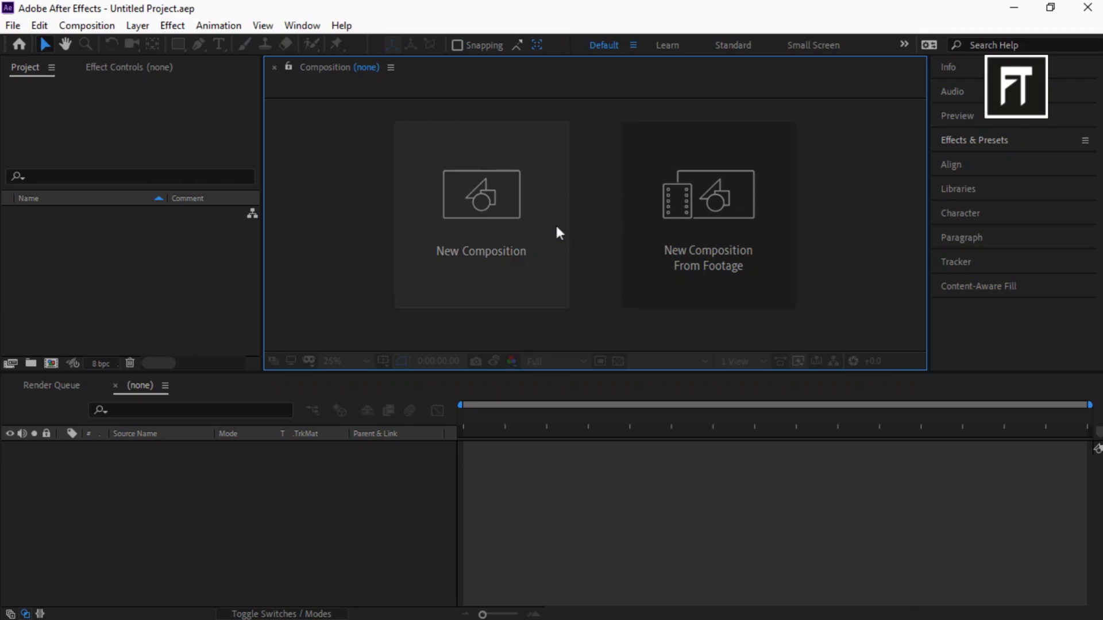
Create a new composition named 'image placeholder'.
click(551, 229)
text(image placeholder)
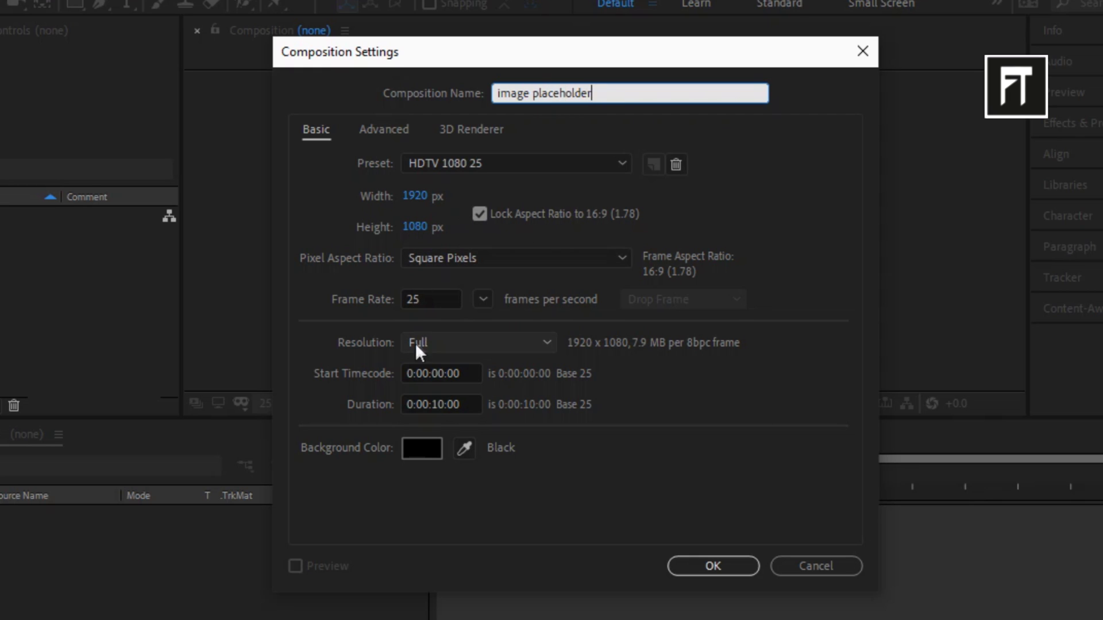
click(712, 566)
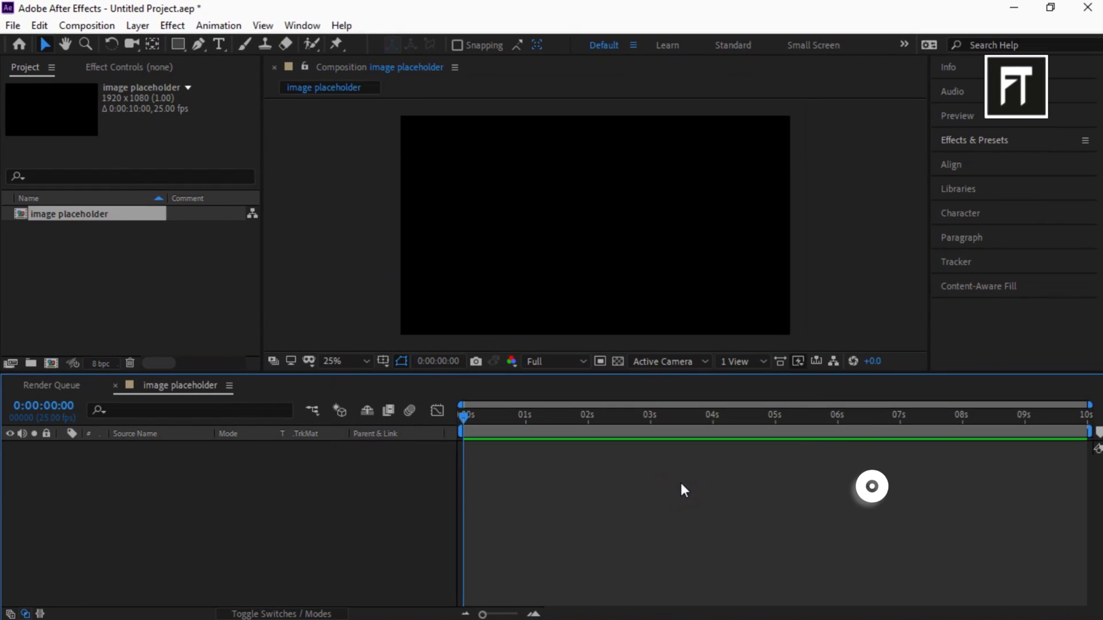
Import the paper texture, five brush PNGs and two clips, and add the city-street video to the comp.
drag(571, 590, 147, 315)
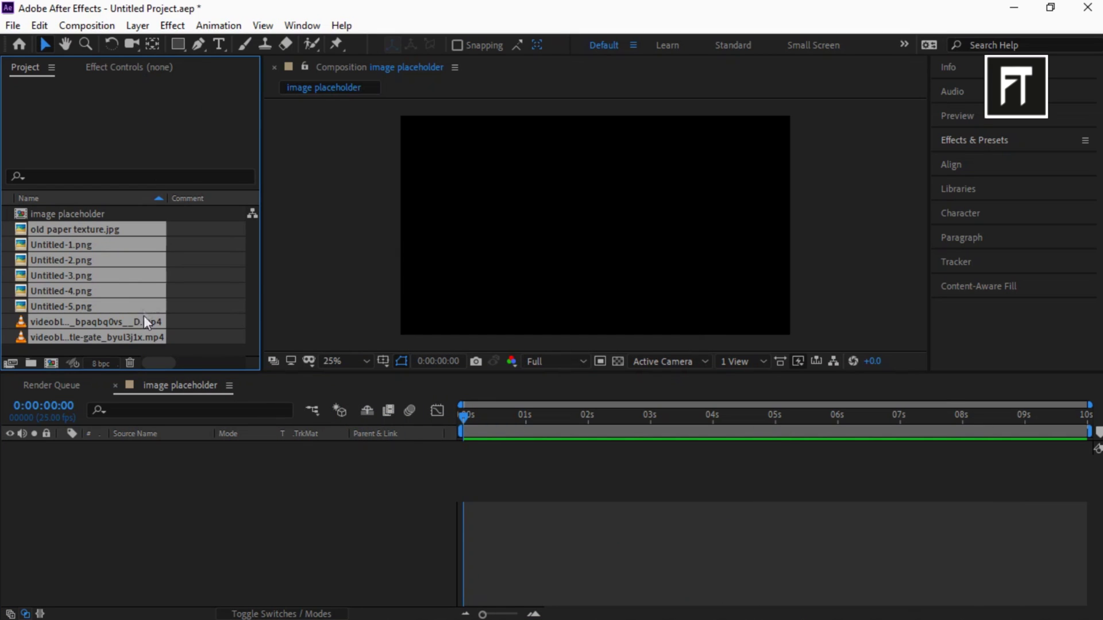
click(136, 346)
click(132, 323)
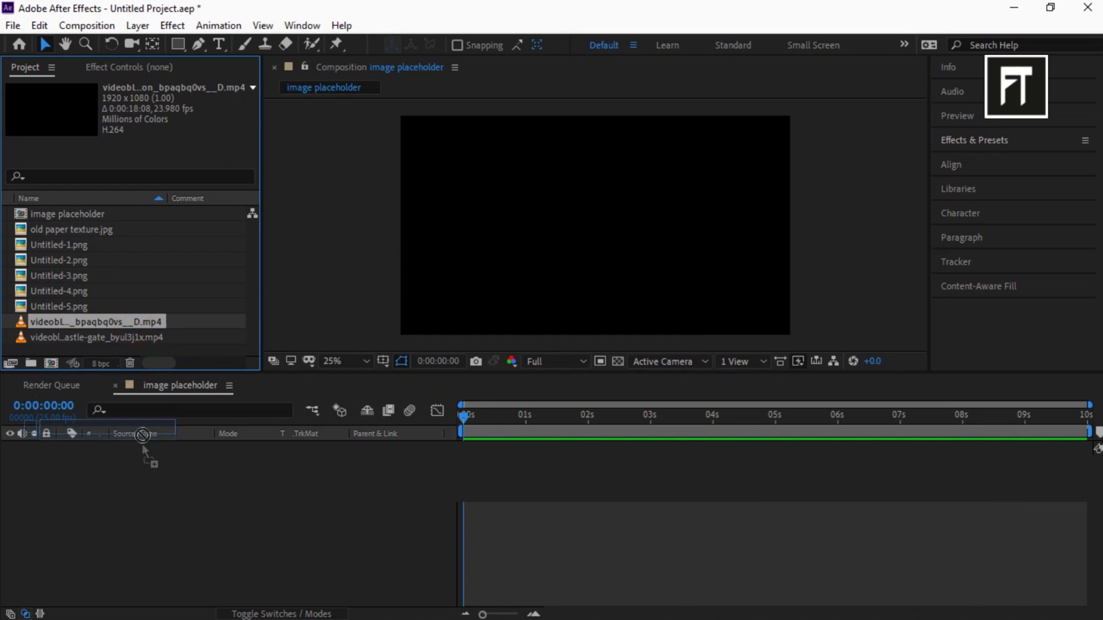
drag(141, 458, 140, 458)
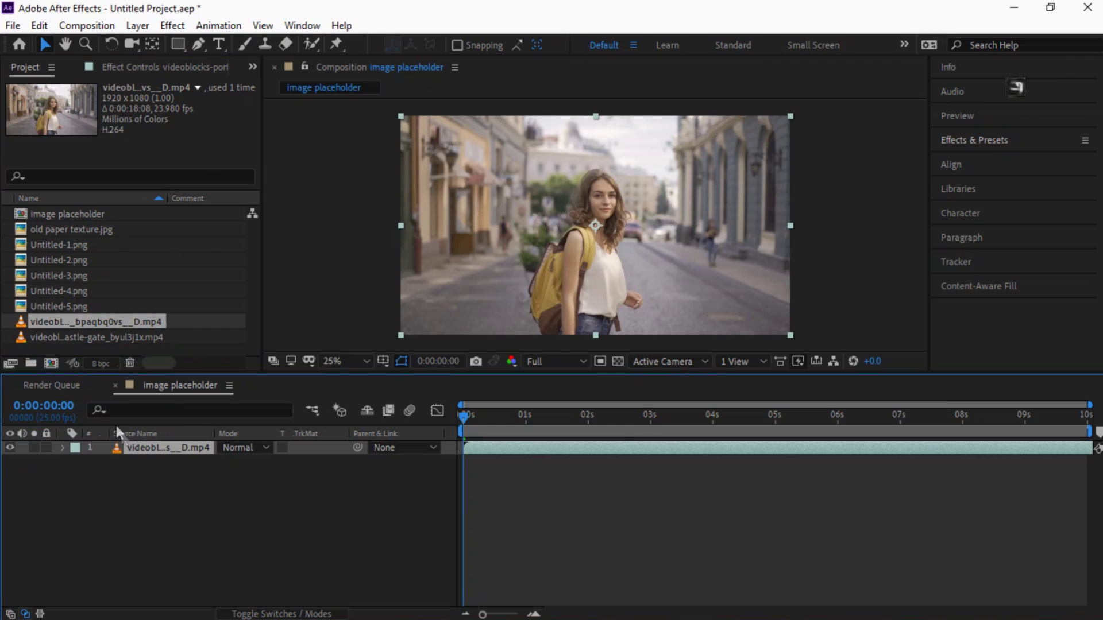
click(52, 364)
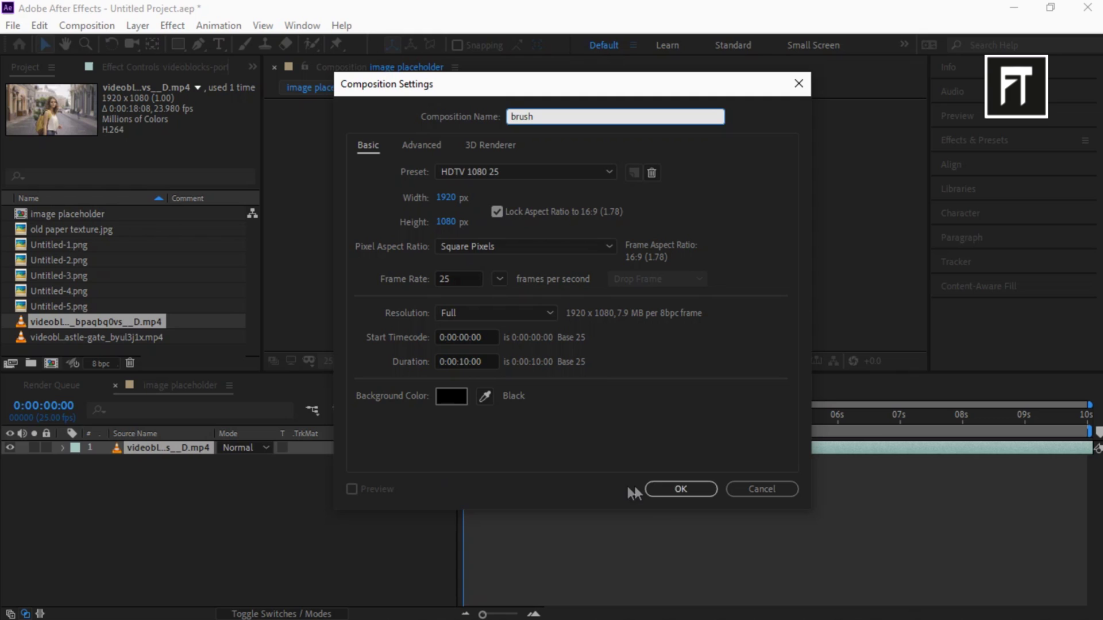
Create the 'brush' comp and add Untitled-1 through Untitled-5.png as layers.
click(661, 488)
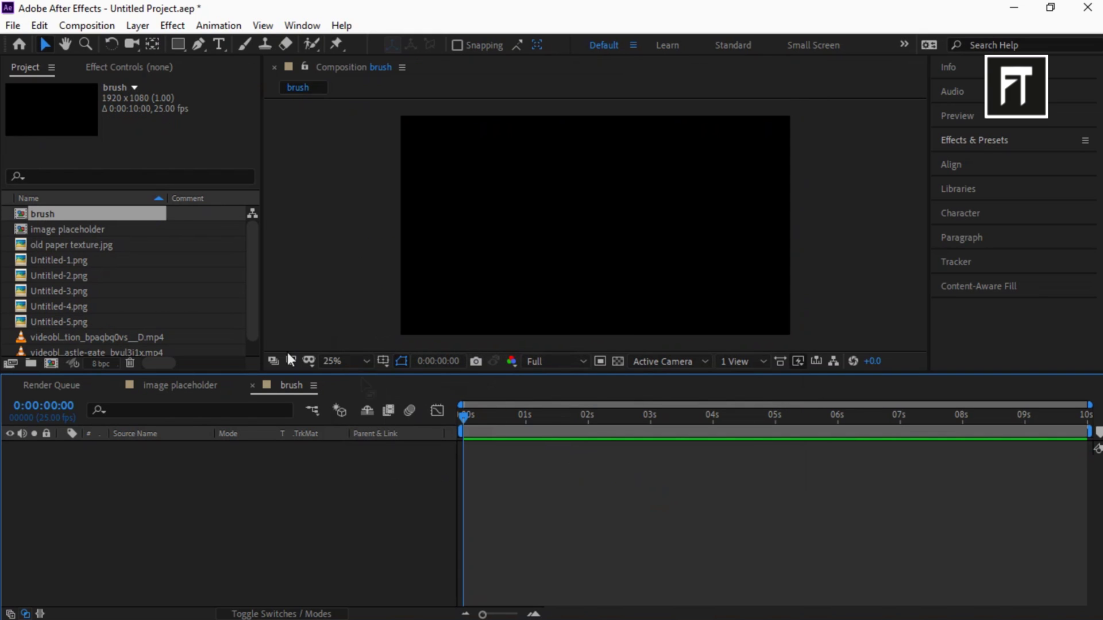
click(111, 266)
shift+click(96, 324)
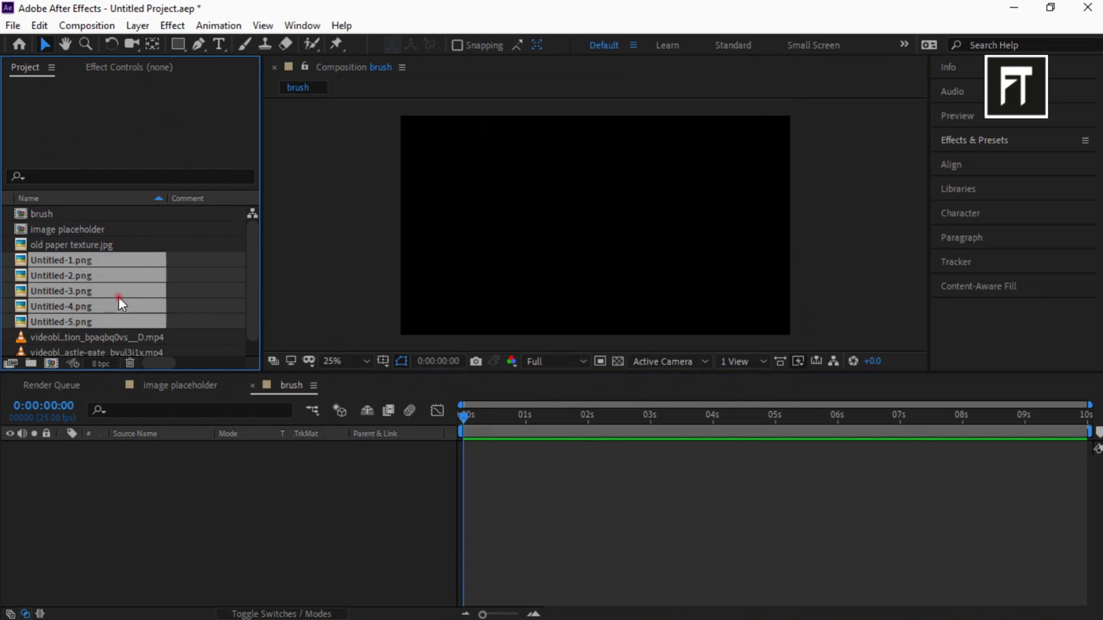
mouse_move(121, 304)
mouse_down()
mouse_move(152, 463)
mouse_move(203, 511)
mouse_up()
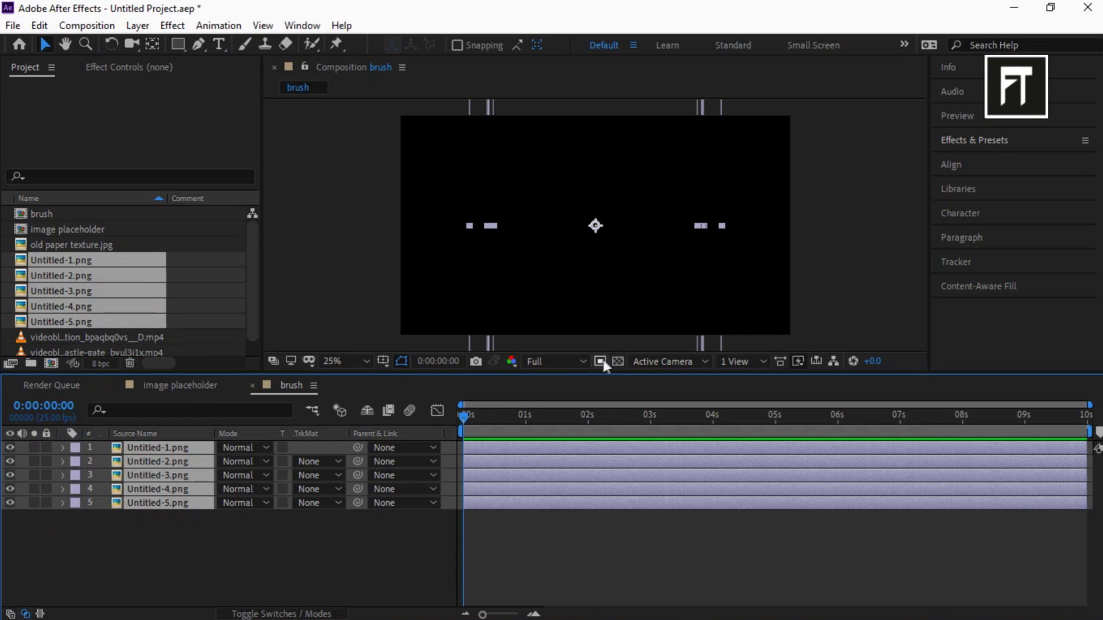
Scale all five brush layers to 54% and rotate them to 42°.
click(617, 361)
key(s)
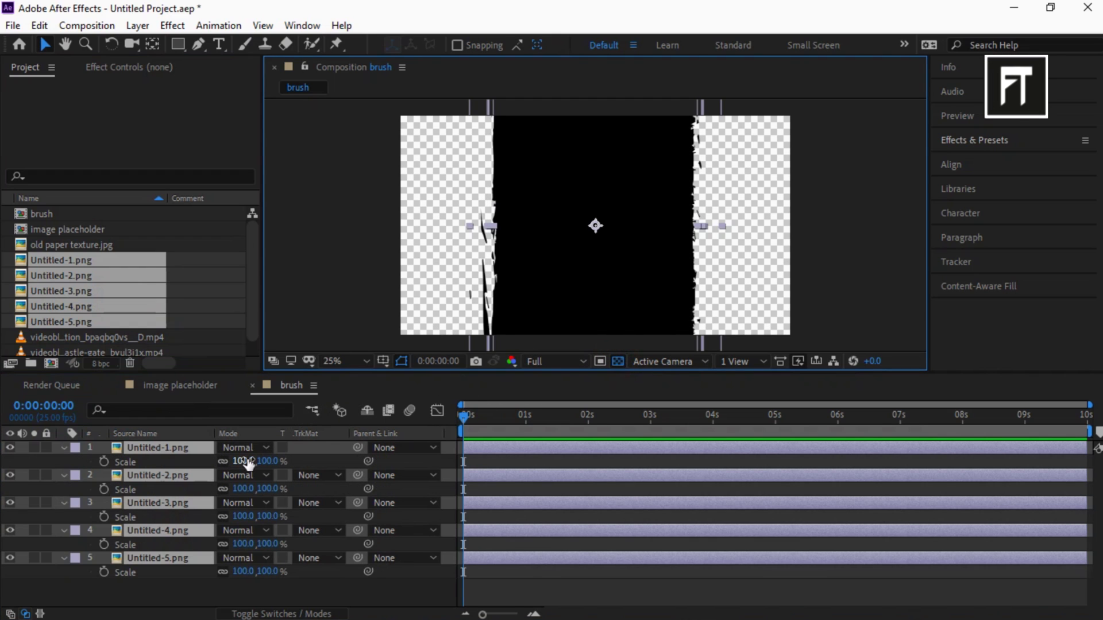
click(243, 462)
key(Return)
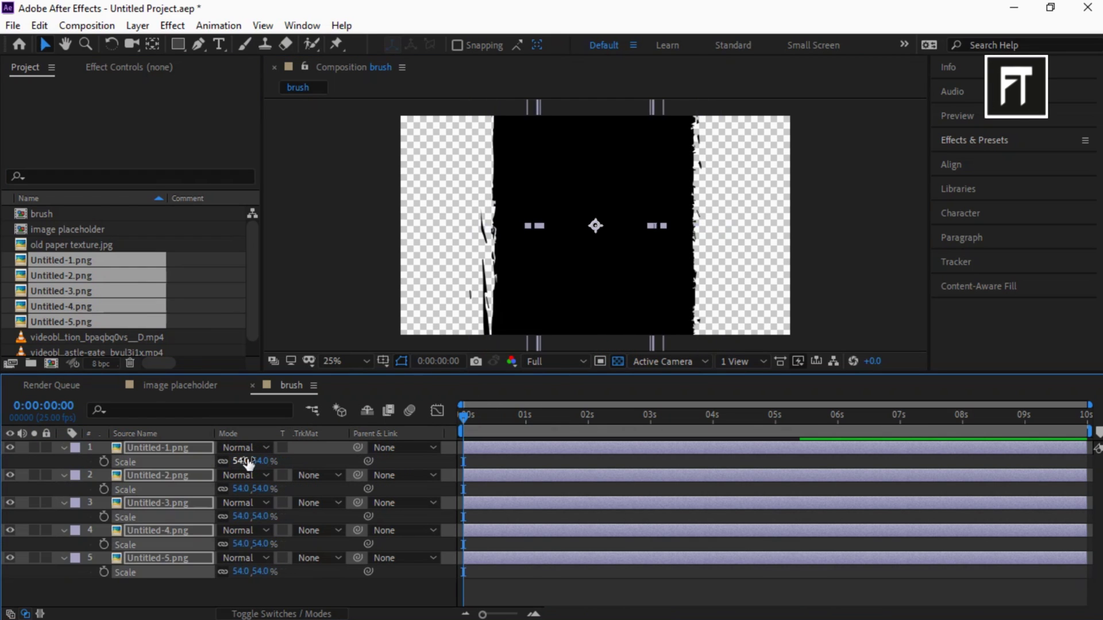
key(r)
drag(236, 462, 281, 471)
key(r)
Reposition the brush strokes diagonally so they cover the frame.
click(160, 447)
drag(595, 225, 431, 160)
click(198, 463)
drag(595, 225, 755, 324)
click(161, 475)
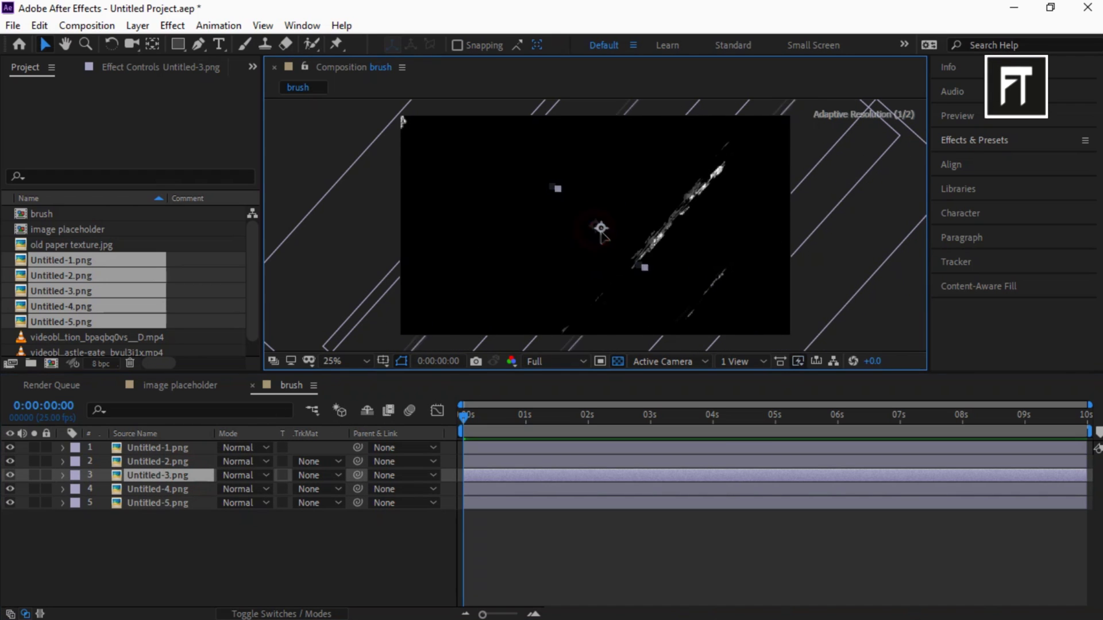
drag(601, 229, 607, 237)
click(326, 525)
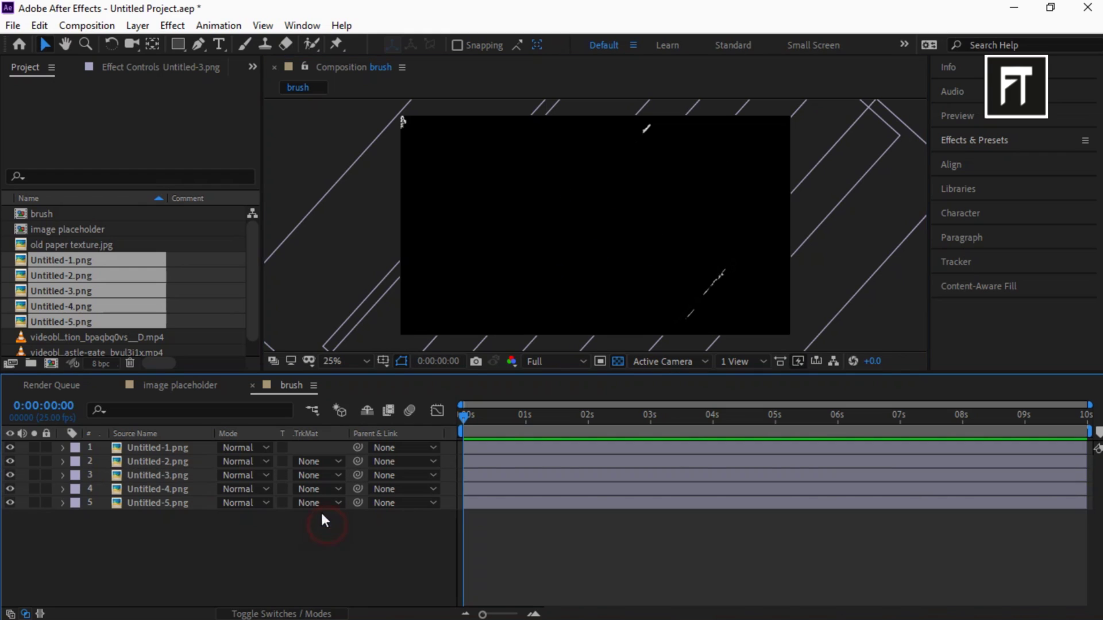
Draw a thin rectangle mask beside Untitled-1's stroke and keyframe its Mask Path at 0f.
click(199, 447)
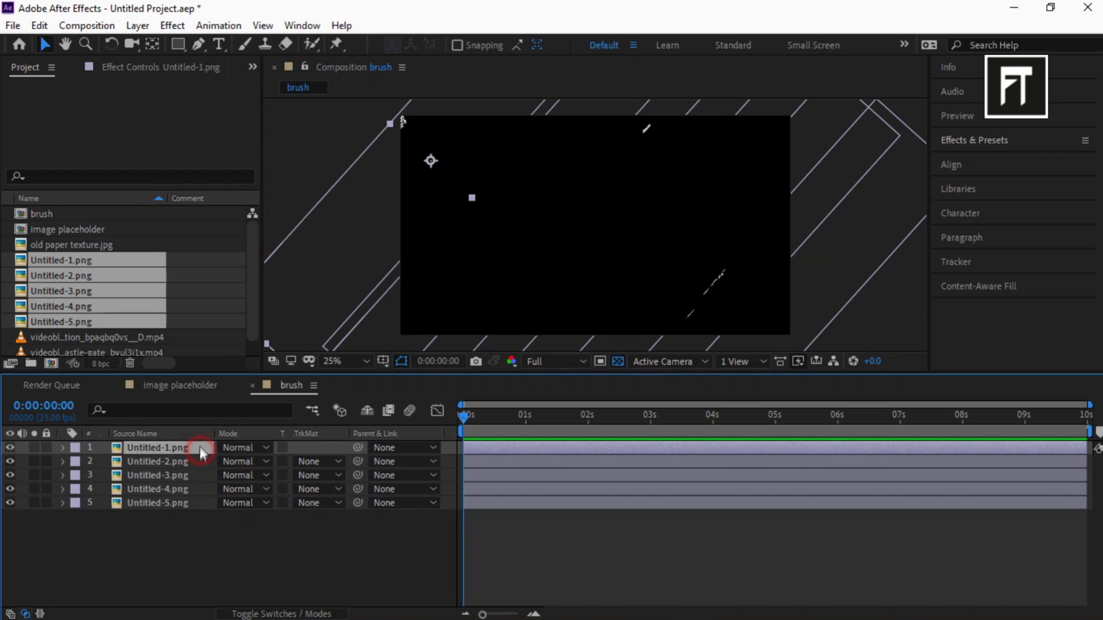
click(181, 51)
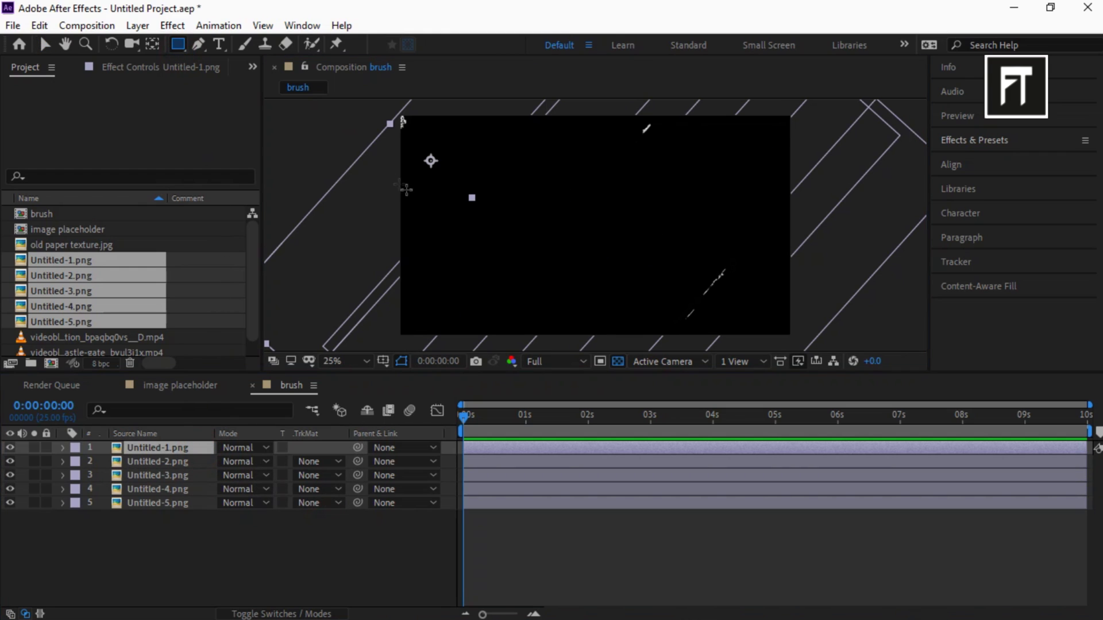
key(comma)
mouse_move(425, 202)
mouse_down()
mouse_move(488, 254)
mouse_move(482, 276)
mouse_up()
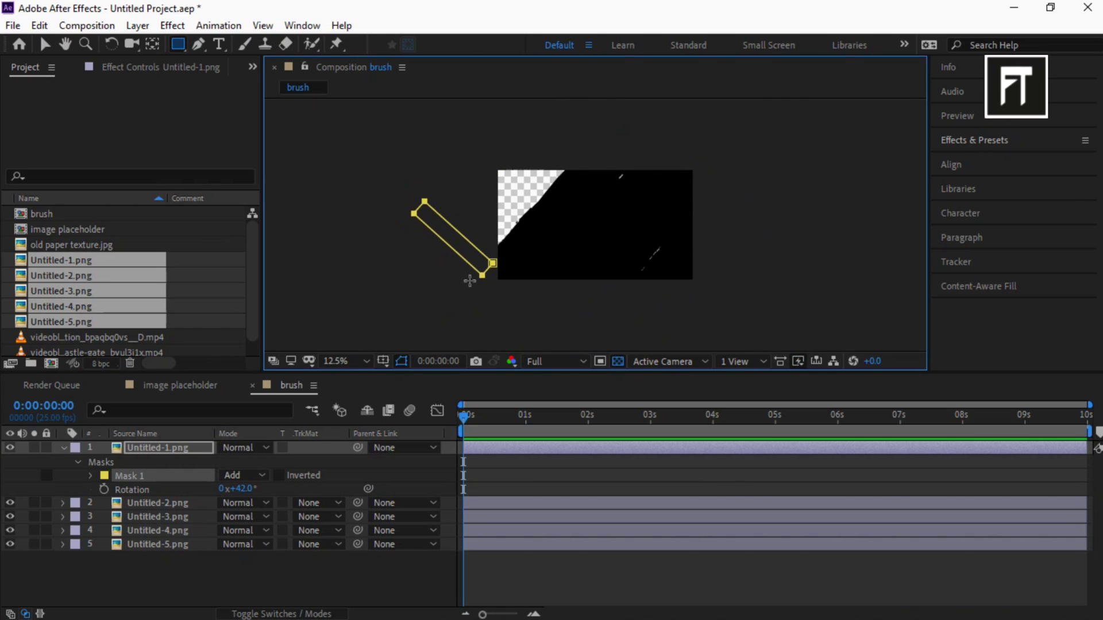
click(90, 476)
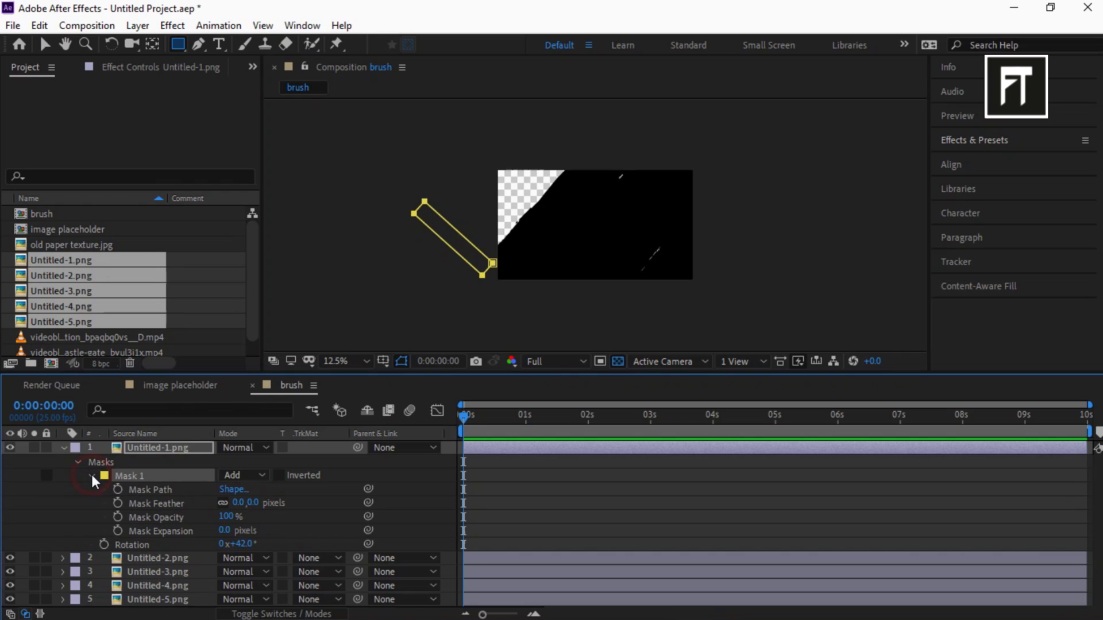
click(112, 488)
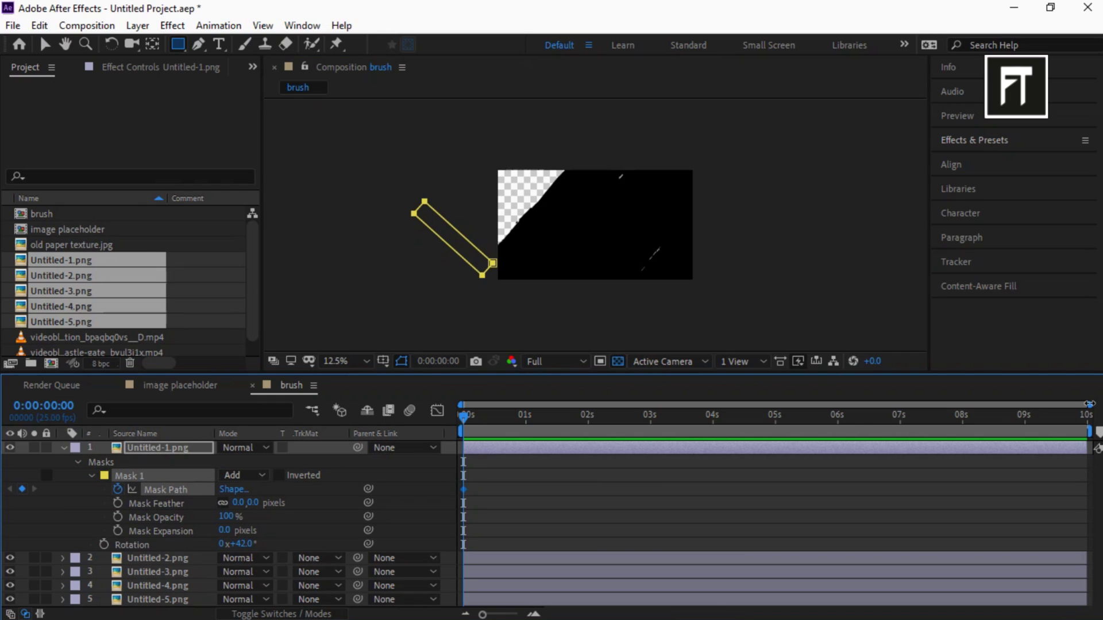
At 5f, widen the mask to cover the whole stroke.
drag(1089, 404, 569, 396)
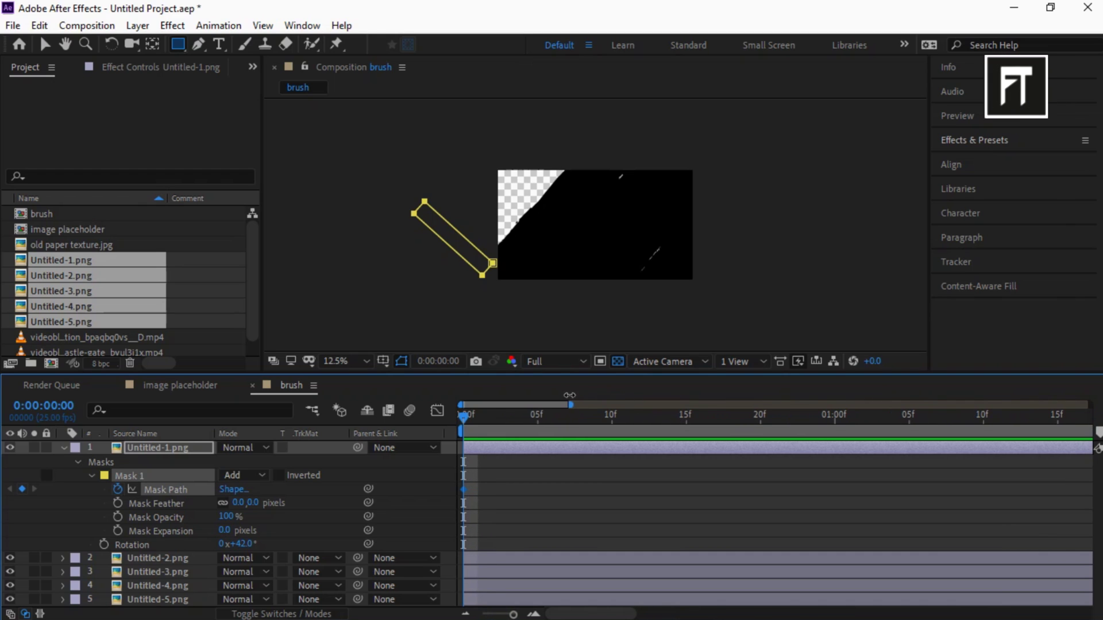
click(537, 415)
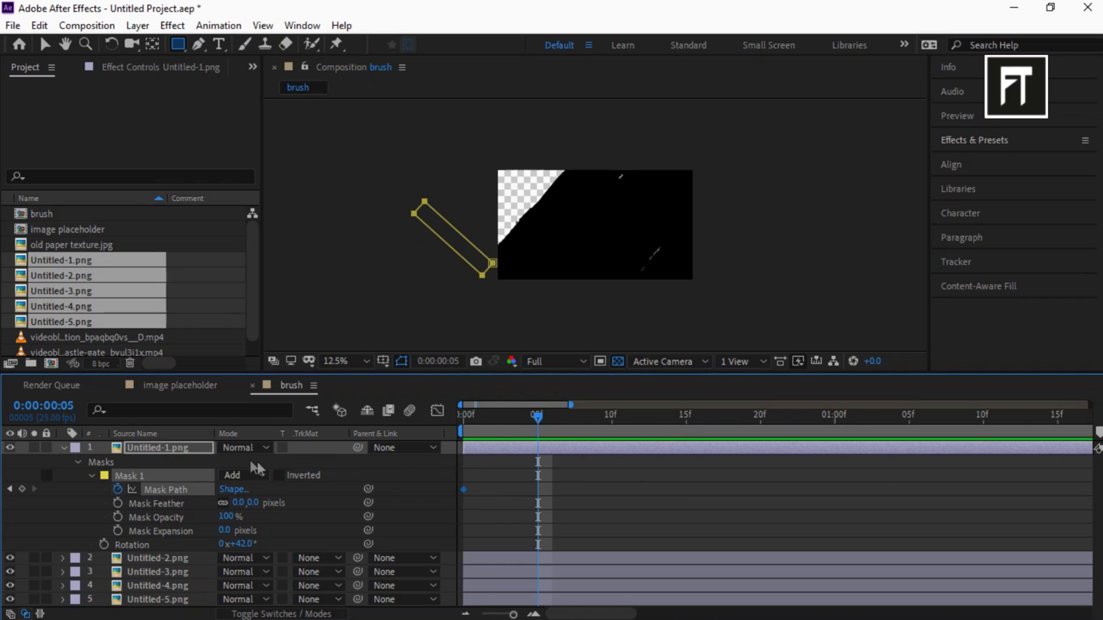
click(203, 461)
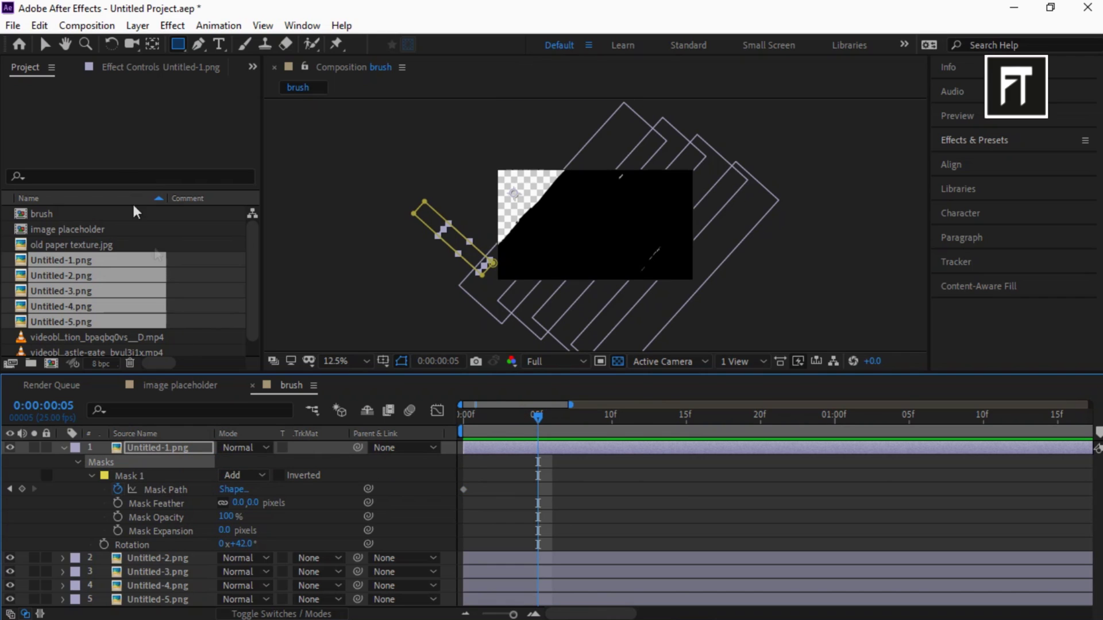
click(46, 45)
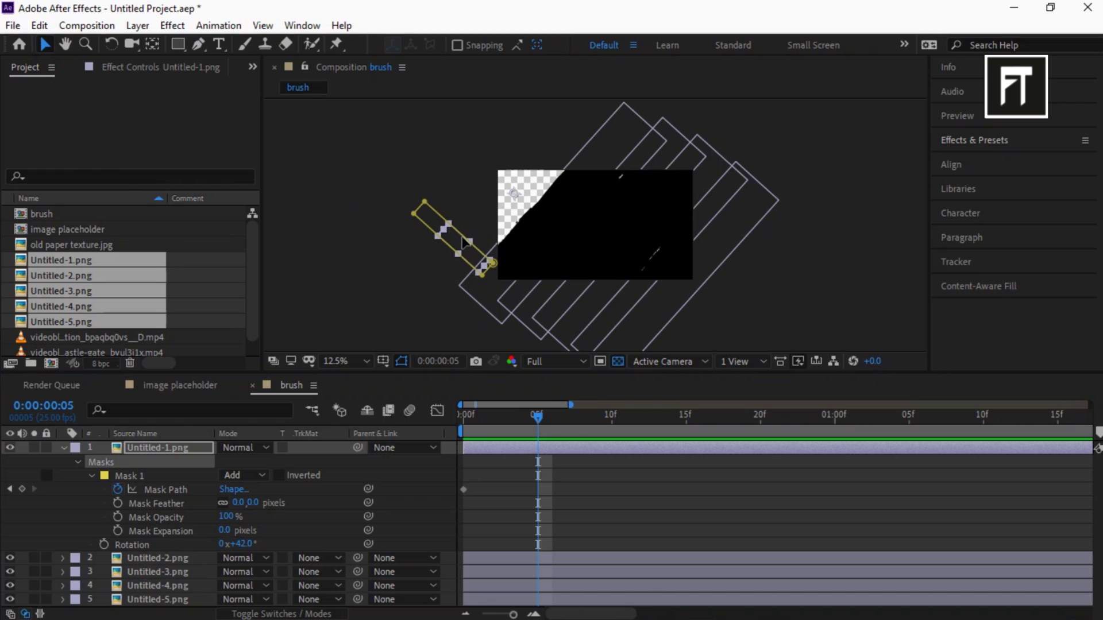
drag(464, 238, 574, 138)
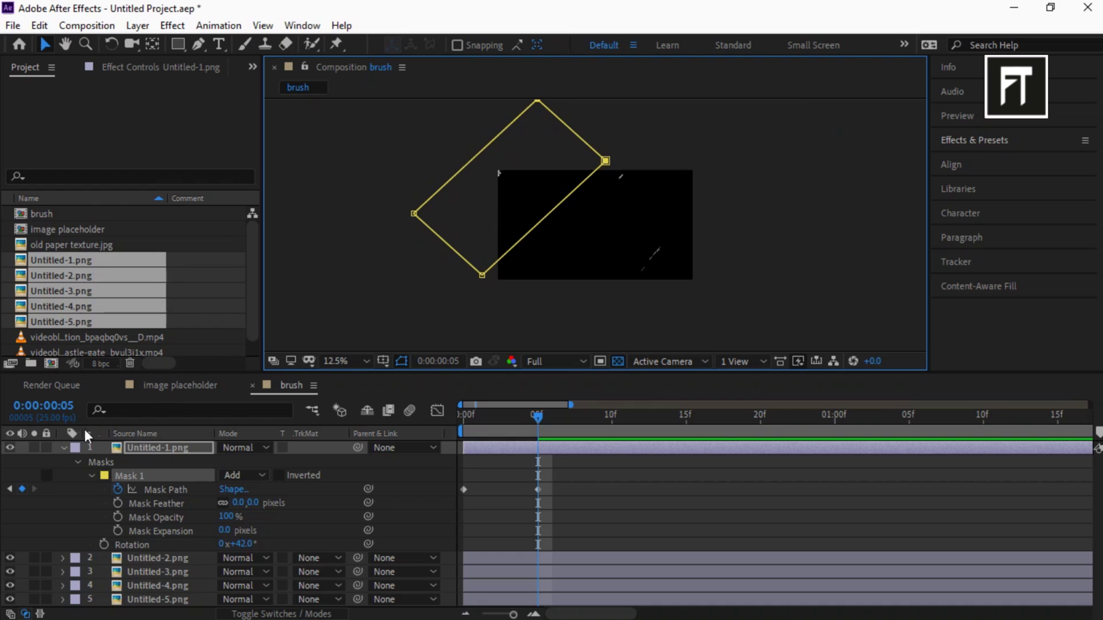
click(61, 447)
Keyframe Untitled-2's mask path and widen it over its stroke by 10f.
click(63, 462)
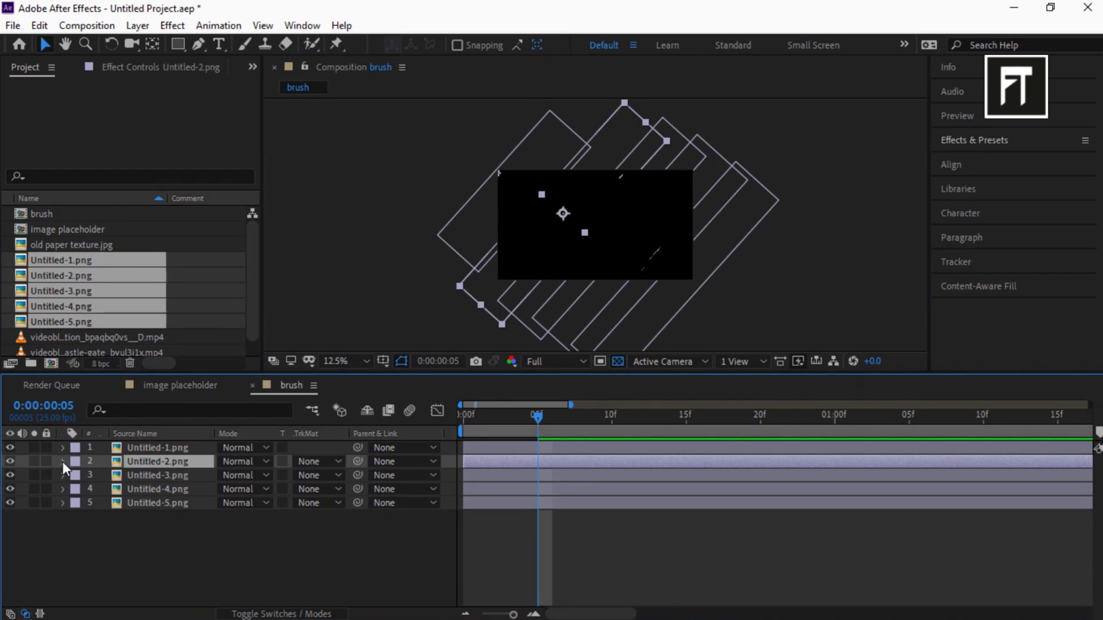
click(178, 44)
key(u)
key(u)
click(92, 489)
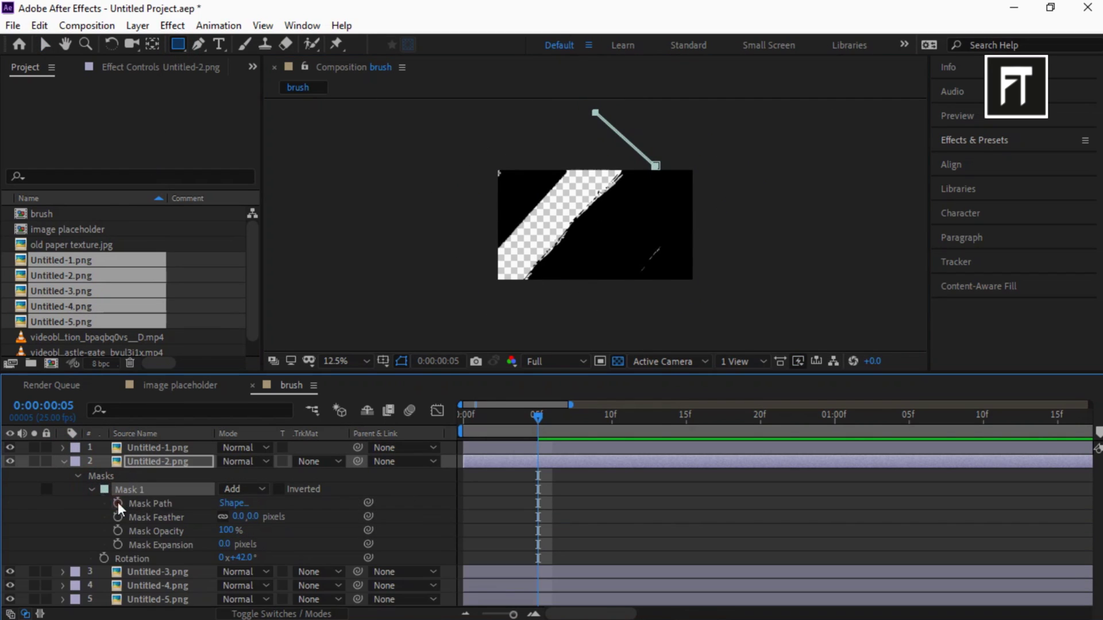
click(119, 503)
click(611, 414)
click(45, 44)
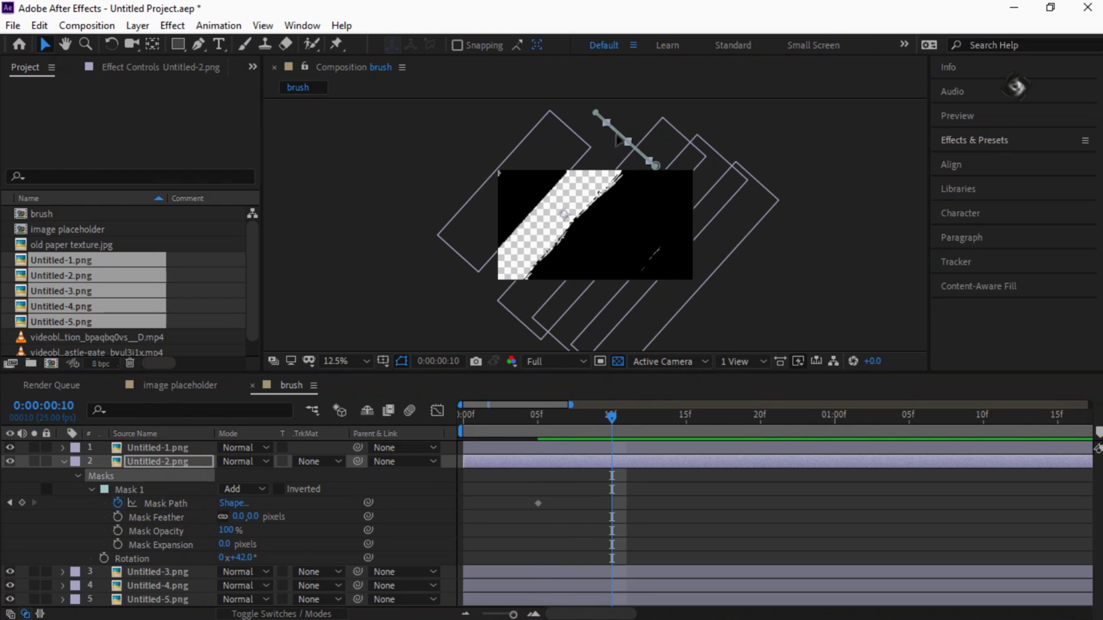
drag(617, 141, 460, 296)
click(75, 572)
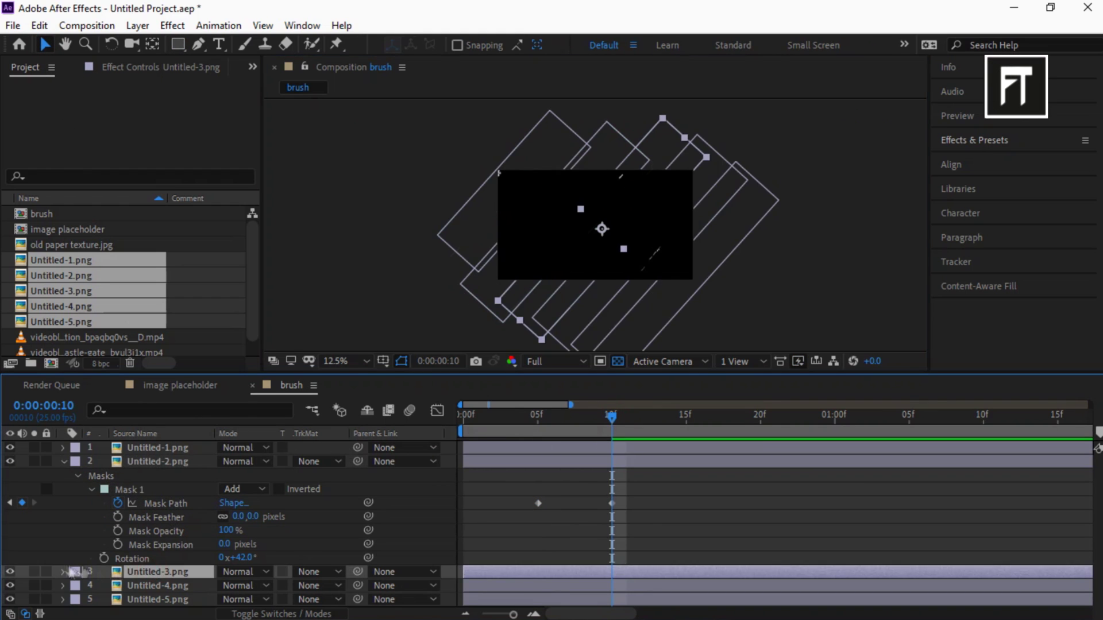
click(62, 572)
Paste the mask onto Untitled-3 through Untitled-5, staggered at 15f, 20f and 1:00, then preview.
key(ctrl+v)
key(k)
click(63, 462)
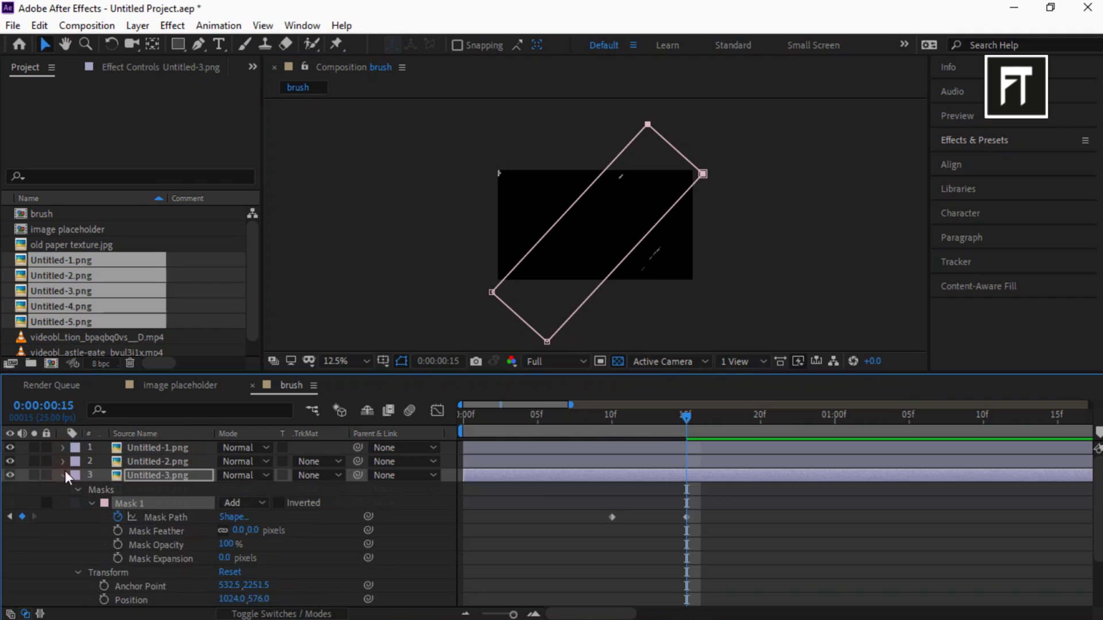
click(62, 475)
key(ctrl+v)
key(k)
key(ctrl+v)
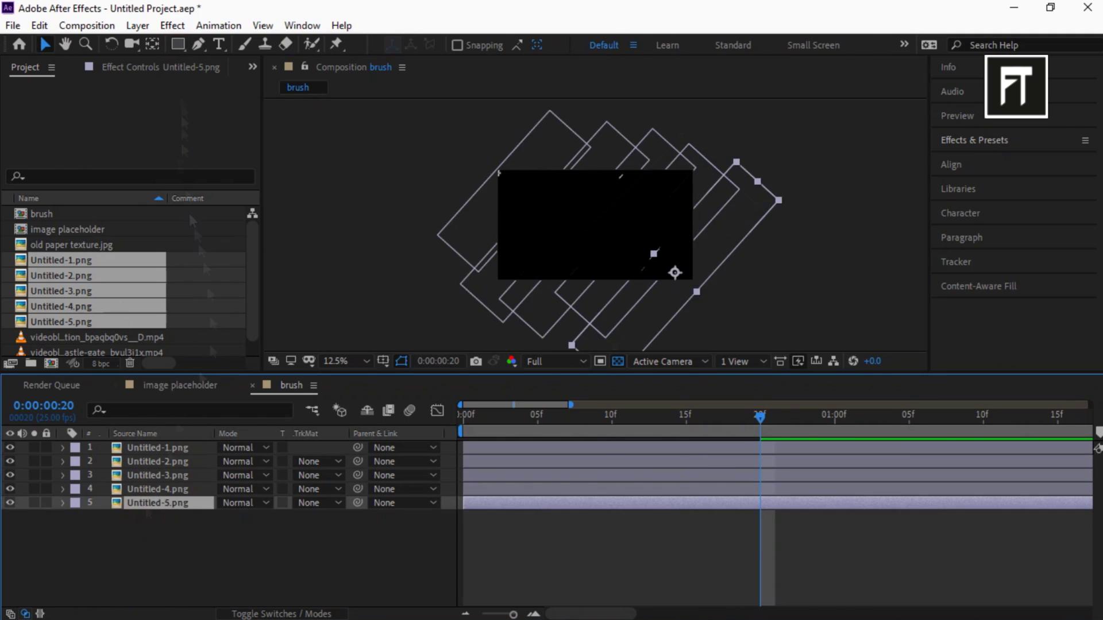
click(62, 503)
key(k)
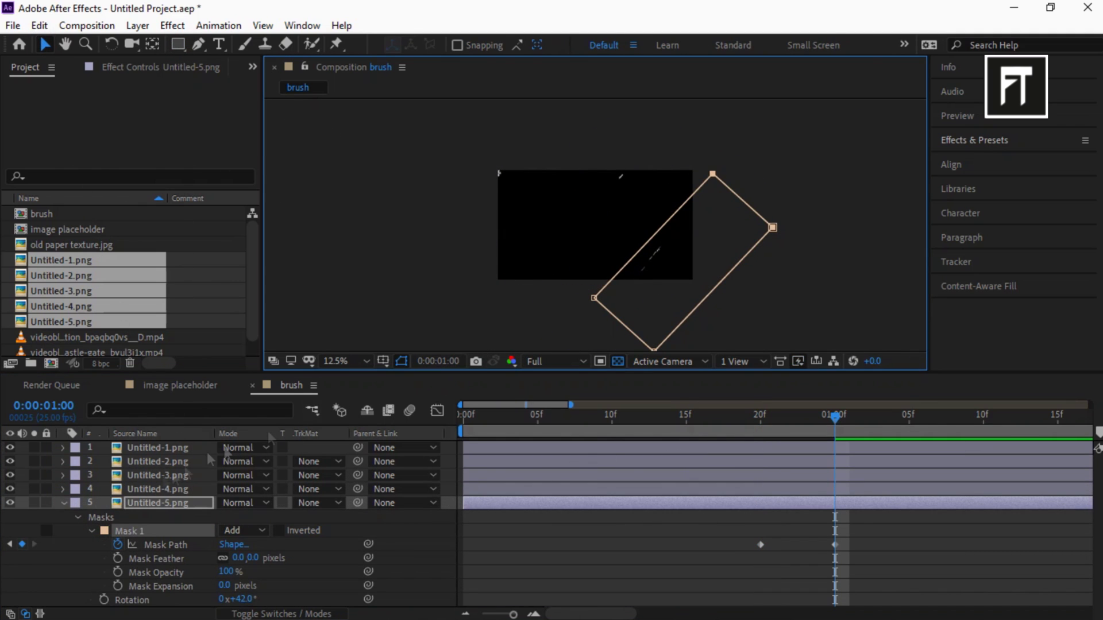
click(64, 503)
drag(464, 421, 545, 425)
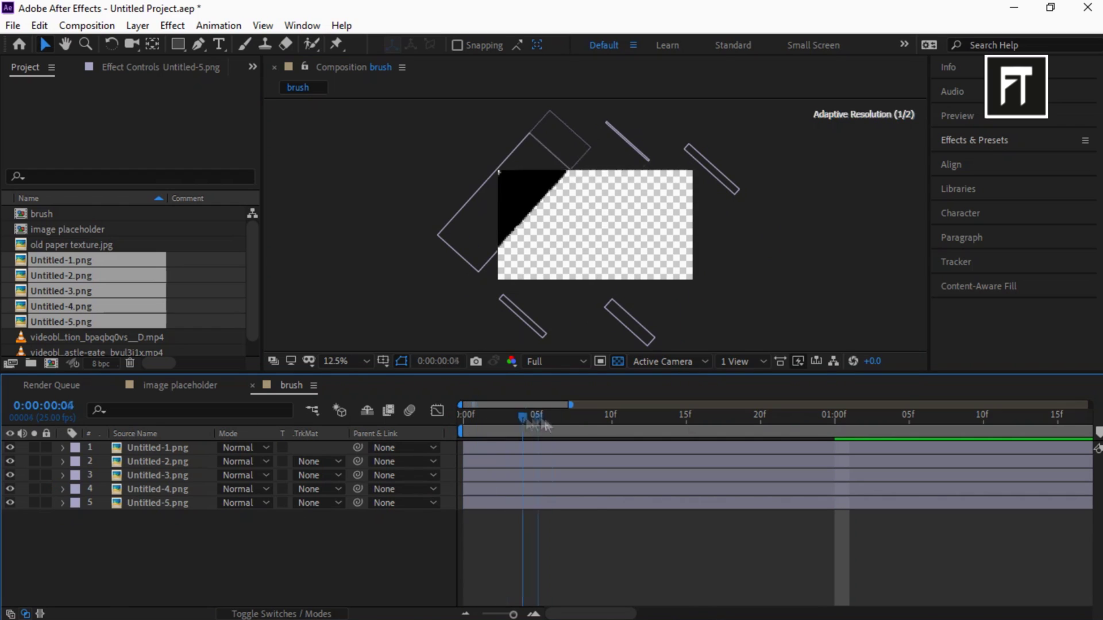
key(space)
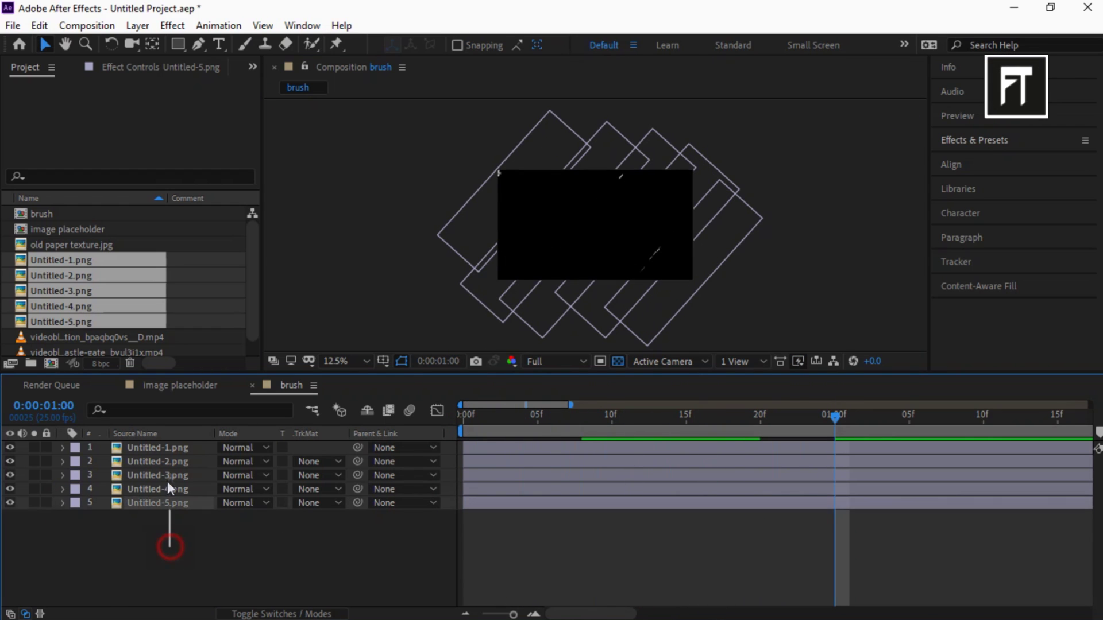
Apply Easy Ease to all Mask Path keyframes of the five stroke layers.
drag(167, 481, 167, 449)
key(m)
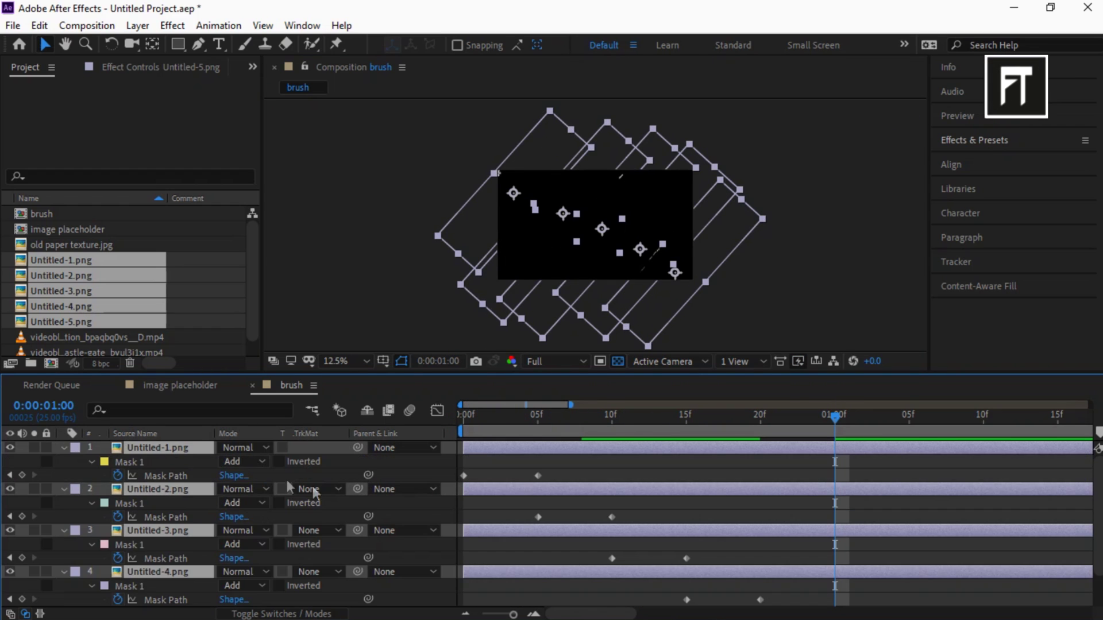
scroll(836, 565, down, 1)
drag(874, 597, 440, 384)
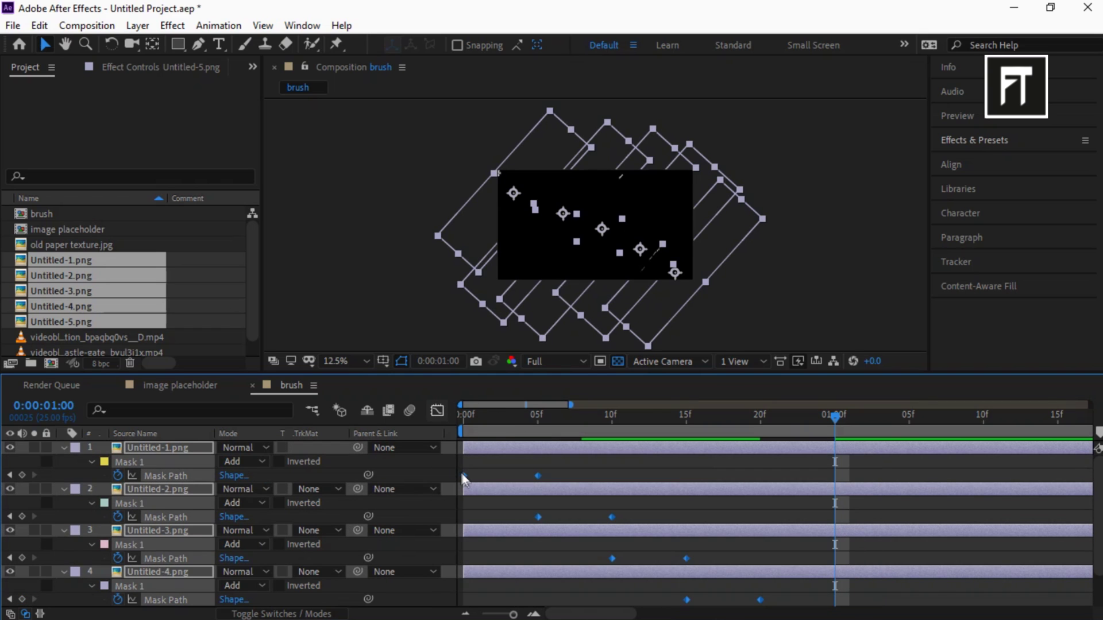
right_click(463, 476)
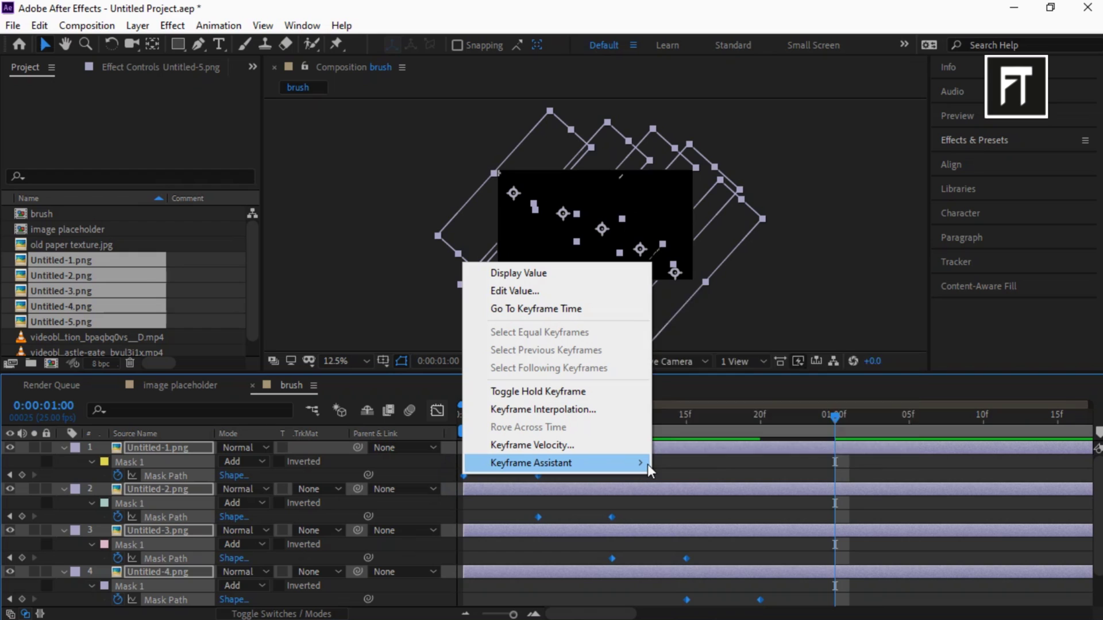
mouse_move(643, 463)
click(698, 356)
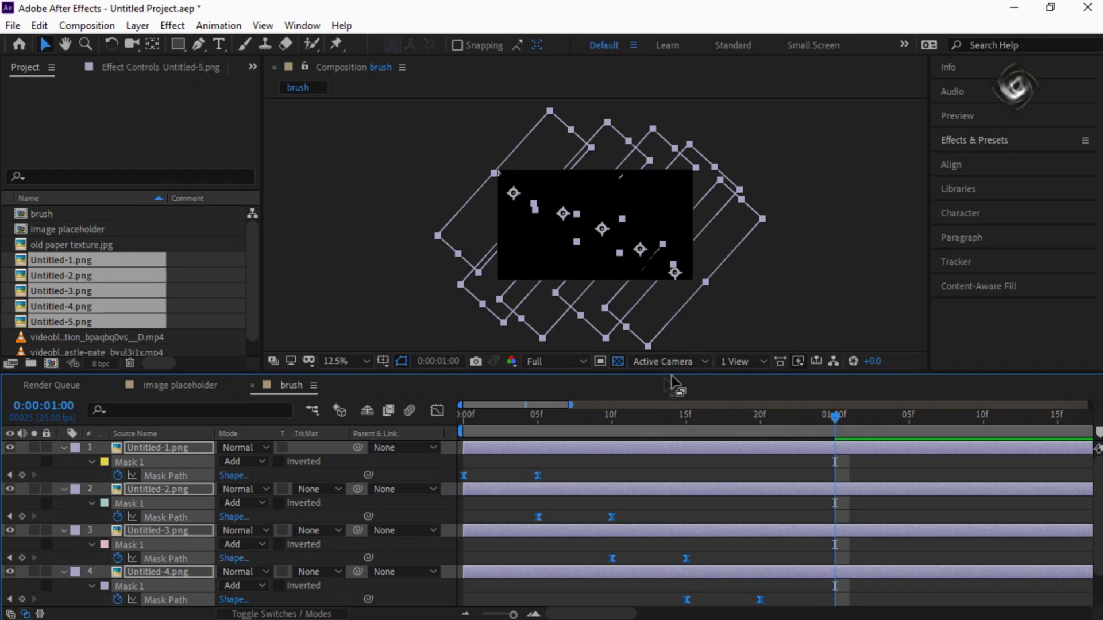
Increase the influence in the speed graph so each stroke peaks sharply early.
click(438, 410)
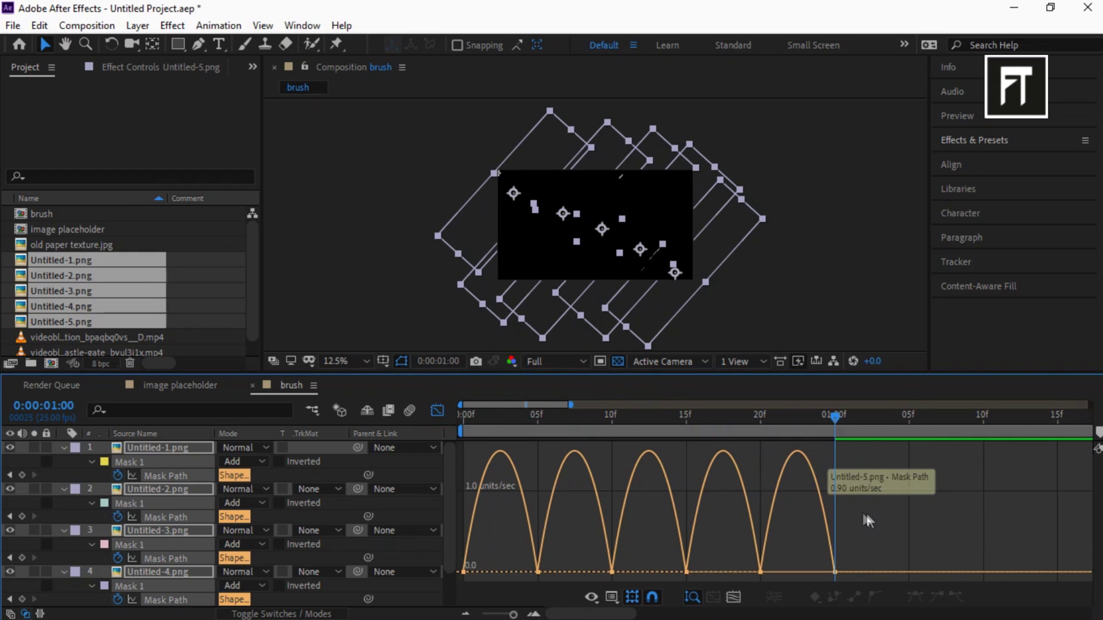
drag(892, 524, 491, 591)
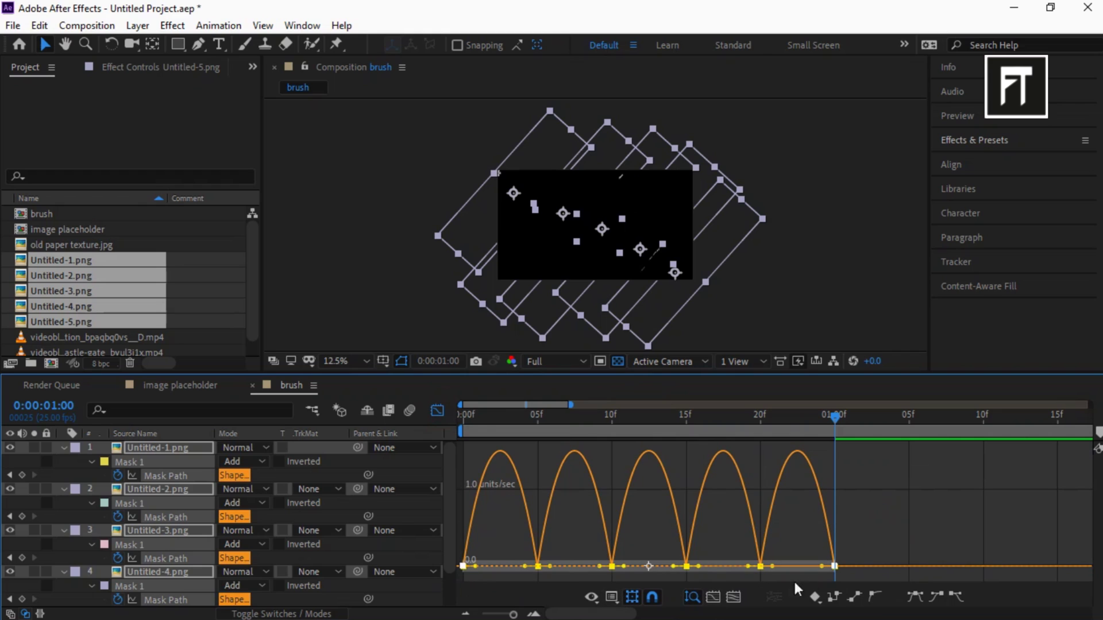
drag(820, 567, 802, 571)
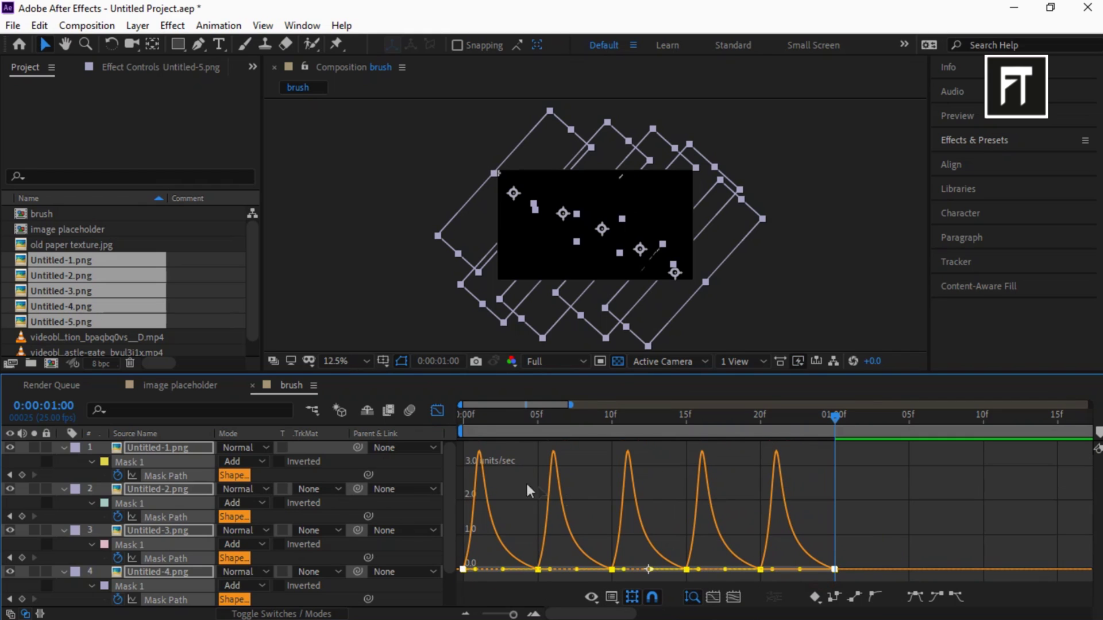
Set Mask Feather to 160 on the Untitled-1 and Untitled-2 masks.
click(437, 410)
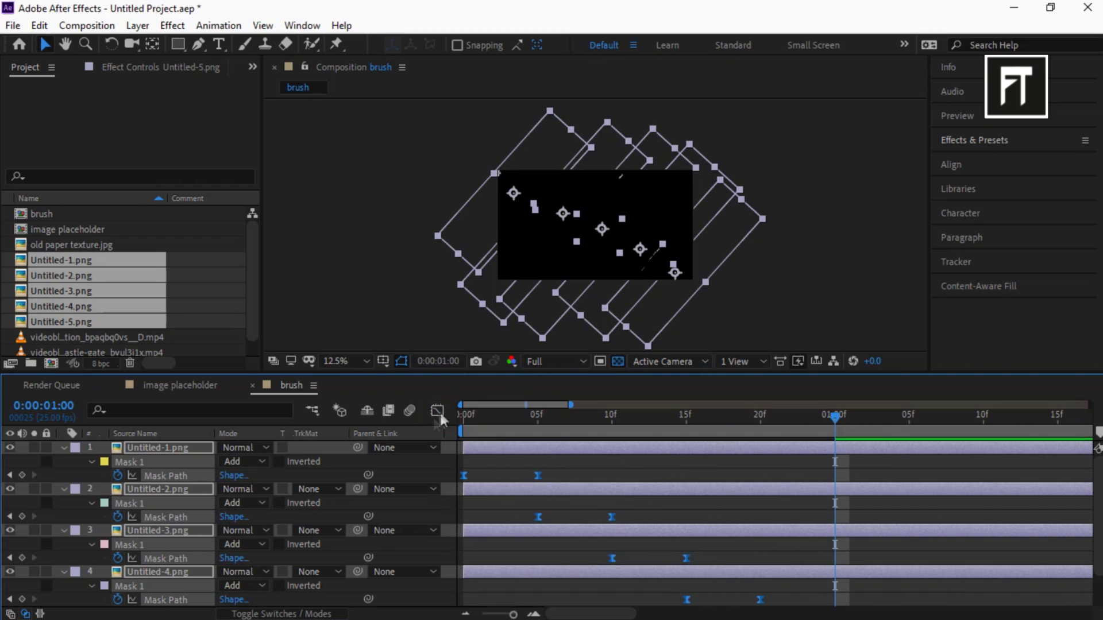
click(64, 447)
click(123, 550)
click(61, 447)
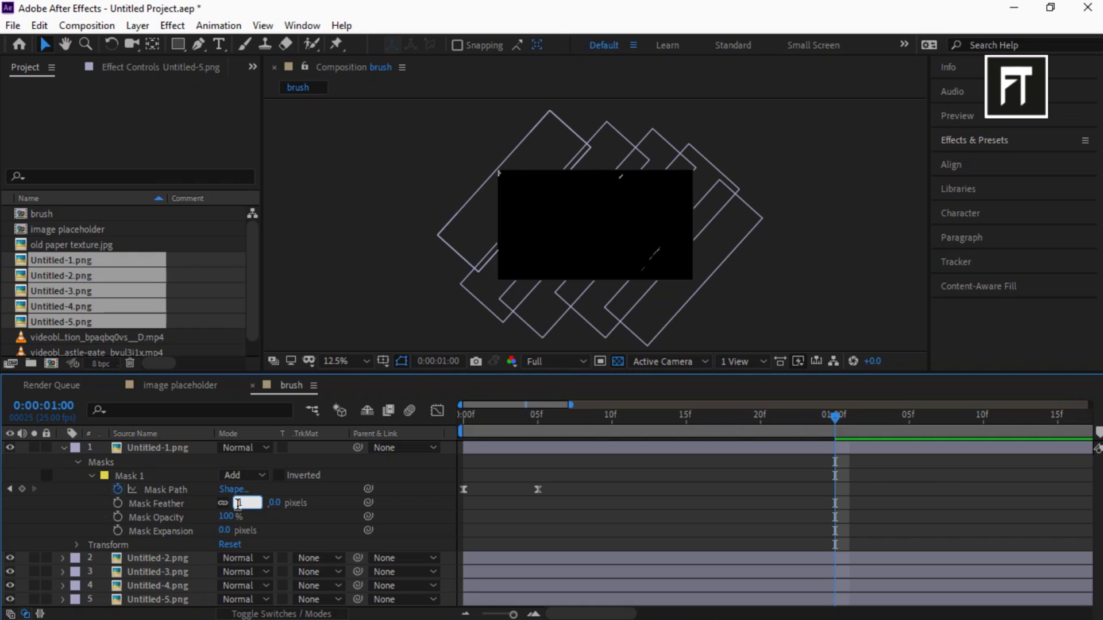
key(Return)
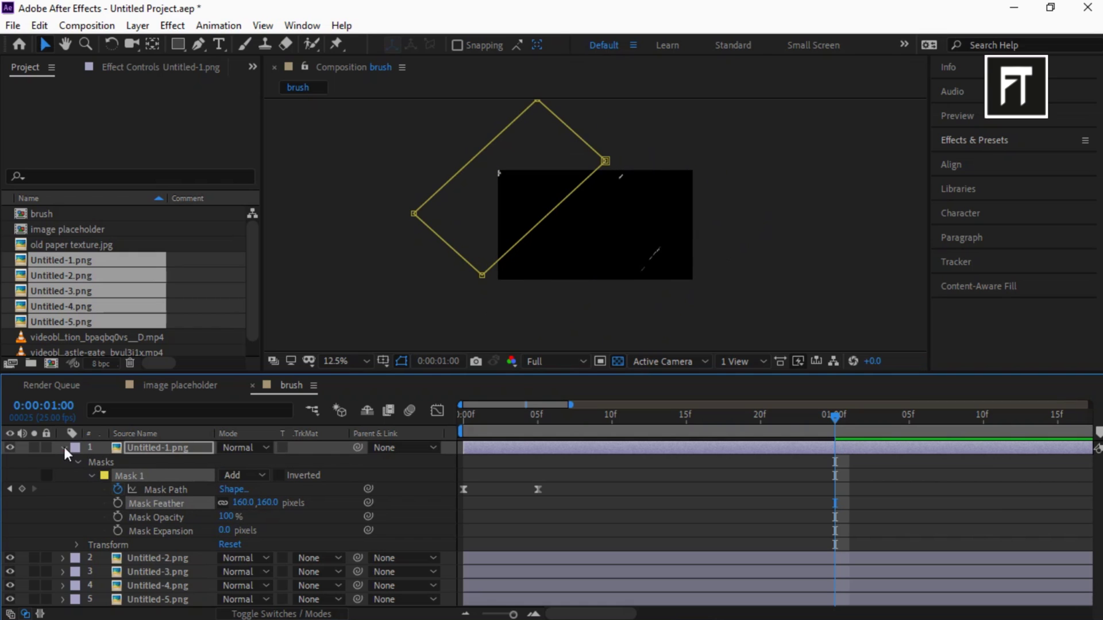
click(63, 448)
click(62, 461)
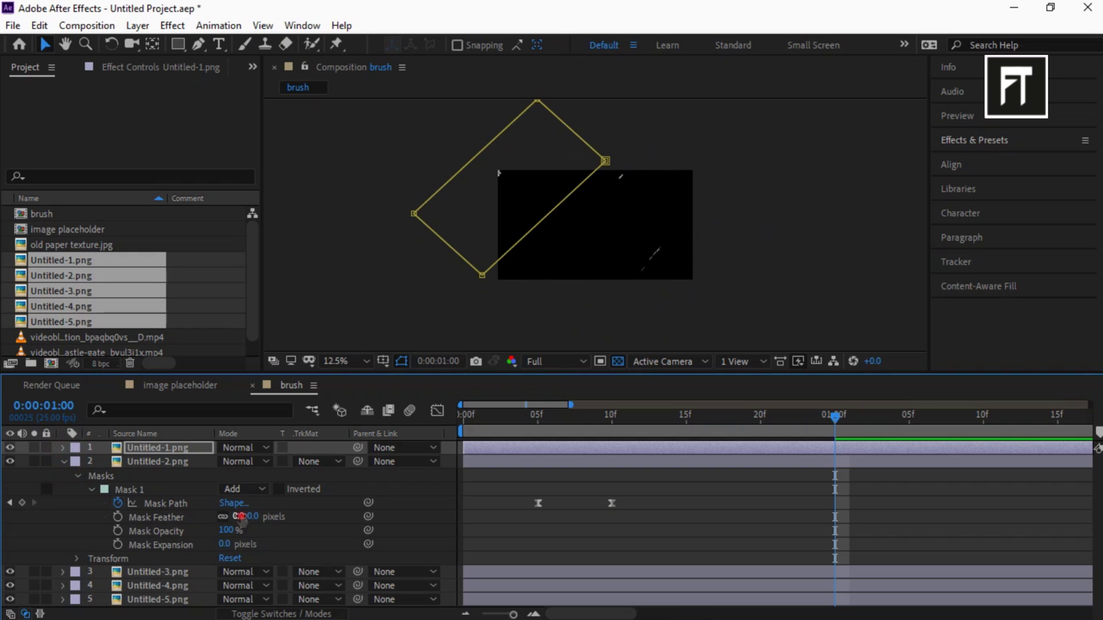
key(Return)
click(62, 461)
Set Mask Feather to 160 on the masks of layers 3, 4 and 5.
click(62, 475)
click(239, 530)
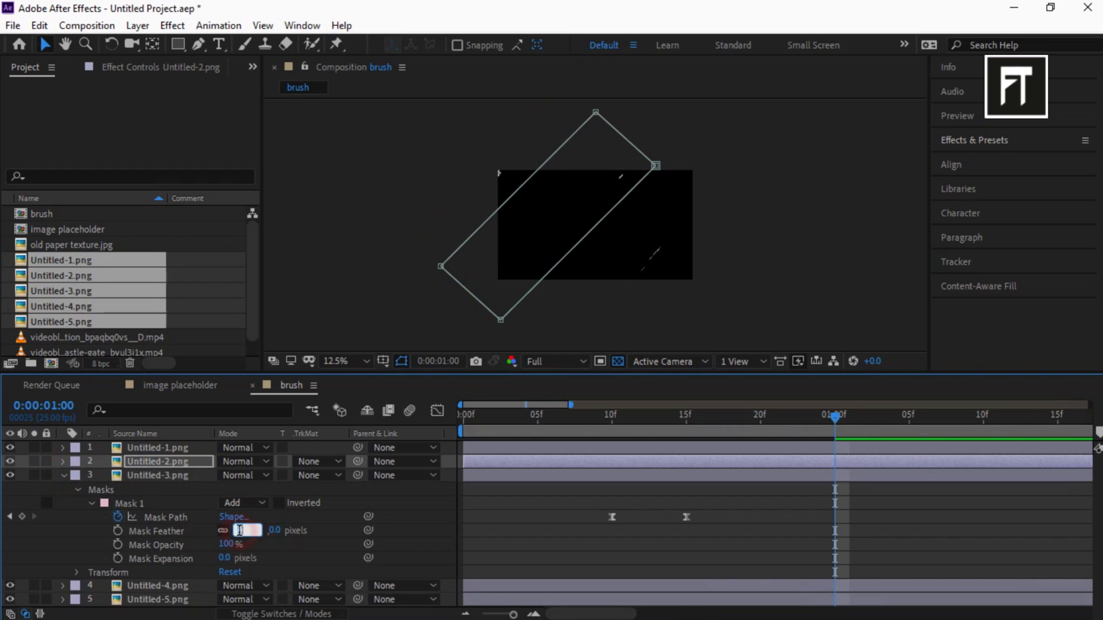
text(160)
key(Return)
click(62, 475)
click(62, 489)
click(238, 544)
text(160)
key(Return)
click(62, 489)
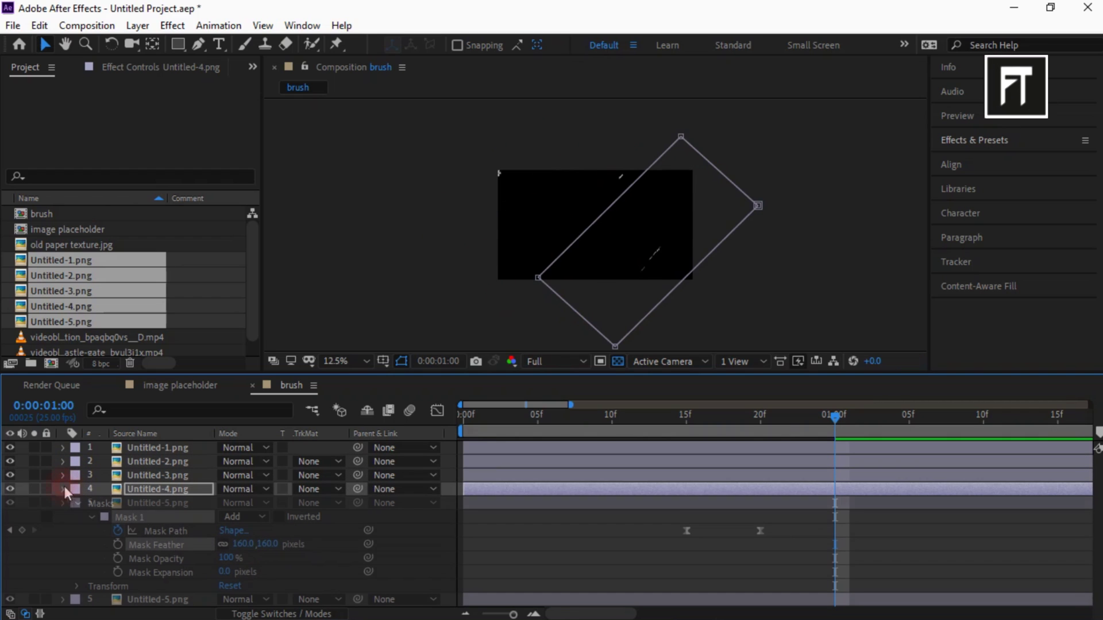
click(62, 502)
click(239, 558)
text(160)
key(Return)
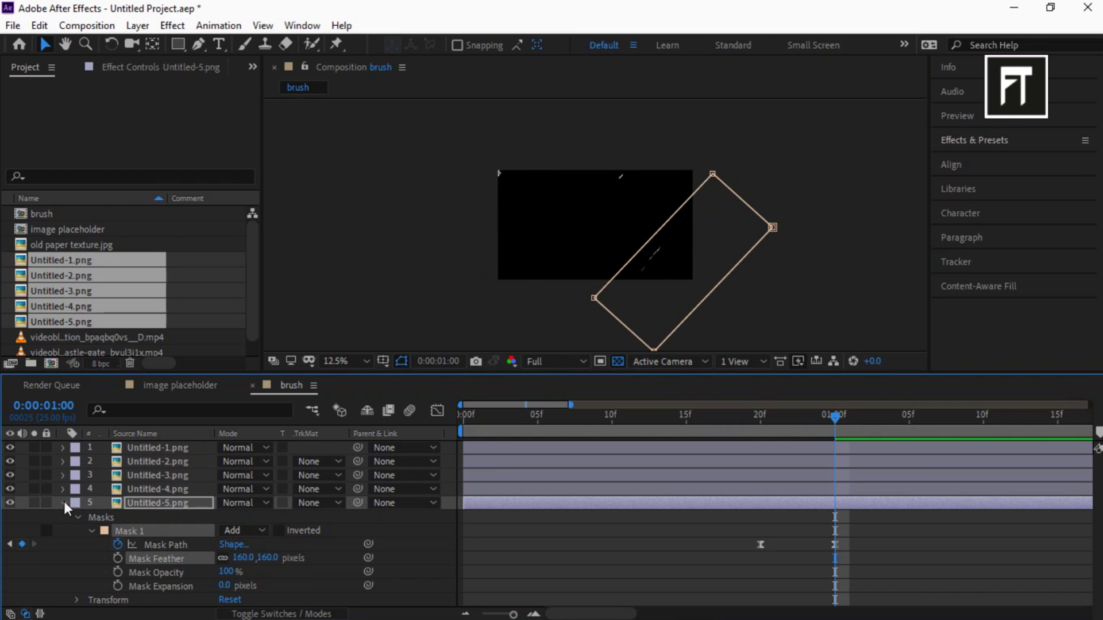
click(62, 502)
click(75, 519)
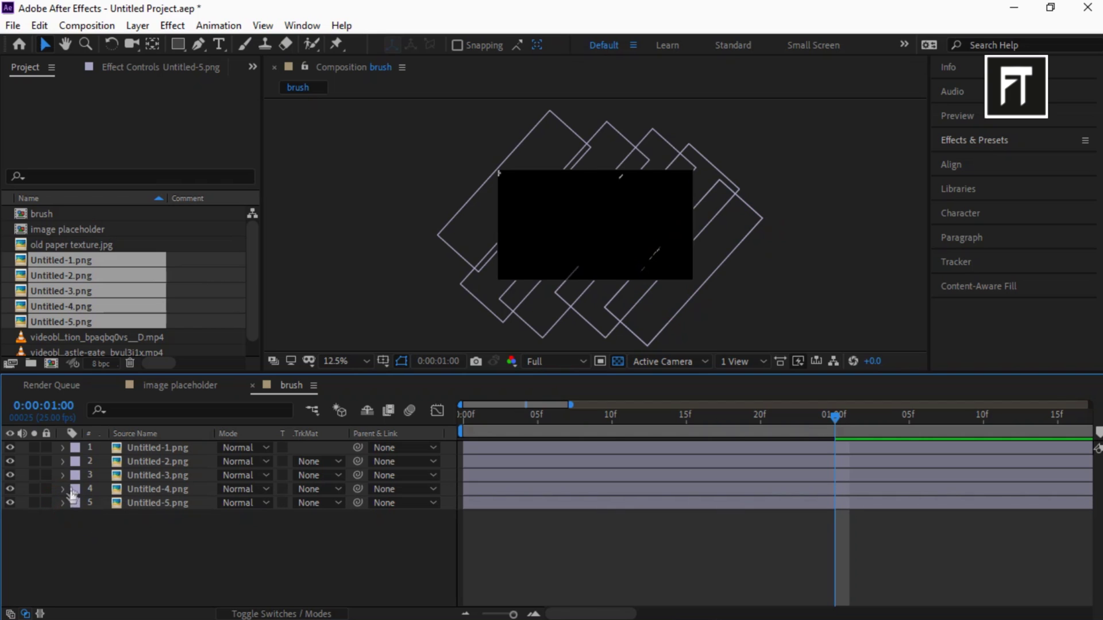
Create a 'scene 1' composition containing the image placeholder comp.
click(51, 365)
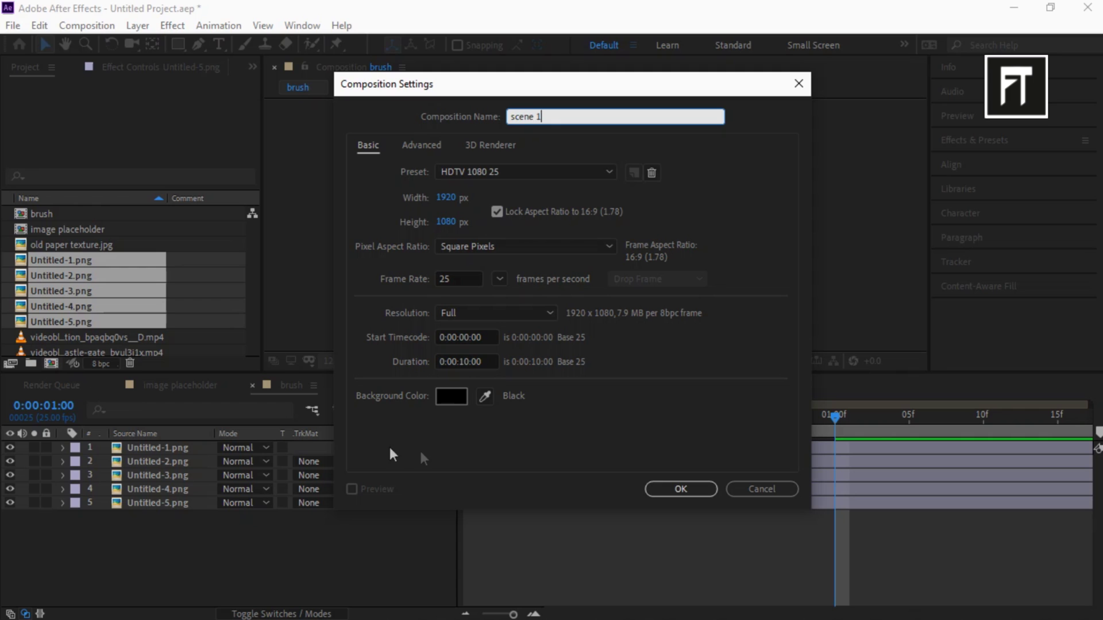
text(scene 1)
click(672, 489)
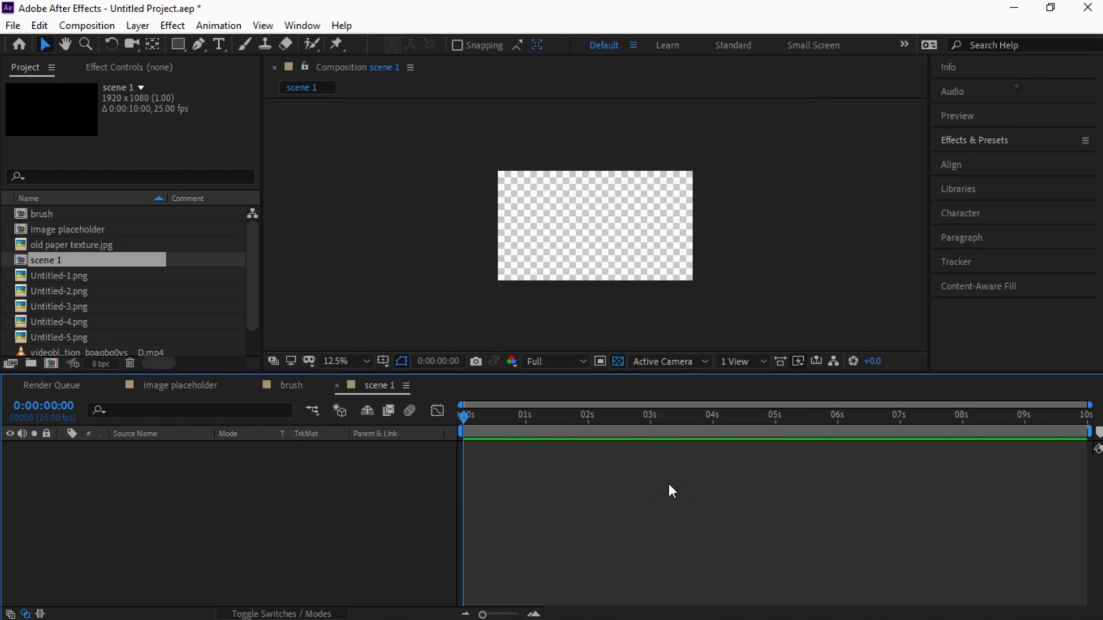
click(102, 230)
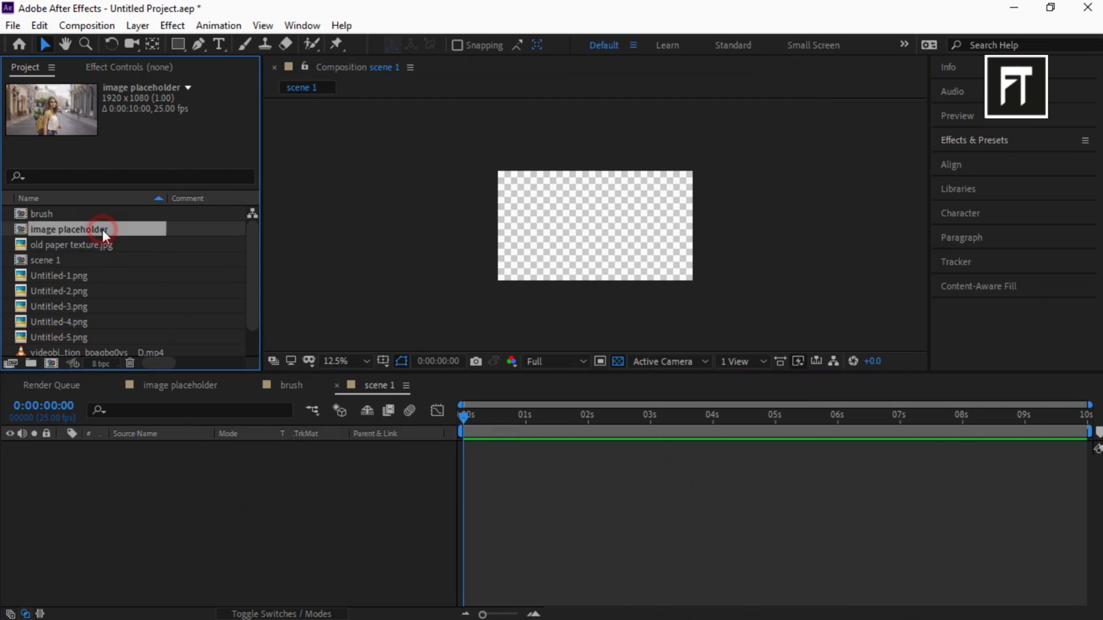
drag(102, 230, 156, 456)
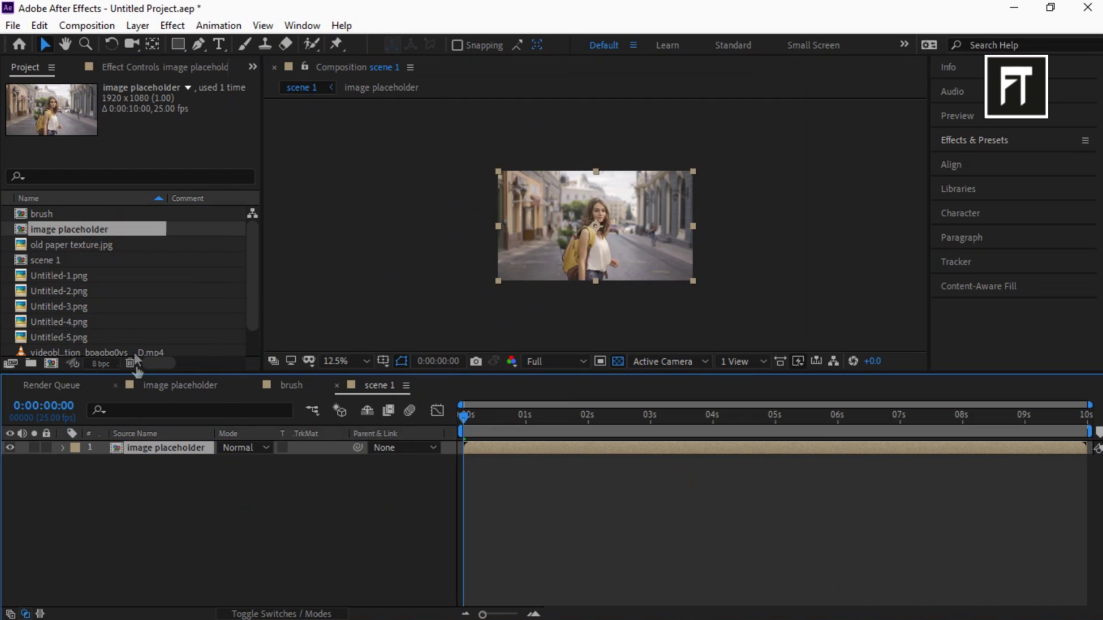
Add the brush comp on top and set image placeholder's track matte to Alpha Matte brush.
key(period)
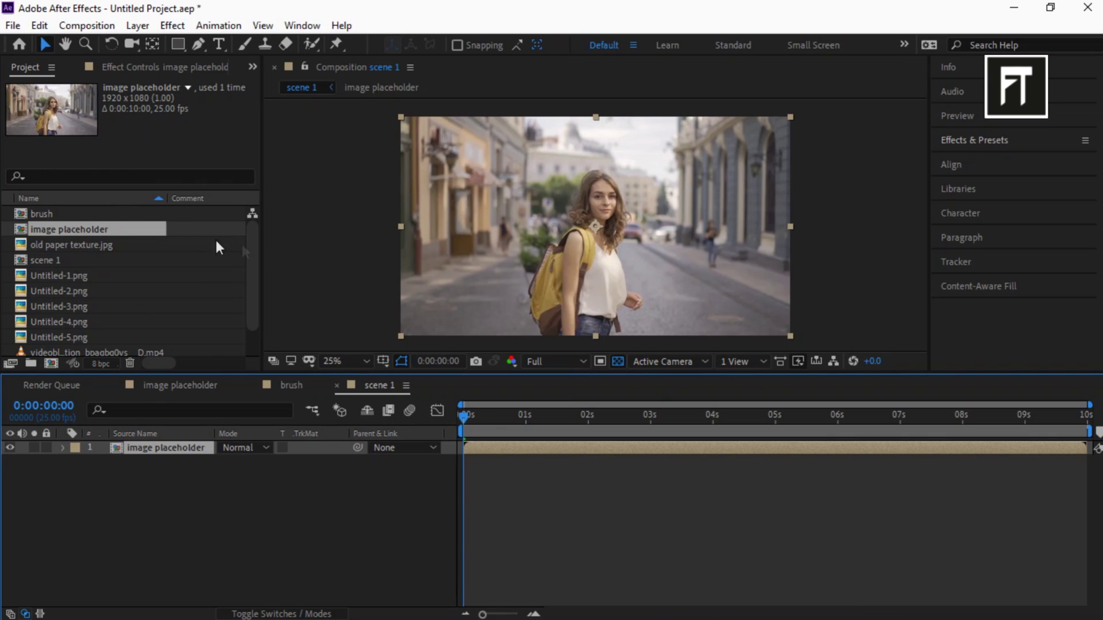
click(148, 214)
mouse_move(148, 214)
mouse_down()
mouse_move(209, 387)
mouse_move(204, 447)
mouse_up()
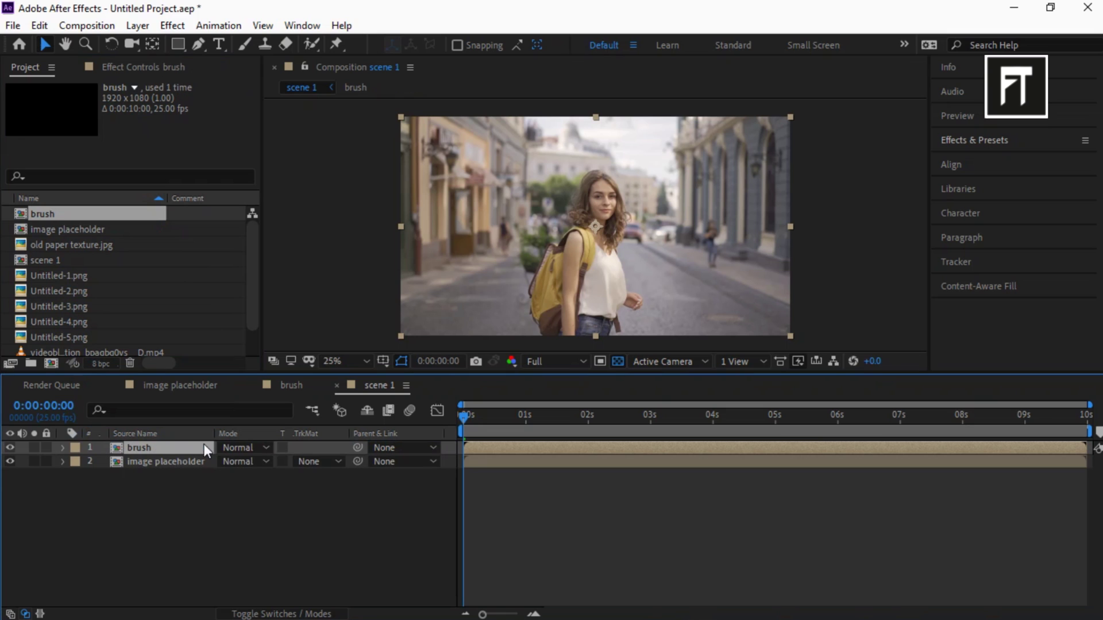
click(311, 468)
click(335, 501)
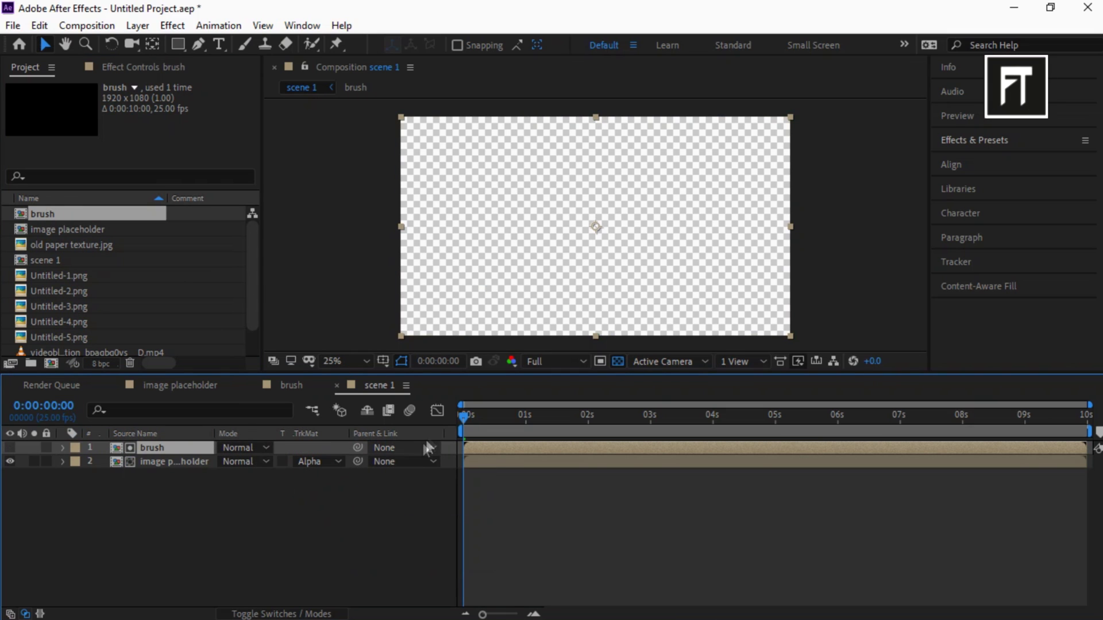
drag(465, 417, 541, 435)
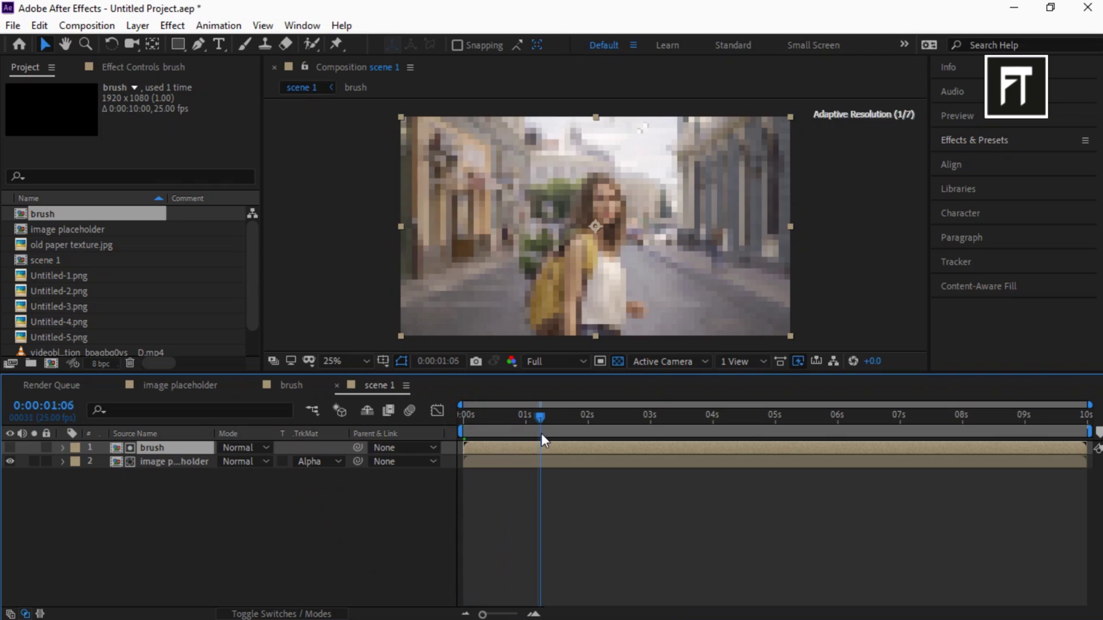
click(618, 363)
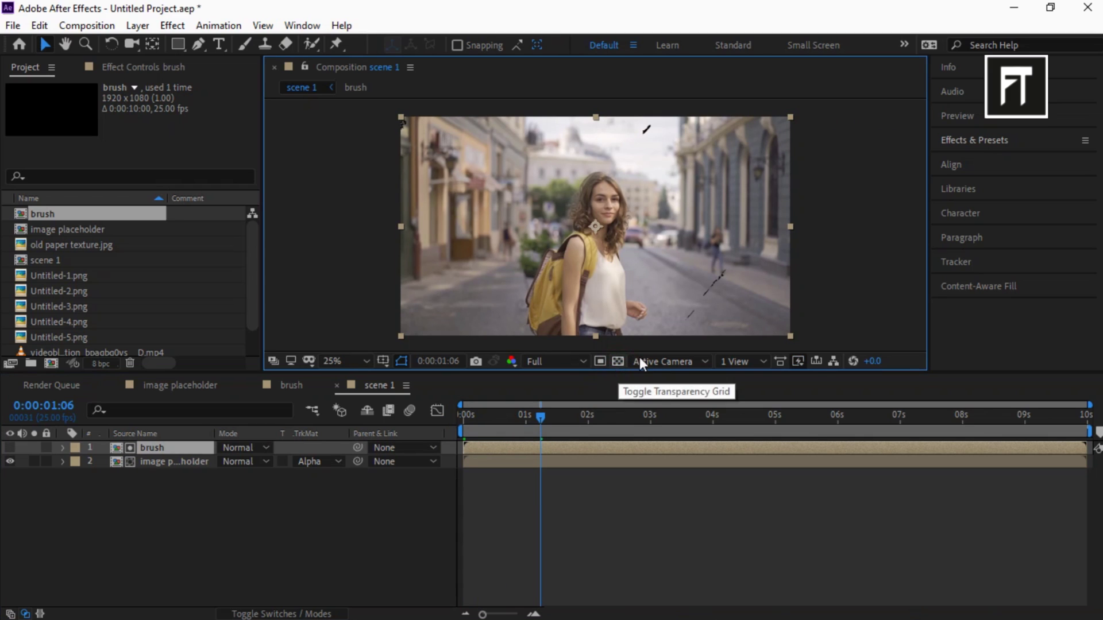
Apply CC Threshold to the image placeholder layer and lower Threshold to 94.3.
click(1021, 143)
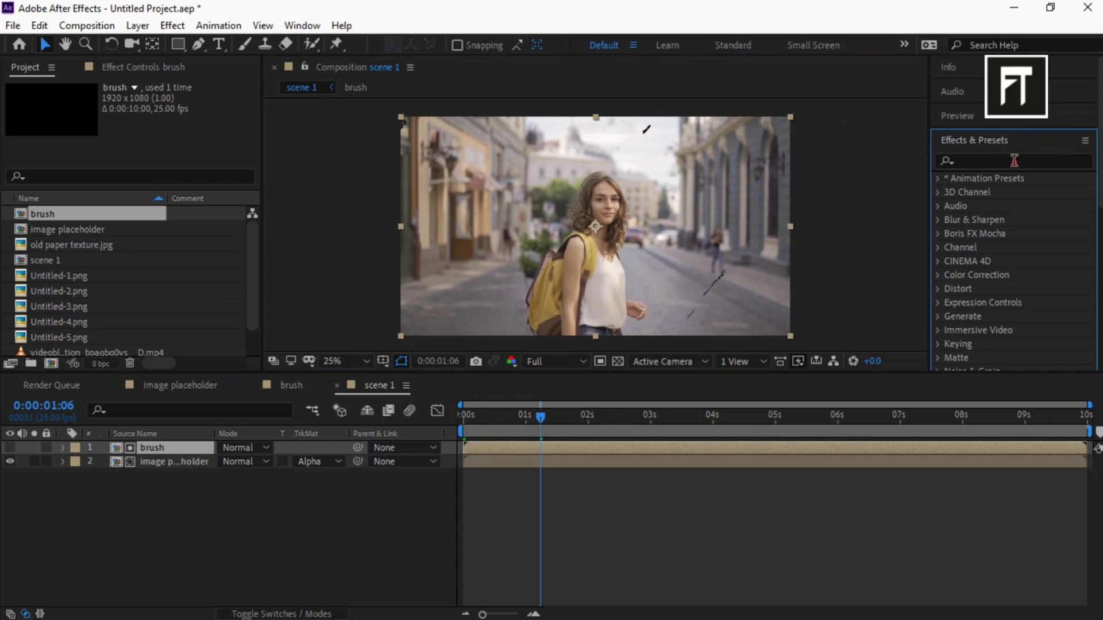
click(1014, 160)
text(cc th)
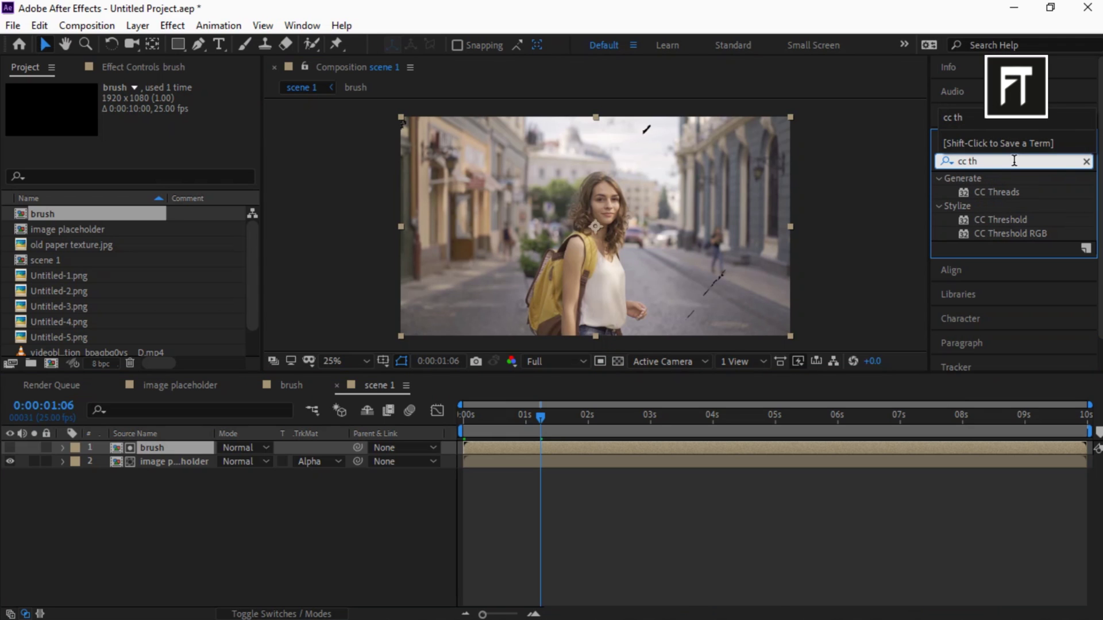
drag(1012, 223, 202, 466)
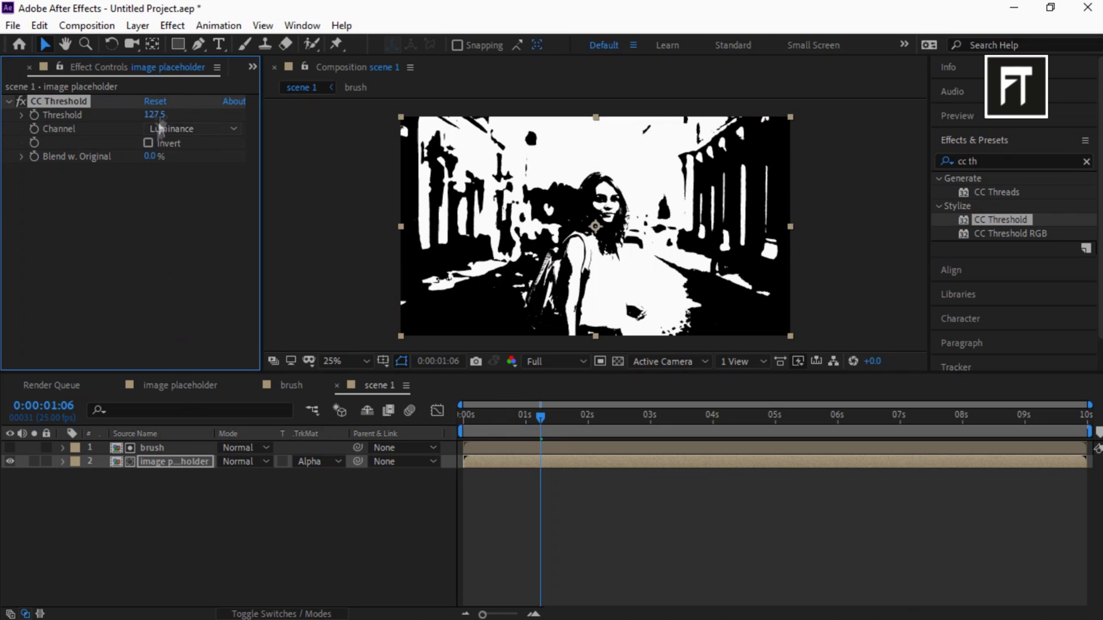
drag(154, 115, 154, 120)
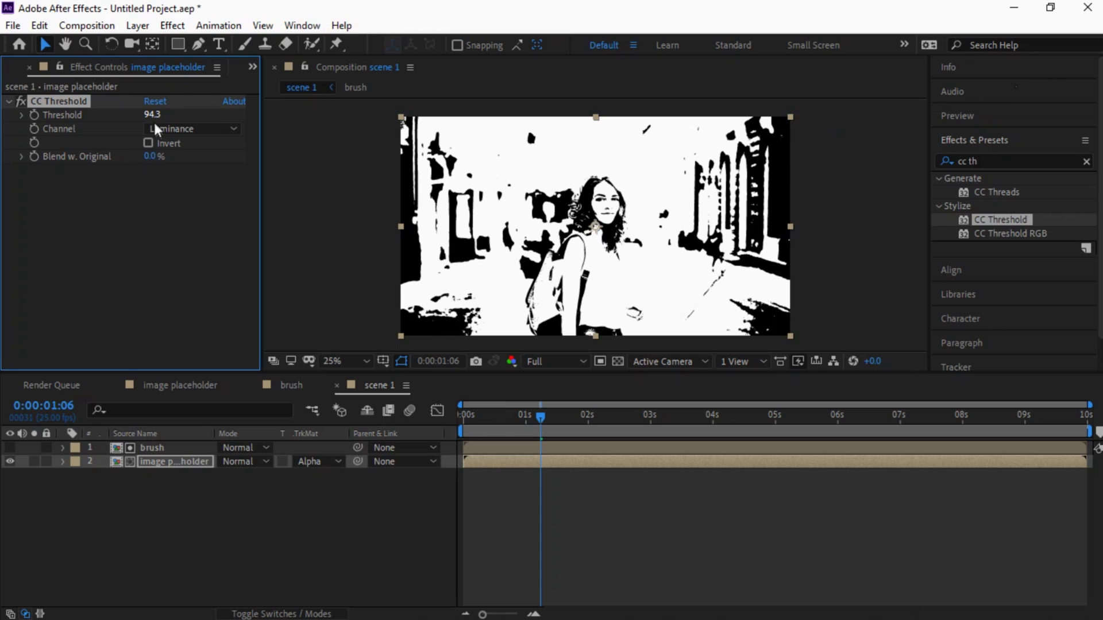
click(252, 66)
Add old paper texture.jpg in Overlay mode, alpha-matted to a new brush layer above it.
click(261, 87)
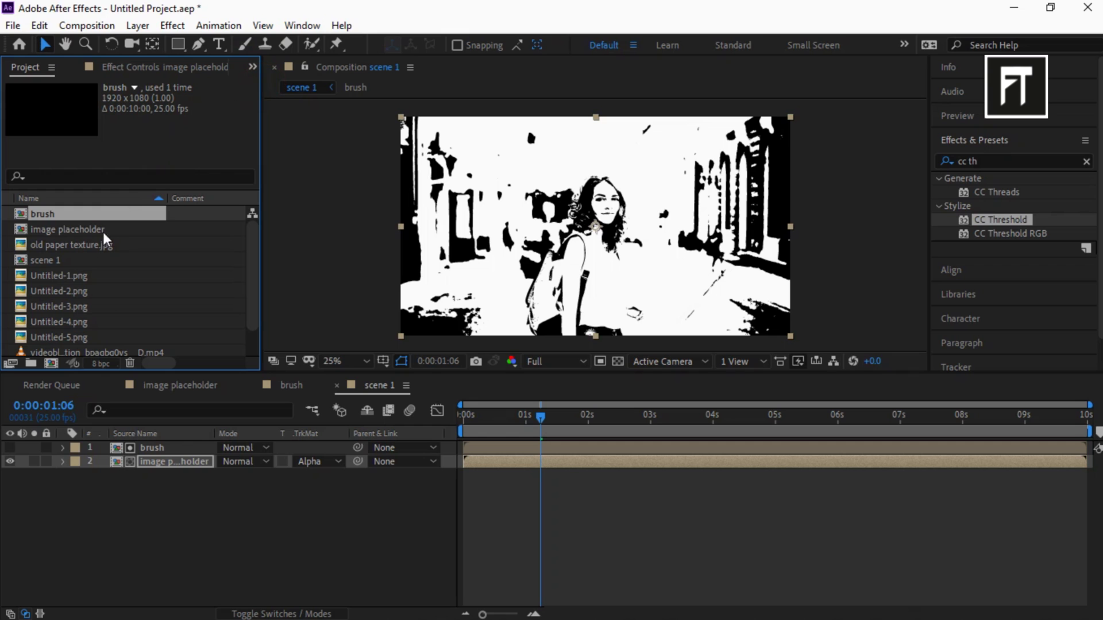
drag(97, 244, 141, 453)
click(230, 449)
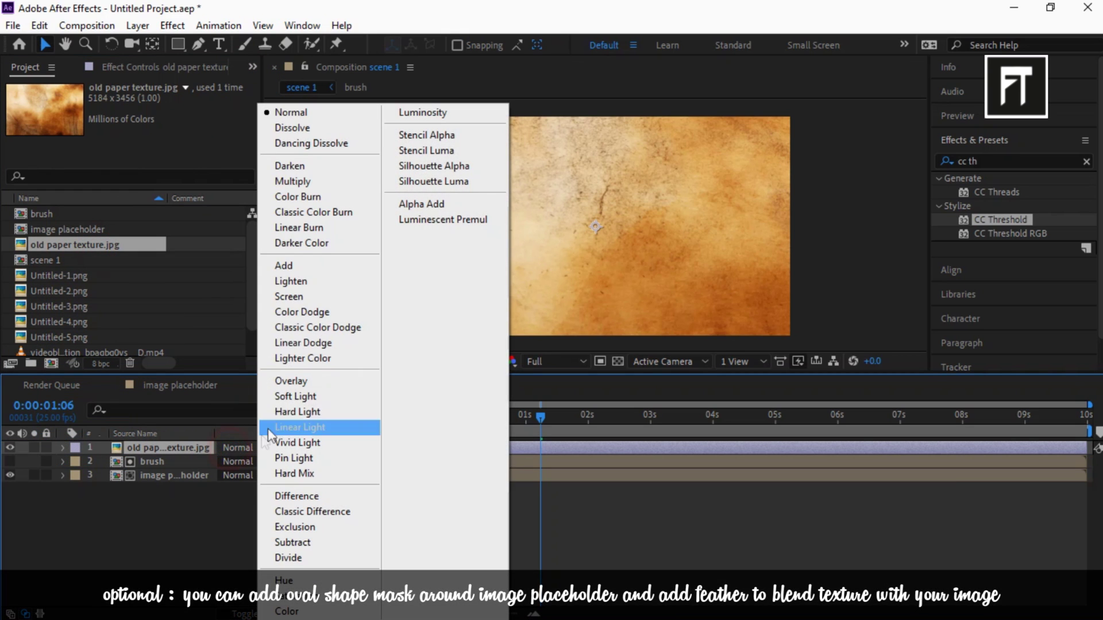
click(313, 377)
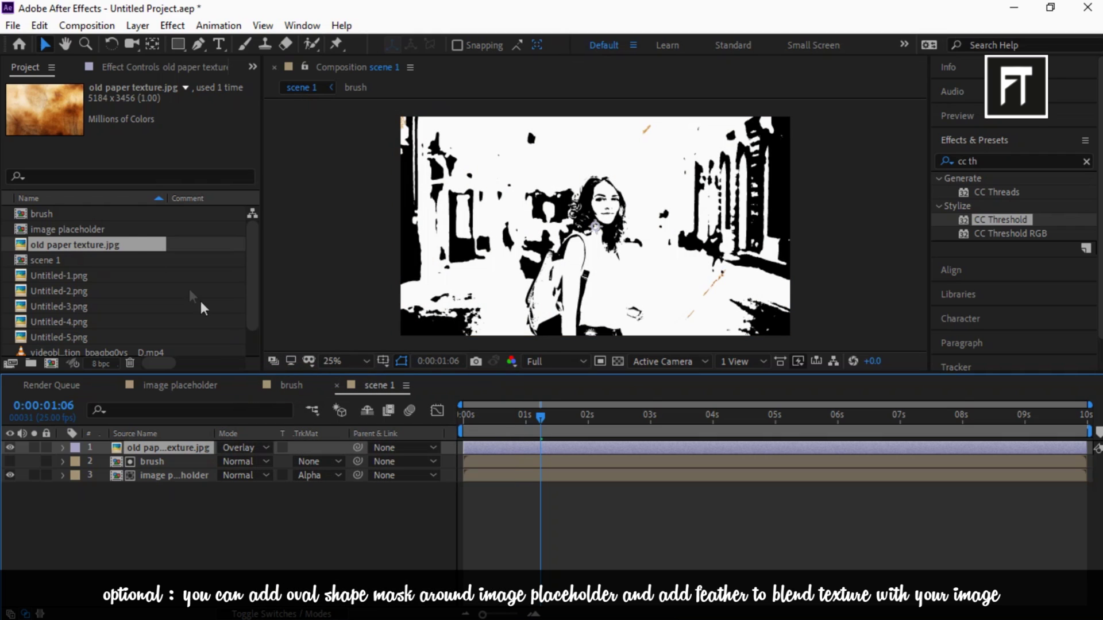
mouse_move(112, 213)
mouse_down()
mouse_move(163, 456)
mouse_move(159, 447)
mouse_up()
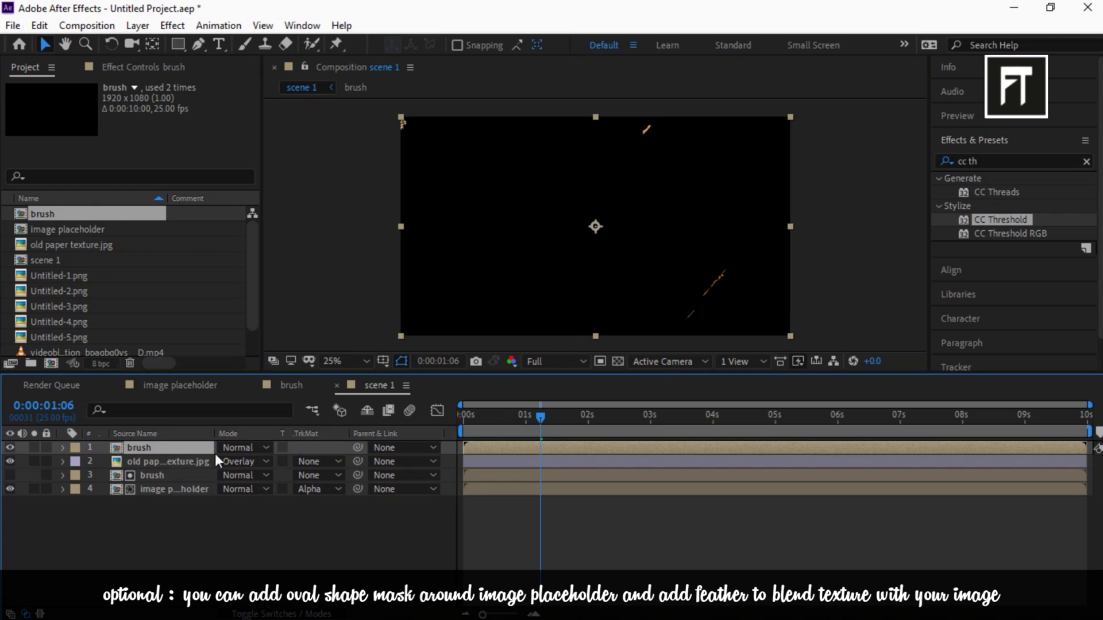
click(313, 461)
click(317, 501)
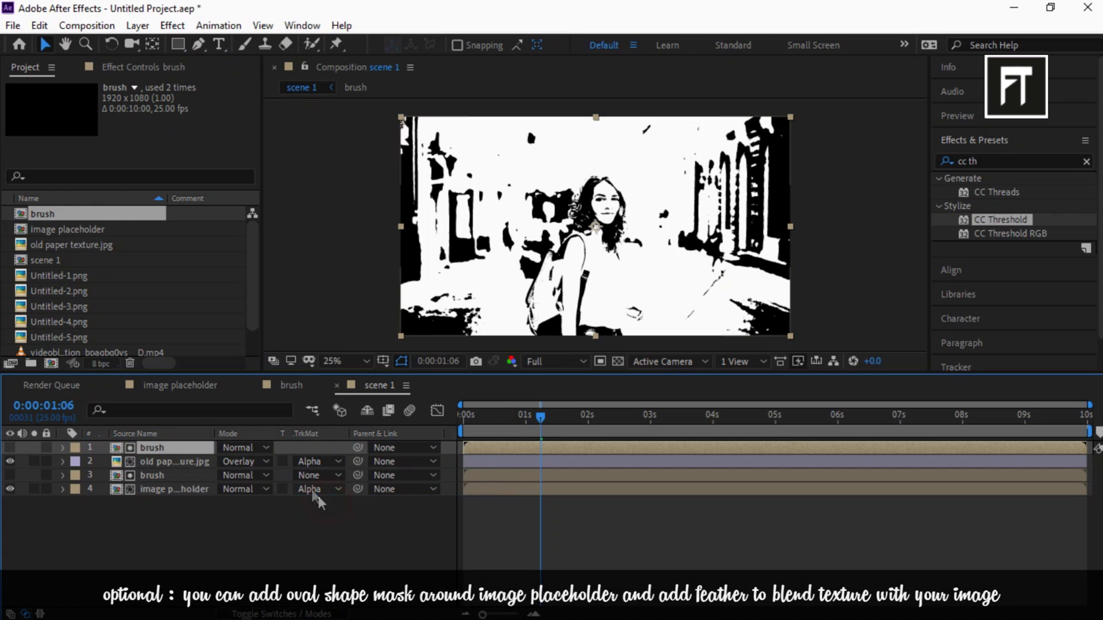
Add a second image placeholder alpha-matted to another brush layer on top.
drag(95, 230, 154, 444)
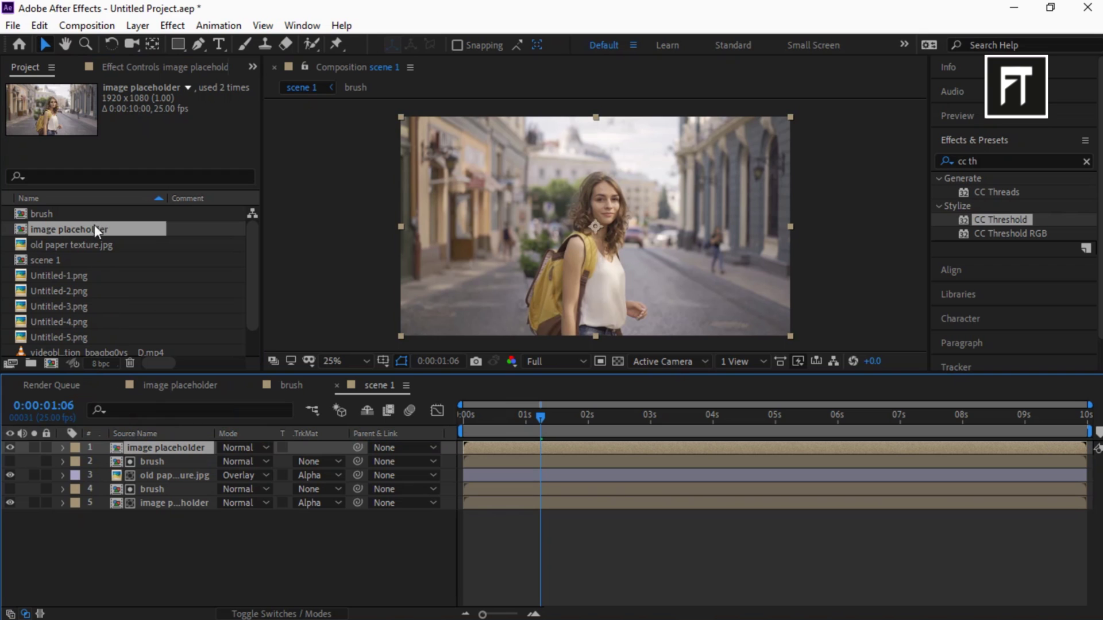
drag(96, 219, 163, 447)
click(310, 462)
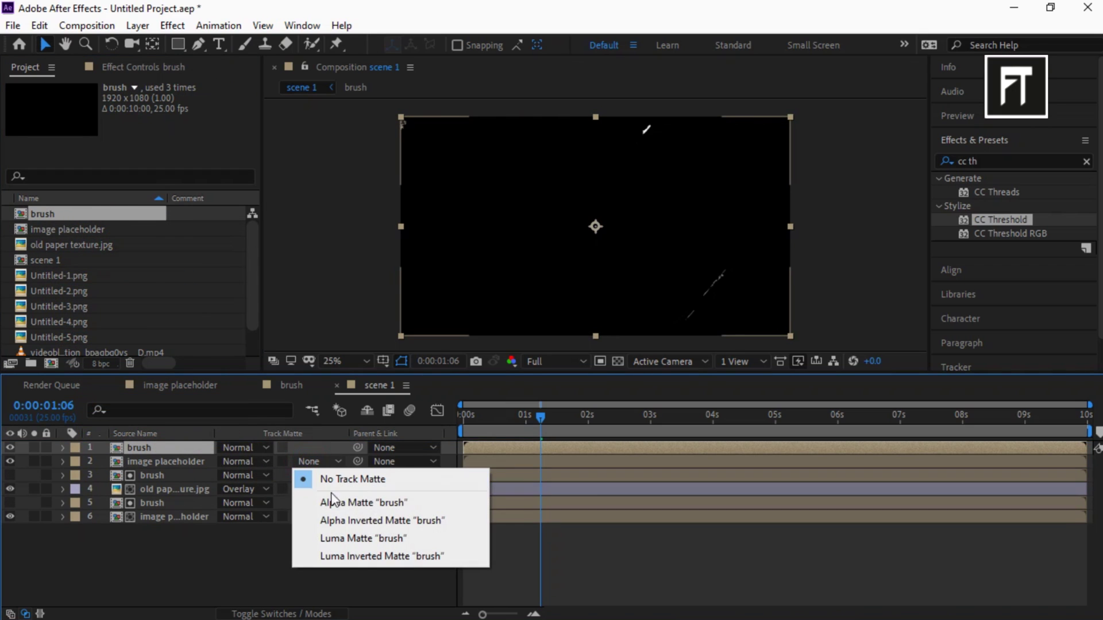
click(336, 501)
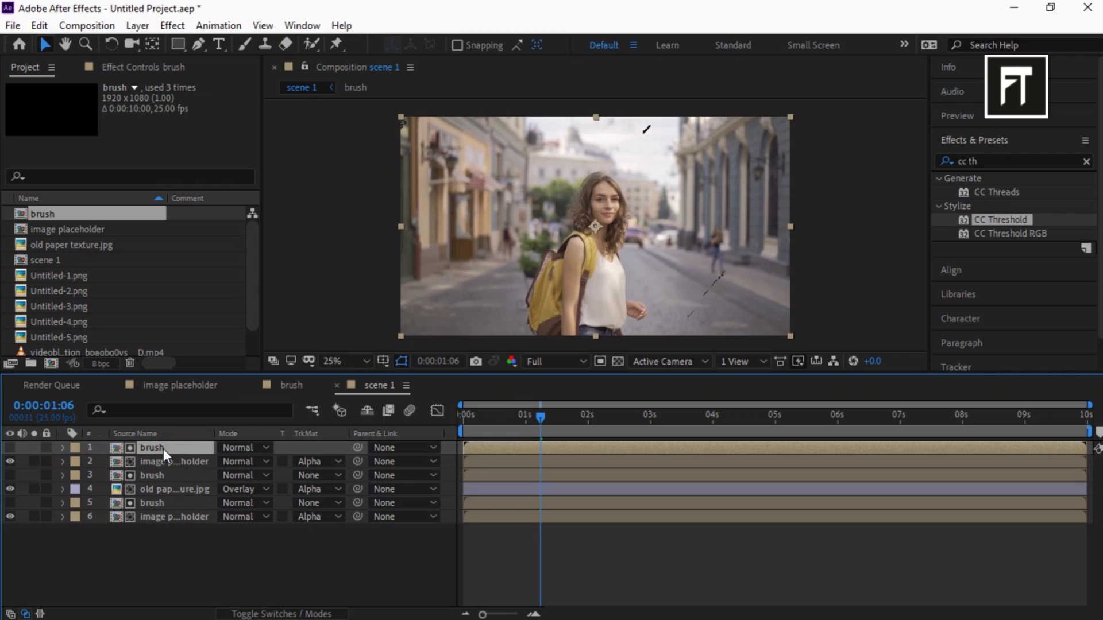
Rotate the top brush layer 180° and shift it to start near 1 second.
key(r)
click(240, 460)
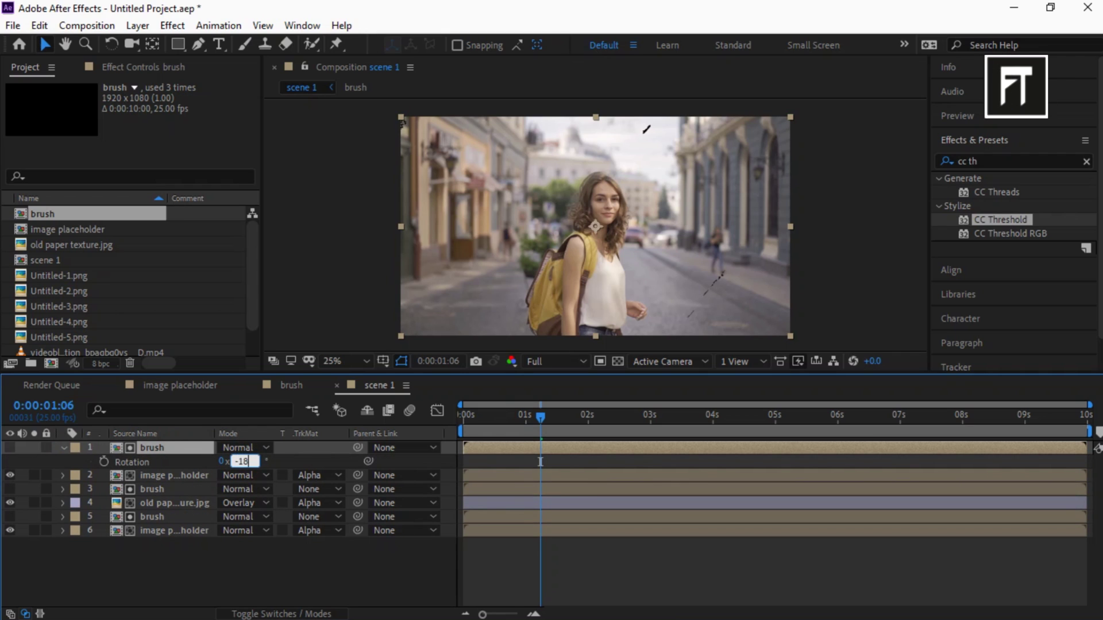
key(Return)
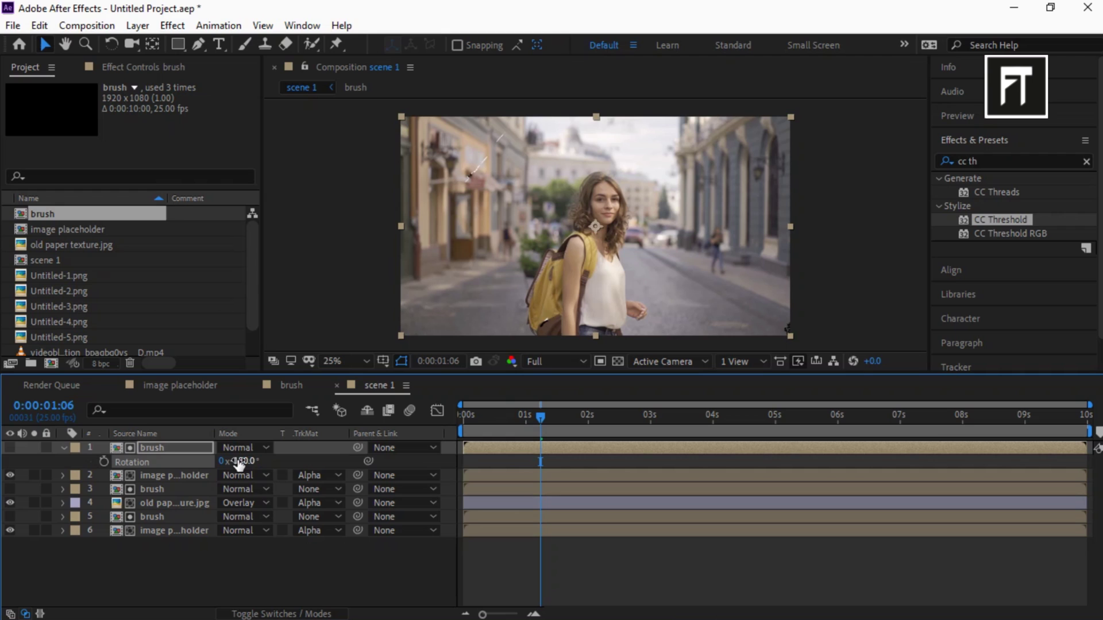
click(67, 447)
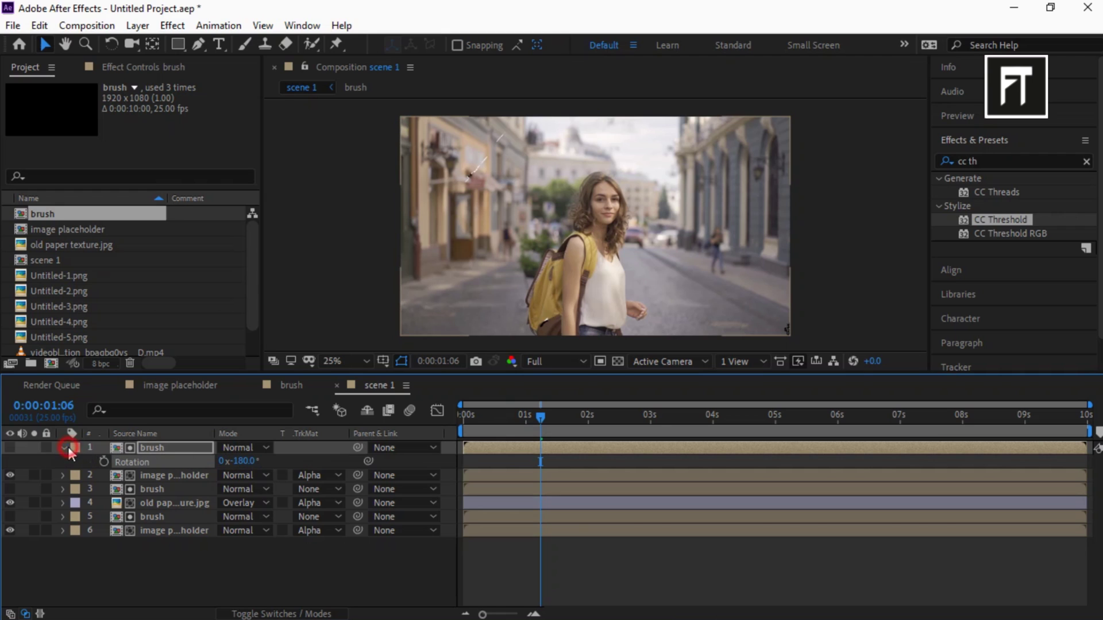
click(68, 446)
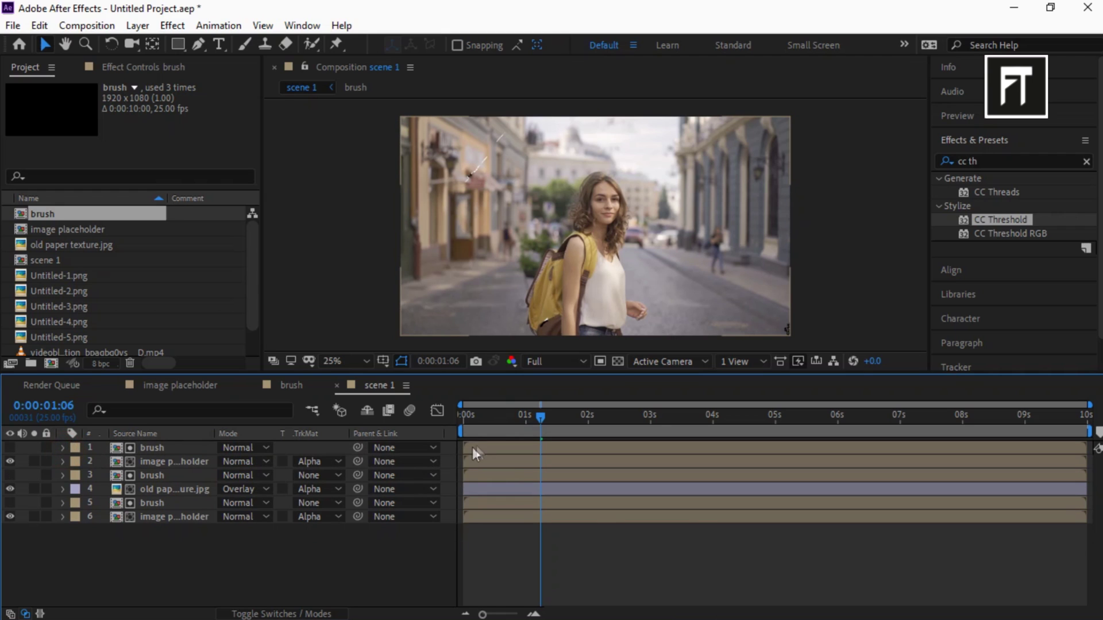
mouse_move(476, 447)
mouse_down()
mouse_move(543, 455)
mouse_move(515, 418)
mouse_move(554, 427)
mouse_up()
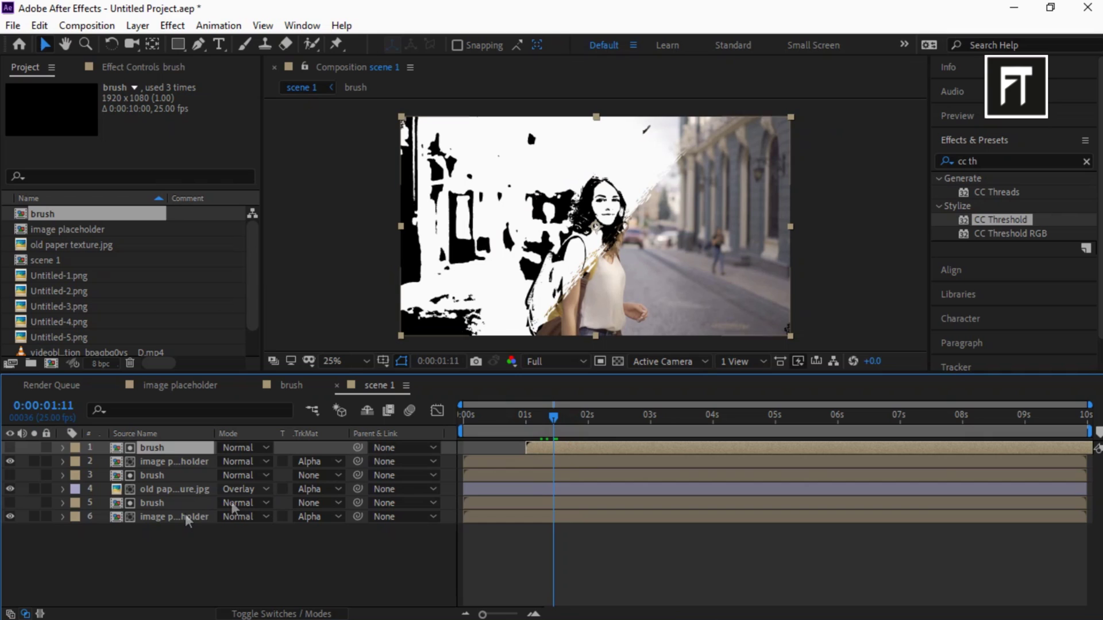
Toggle CC Threshold on the bottom image placeholder to compare, then scrub back to preview.
click(163, 518)
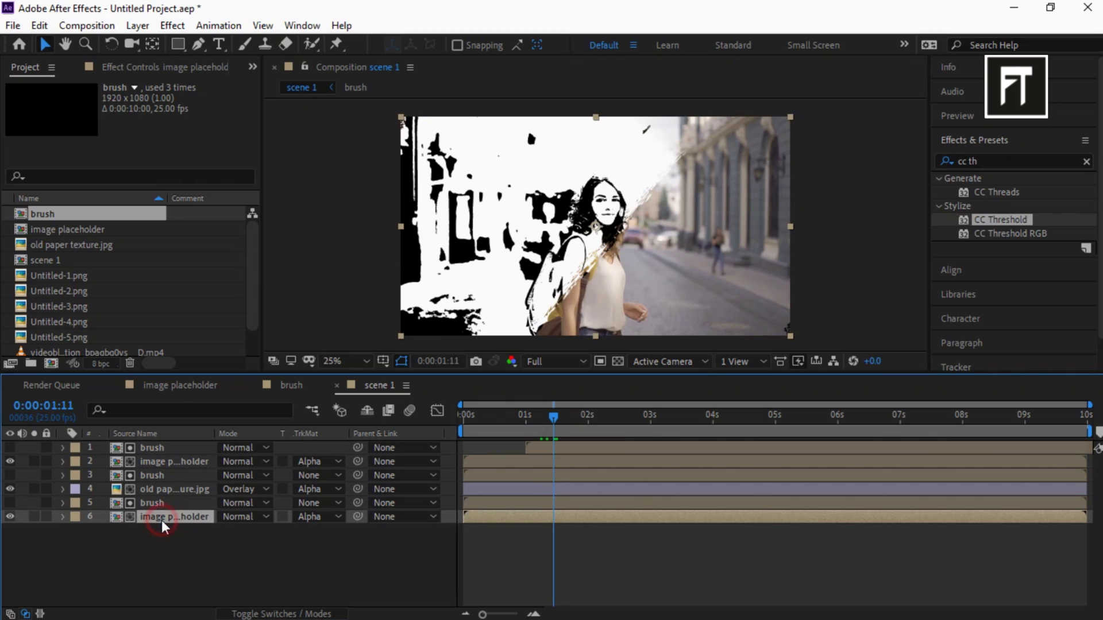
click(131, 69)
click(21, 101)
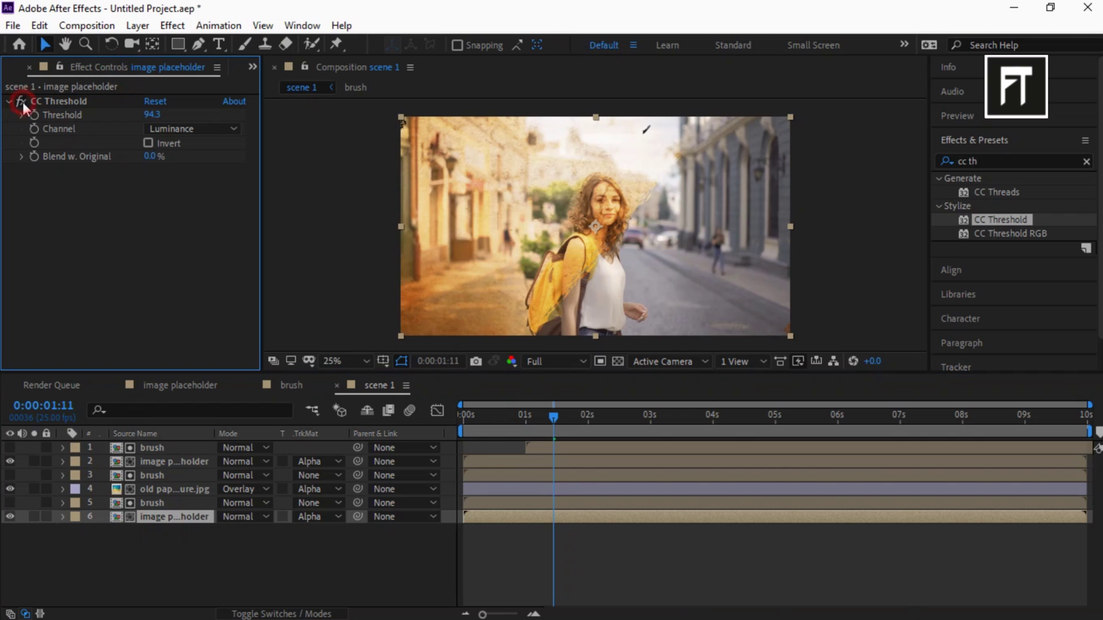
click(22, 102)
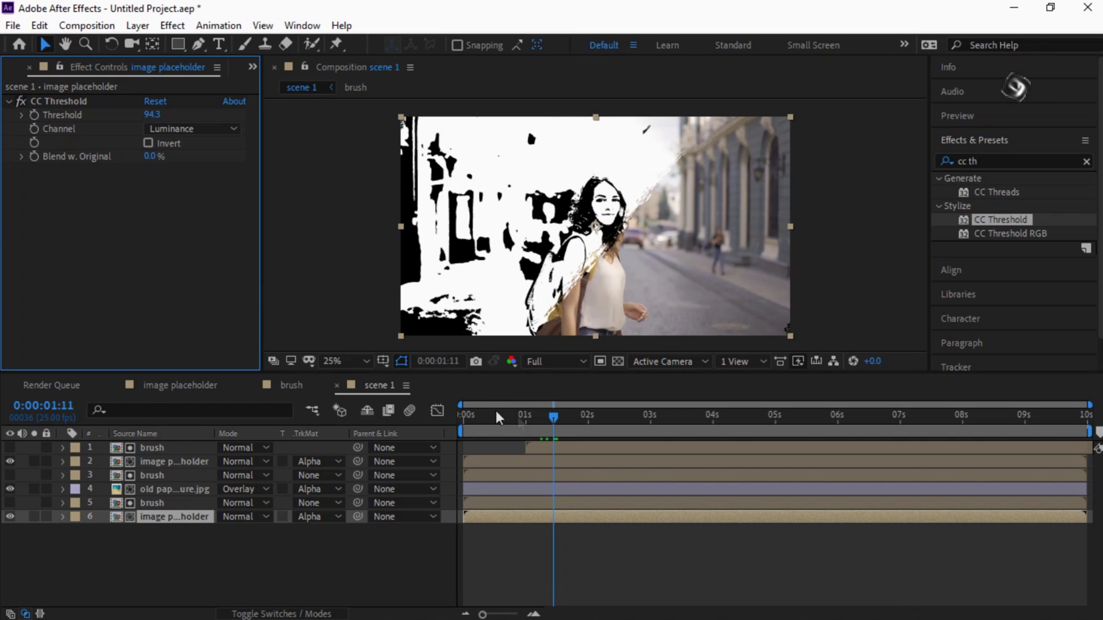
drag(553, 416, 463, 419)
Keyframe layer 2's Scale from 100% at 0:00:01:24 to 110% at 0:00:09:24.
click(183, 459)
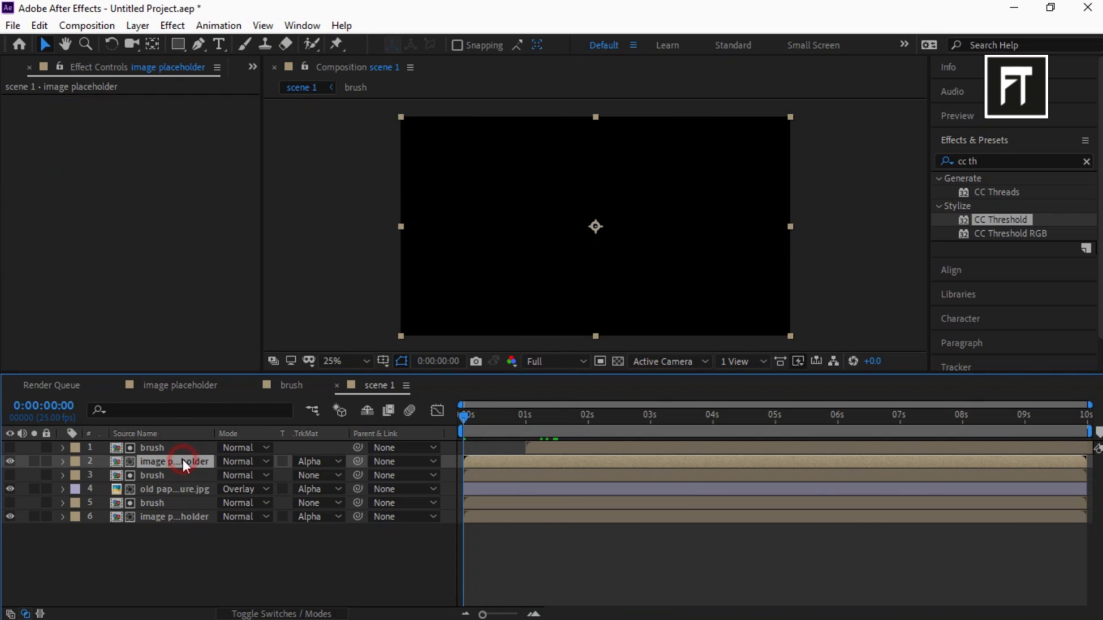
key(s)
click(584, 414)
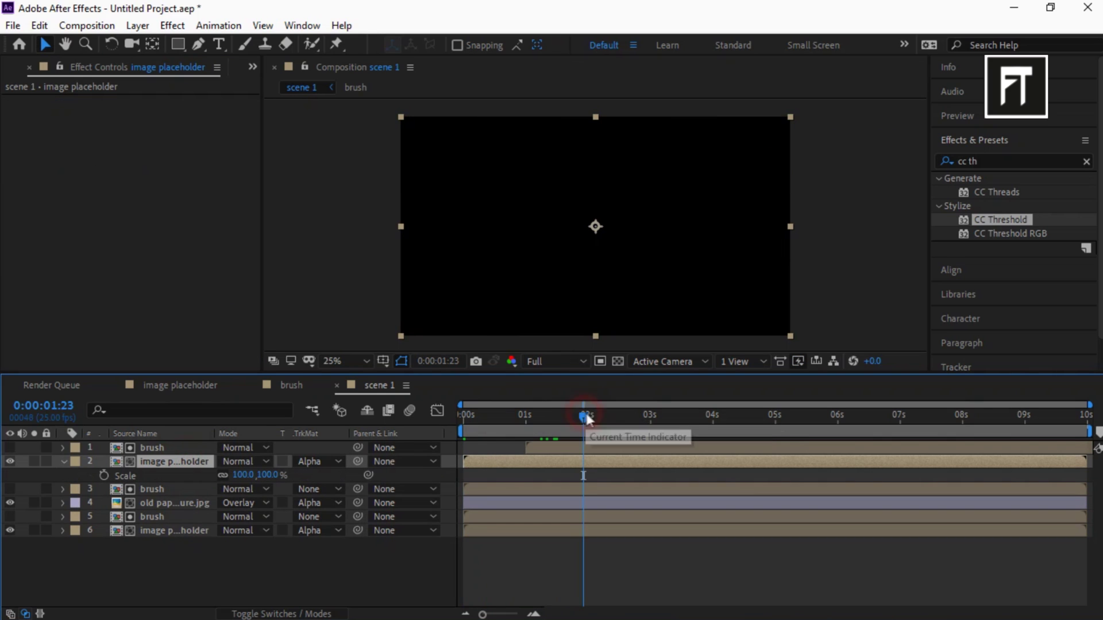
click(103, 476)
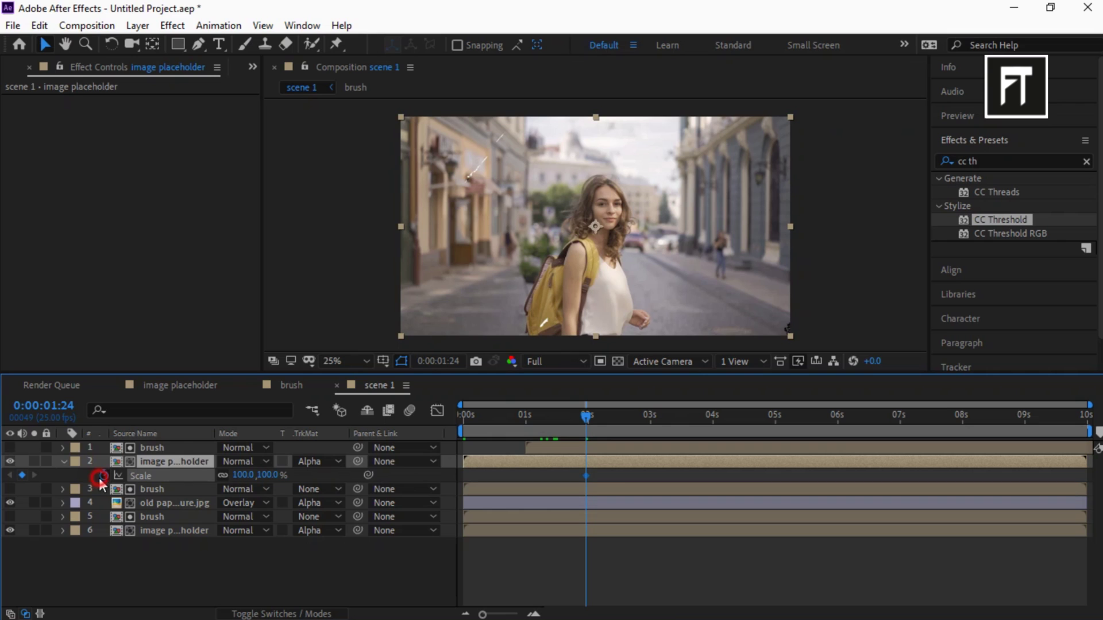
drag(1028, 415, 1087, 414)
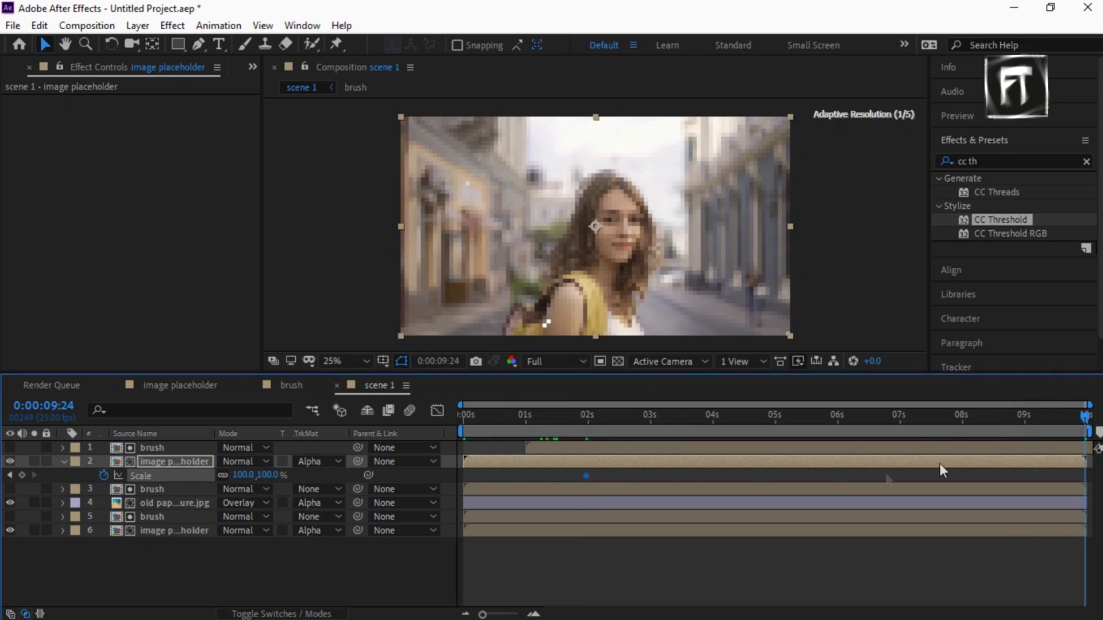
click(238, 475)
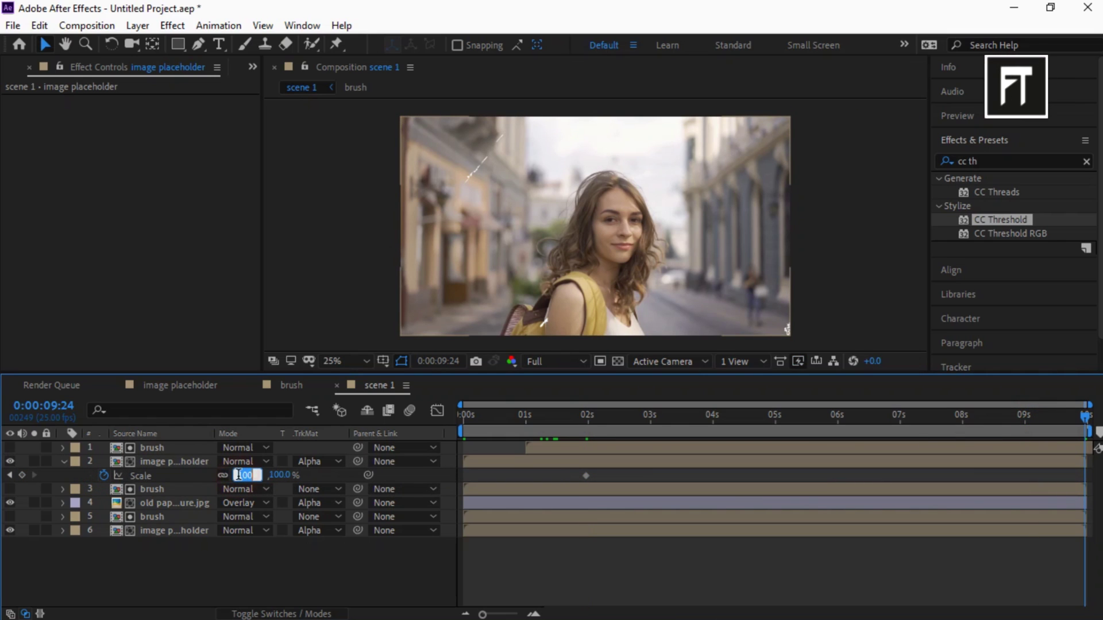
text(110)
key(Return)
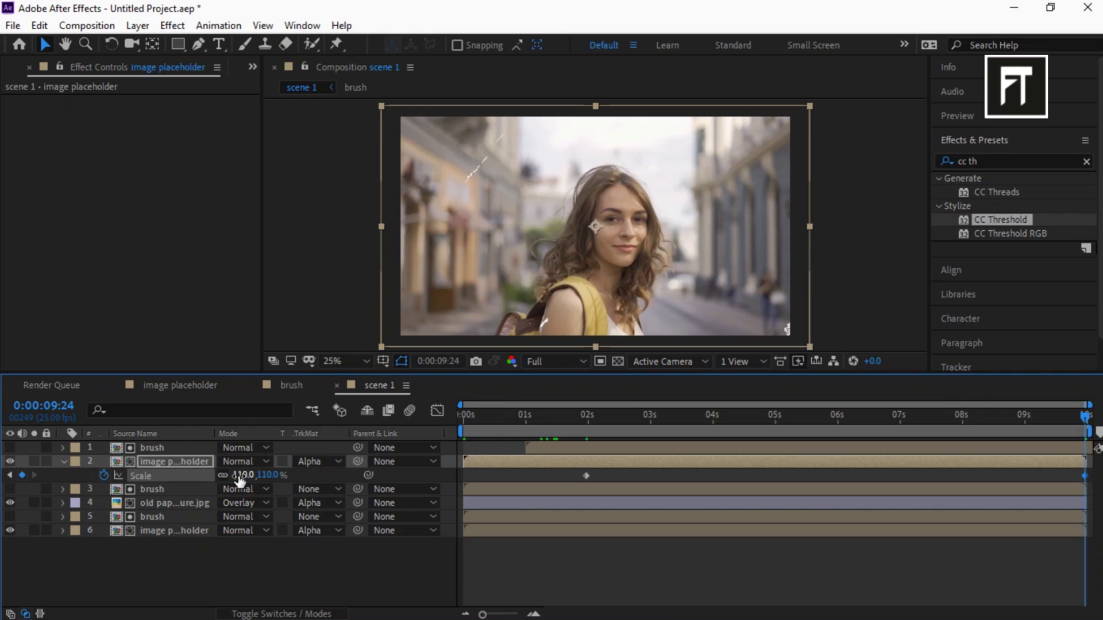
click(64, 461)
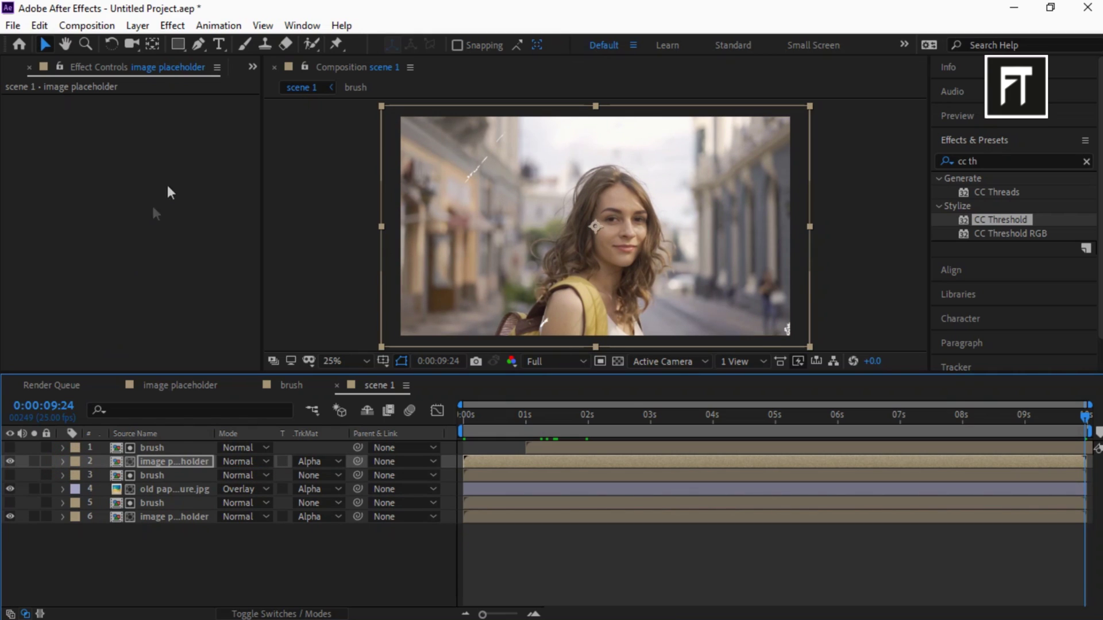
From the Project panel, create composition 'Main' at HDTV 1080 25, lasting 0:00:20:00.
click(253, 67)
click(264, 80)
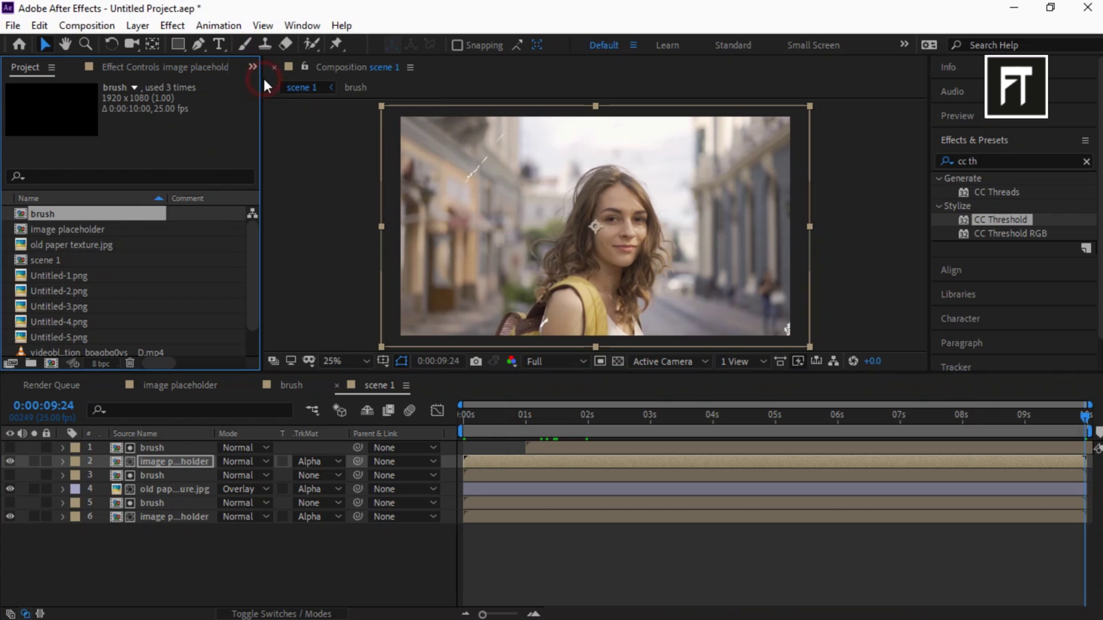
click(52, 363)
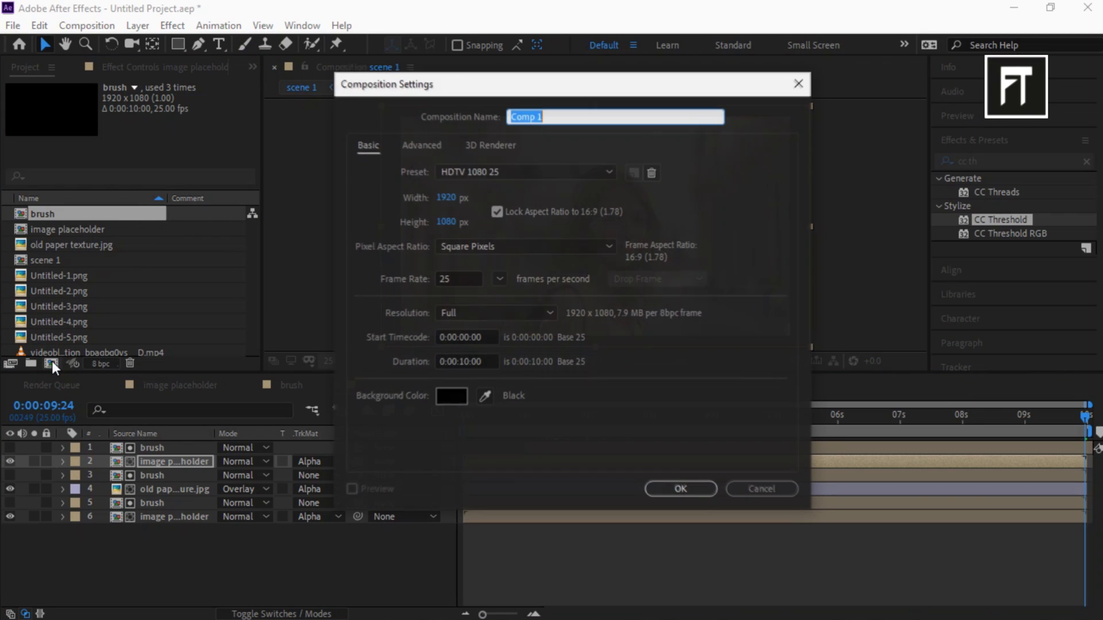
text(Main)
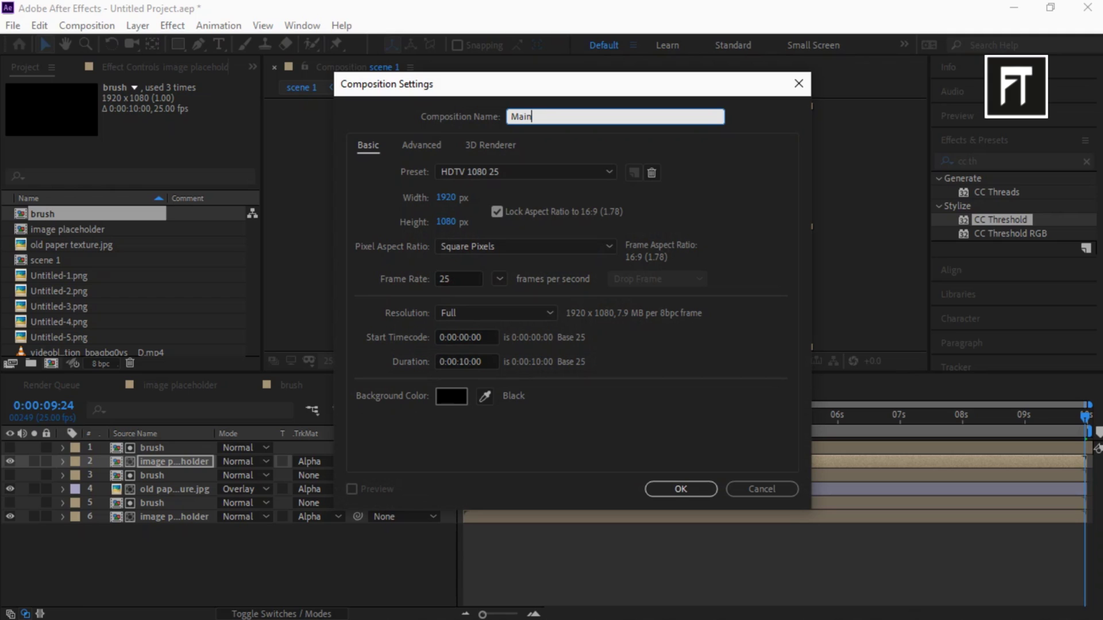
click(465, 362)
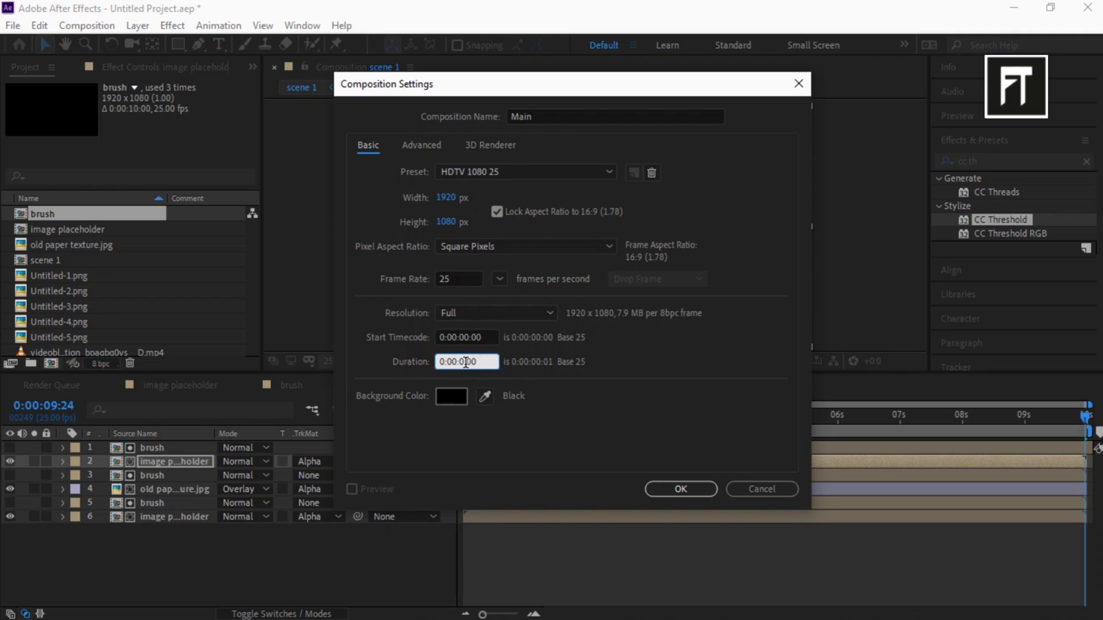
click(689, 487)
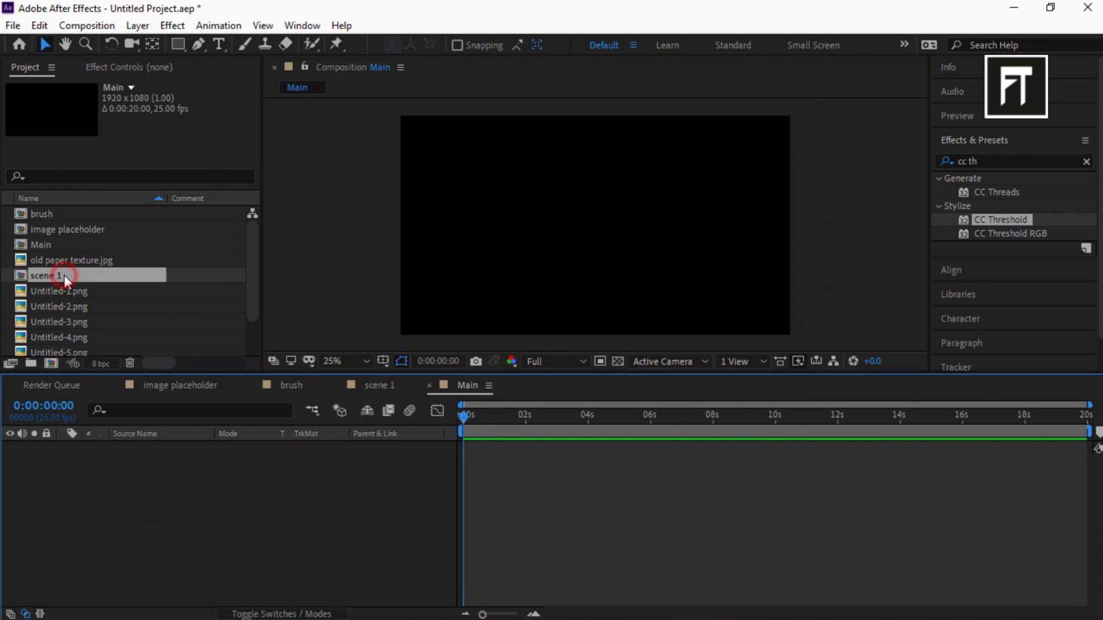
Add scene 1 to Main and duplicate it in the project as scene 2.
drag(64, 275, 136, 480)
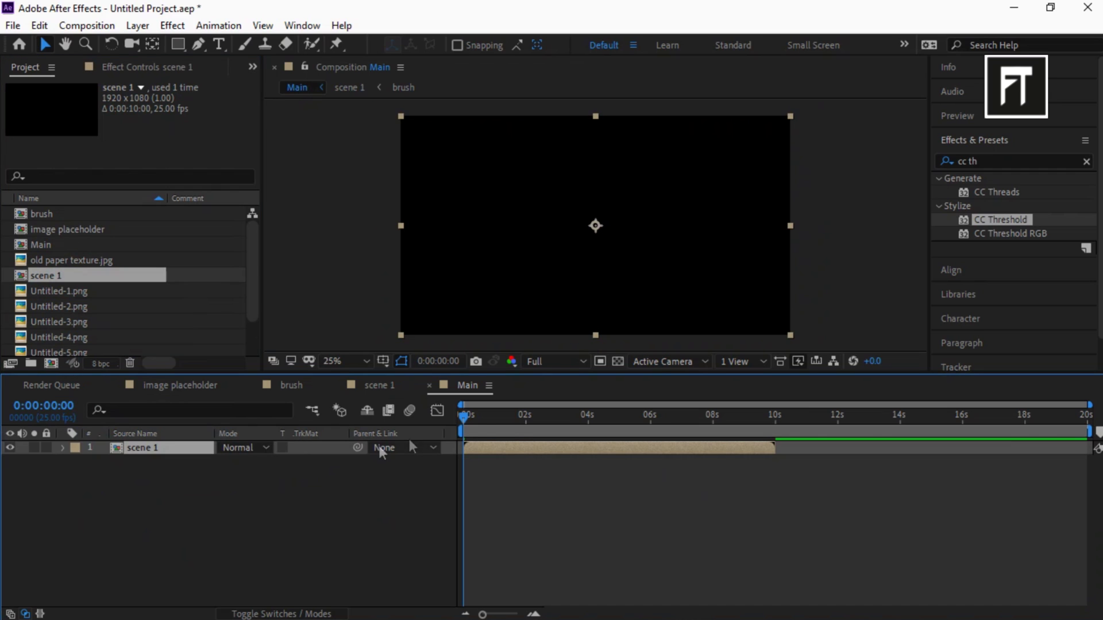
click(524, 421)
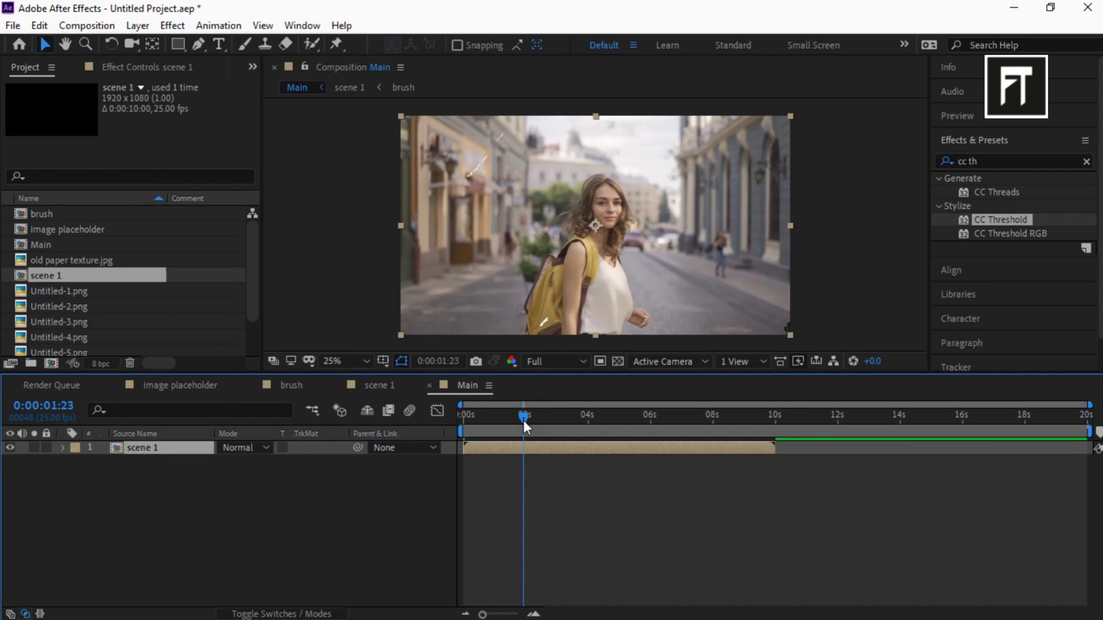
click(80, 291)
click(78, 276)
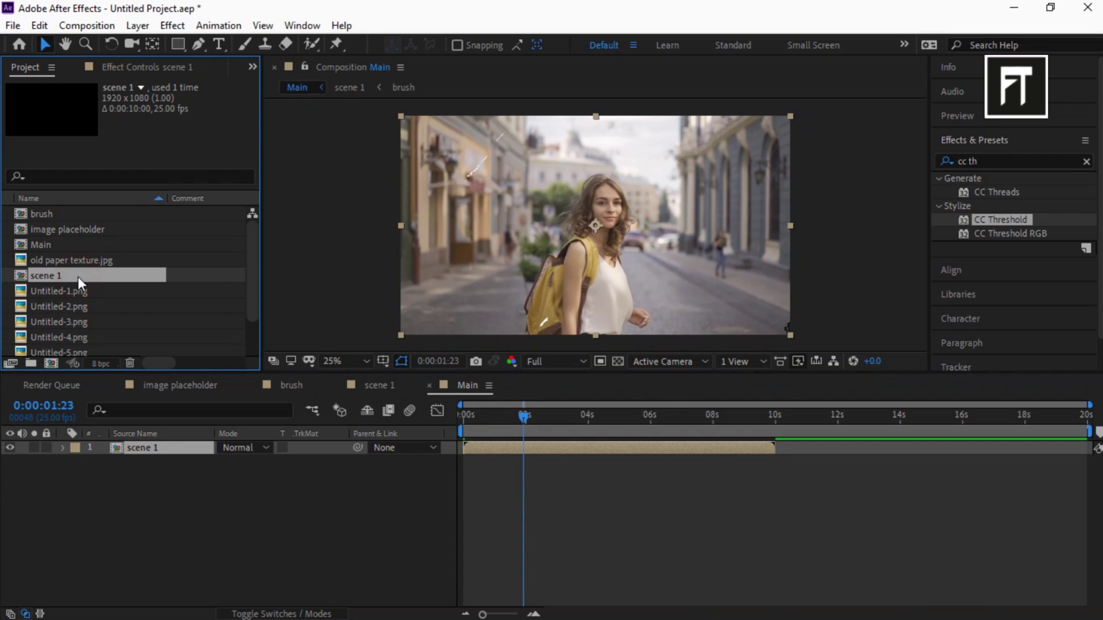
key(ctrl+d)
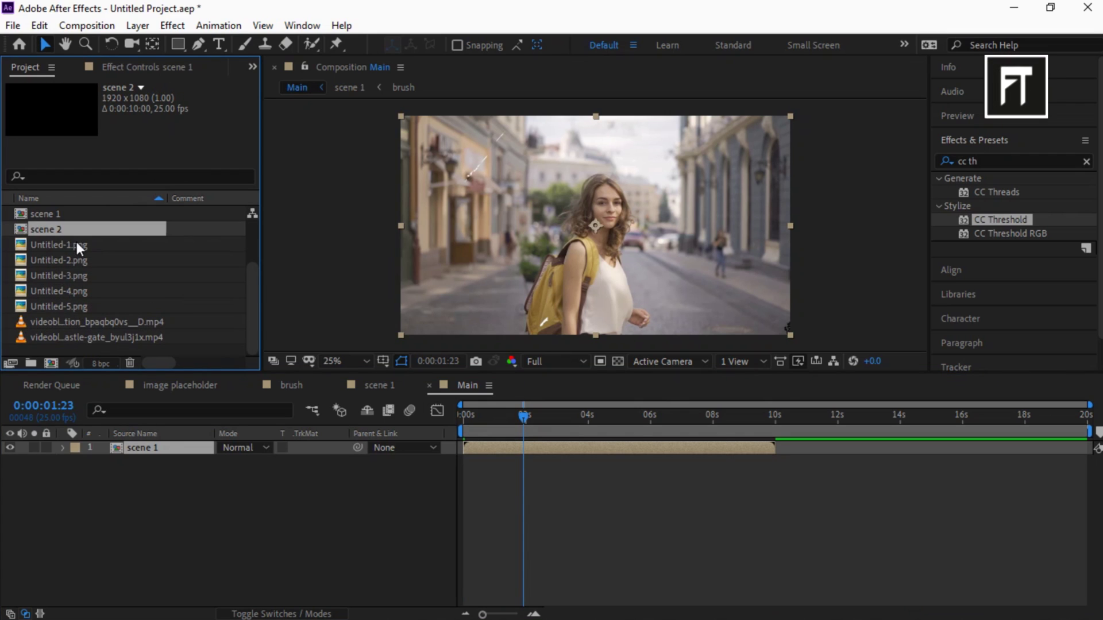
Place scene 2 above scene 1 in Main, starting about 3 seconds later.
scroll(78, 252, up, 2)
drag(72, 288, 145, 447)
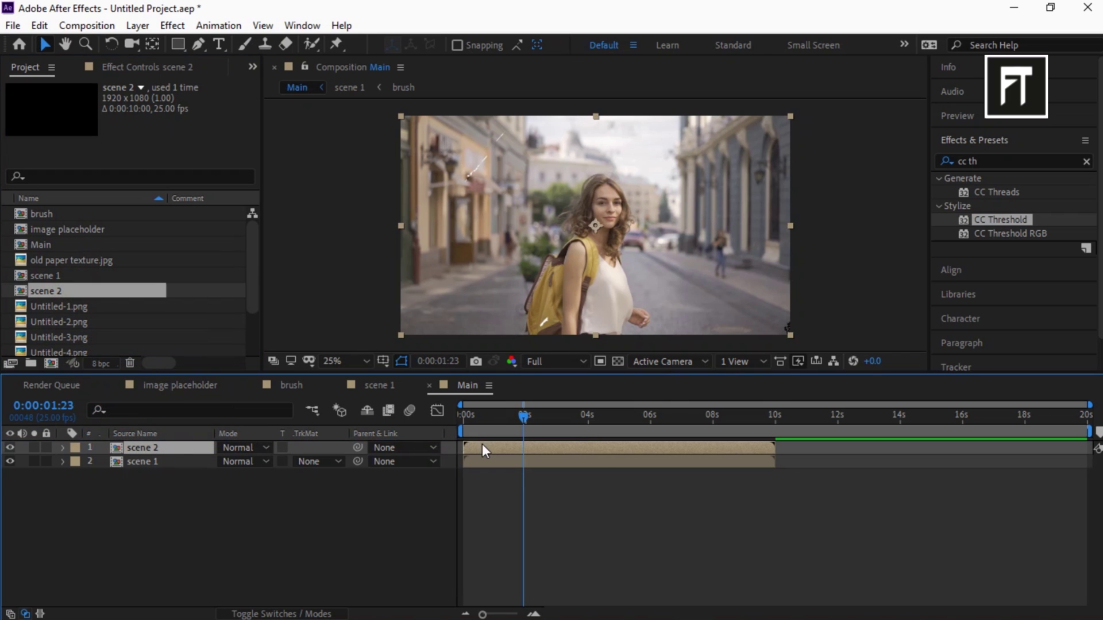
drag(482, 445, 586, 452)
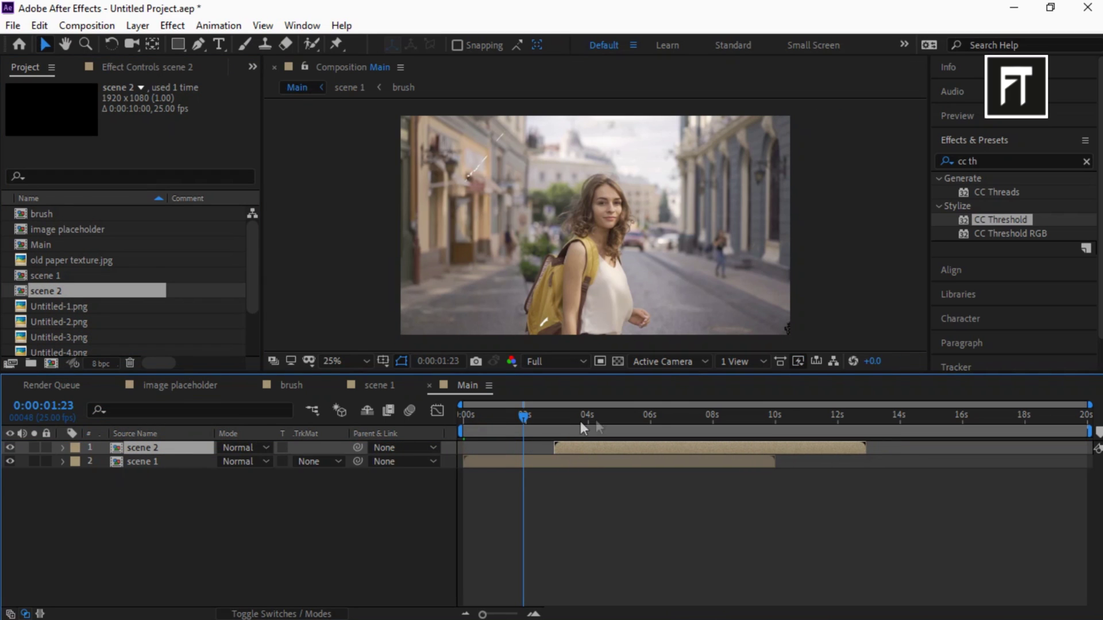
click(622, 416)
click(532, 415)
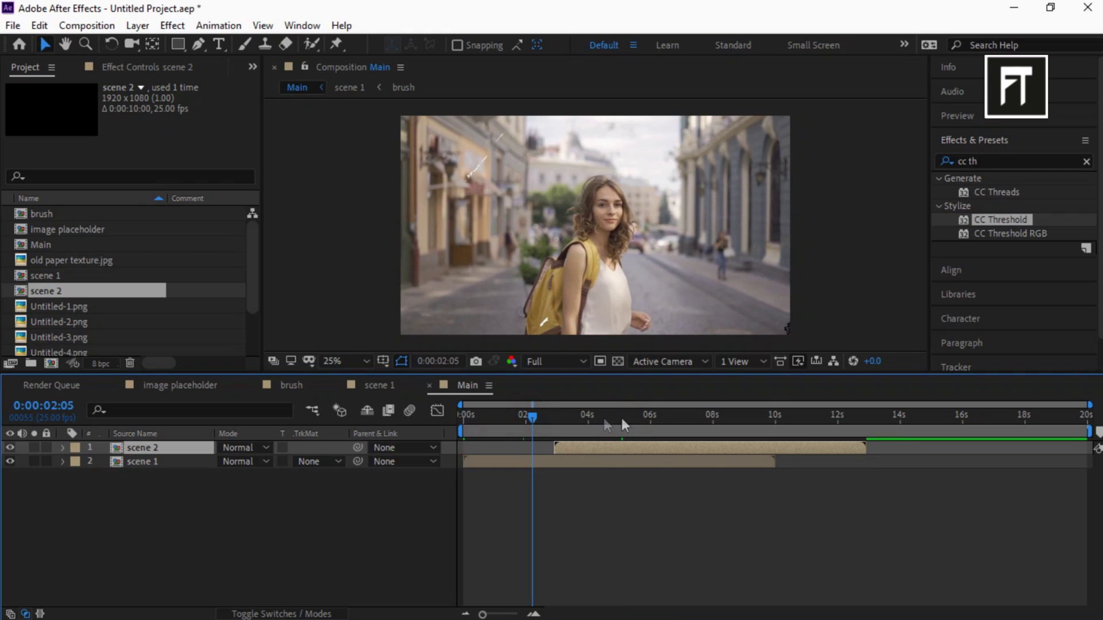
click(623, 415)
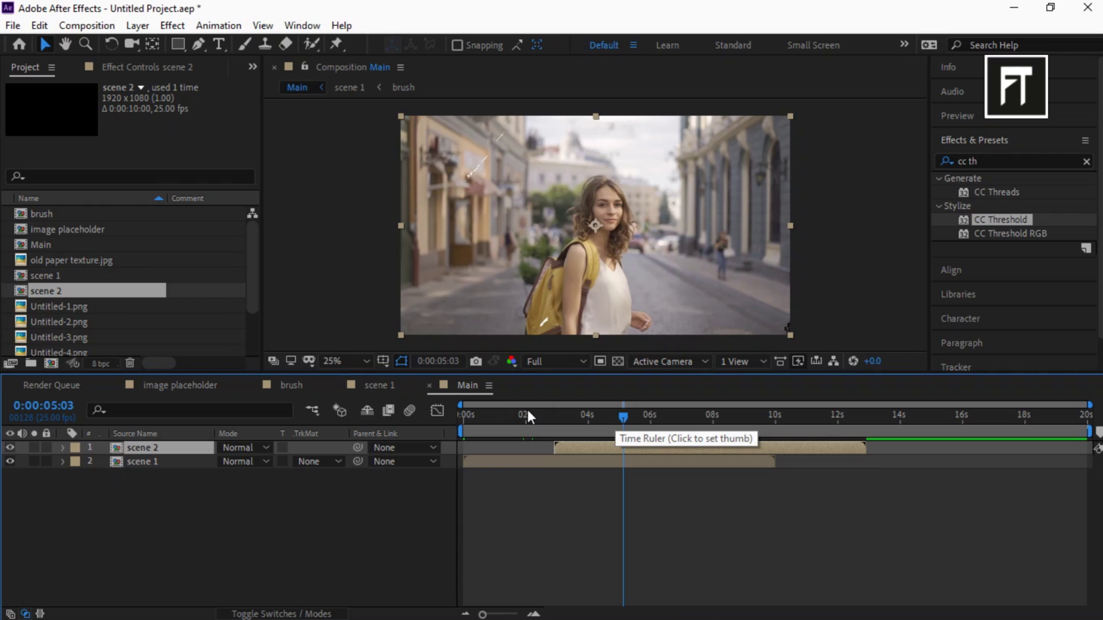
Duplicate image placeholder and brush as 'image placeholder 2' and 'brush 2', then open scene 2.
click(75, 230)
key(ctrl+d)
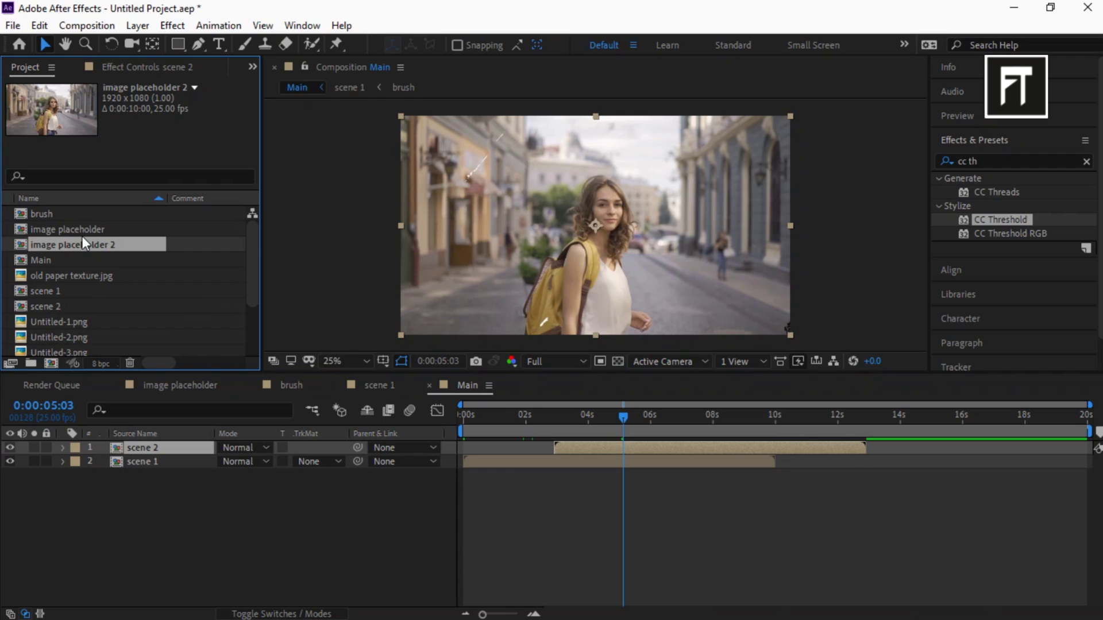
click(75, 213)
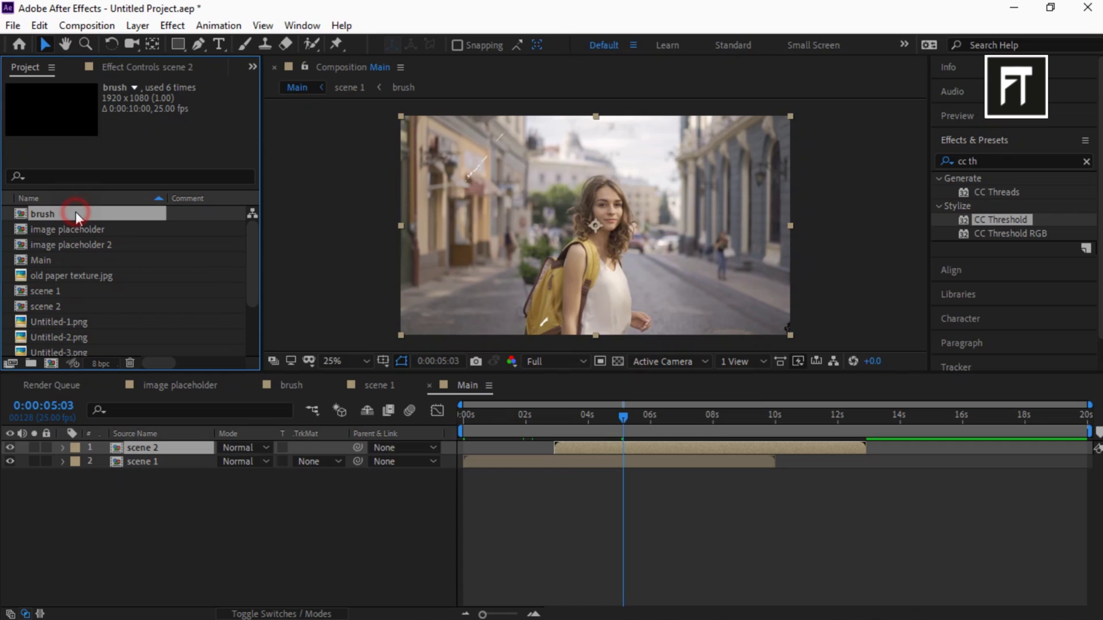
key(ctrl+d)
scroll(80, 224, up, 1)
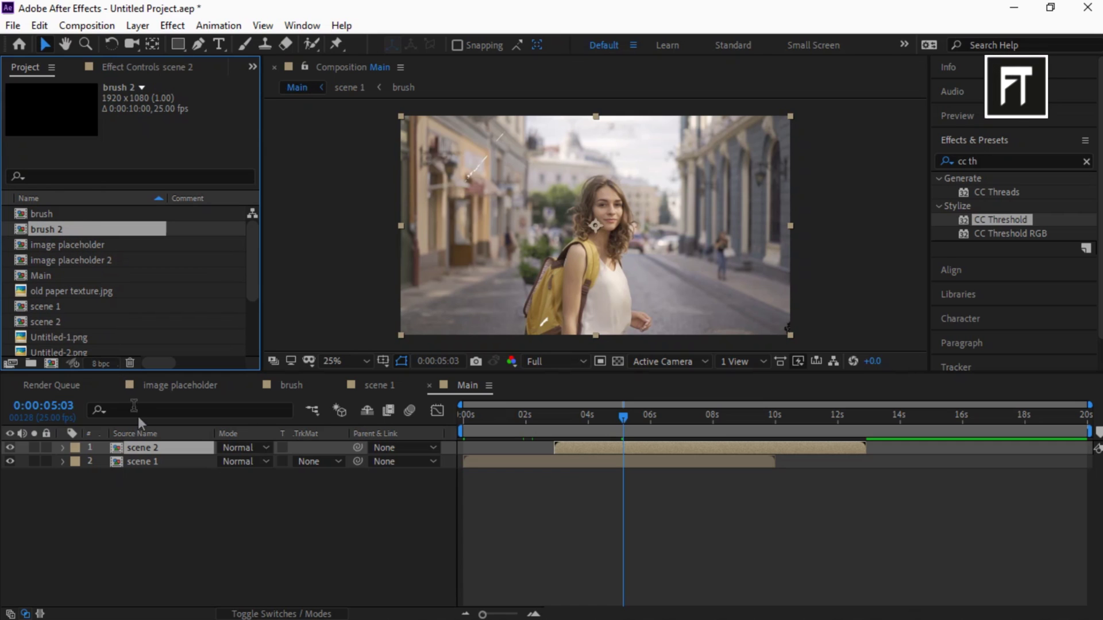
double_click(153, 446)
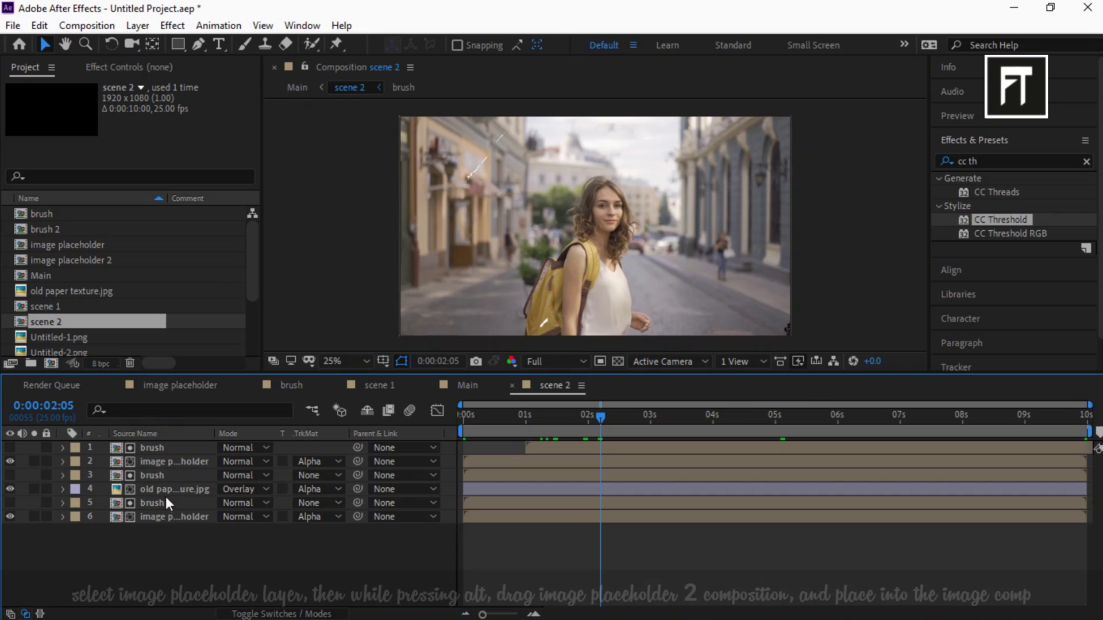
Replace both image placeholder layers in scene 2 with image placeholder 2.
click(168, 516)
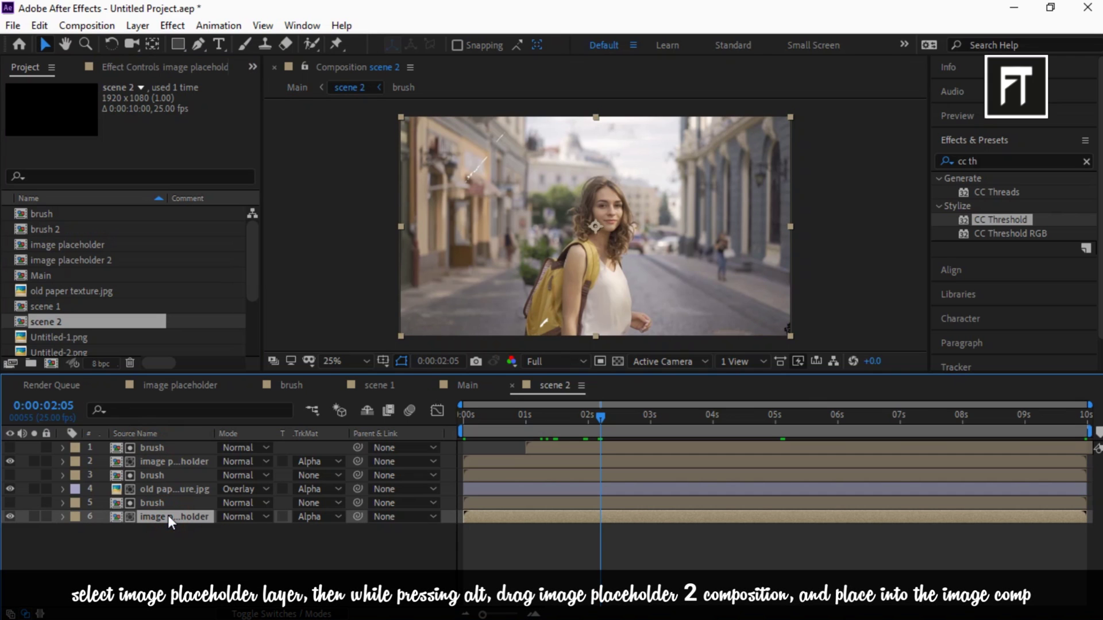
click(93, 260)
drag(92, 256, 170, 515)
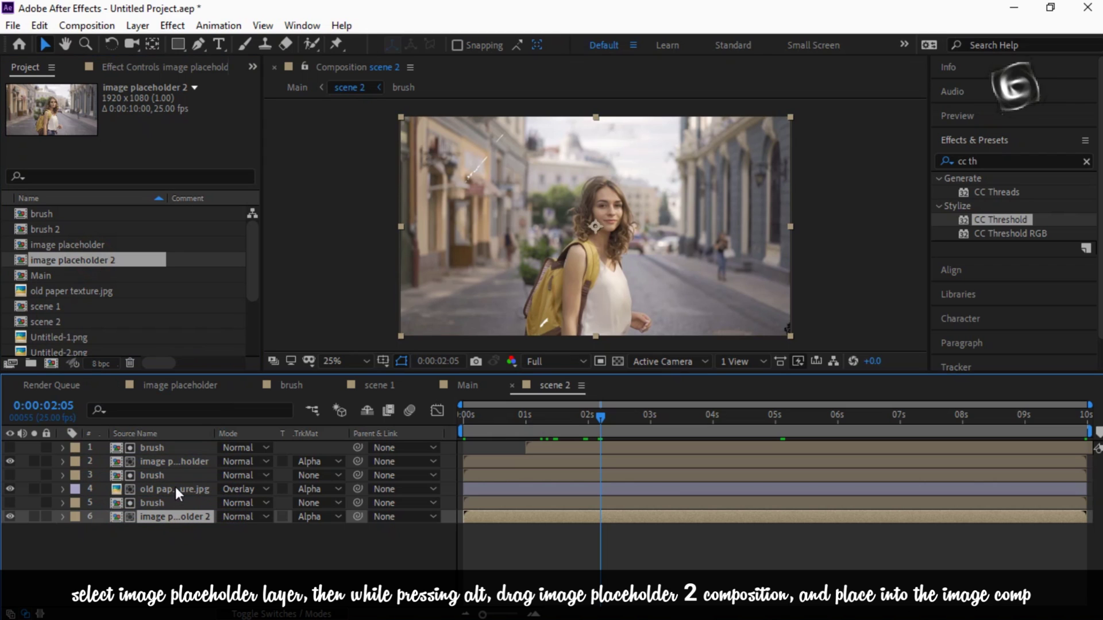
click(177, 460)
drag(78, 264, 146, 462)
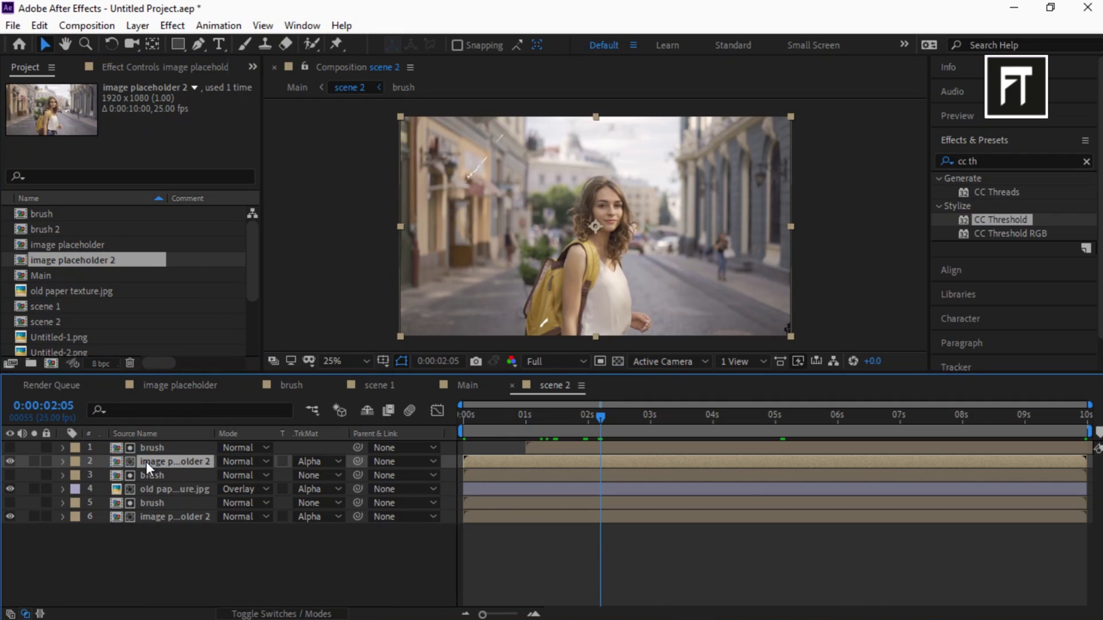
Add the red-dress wooden gate footage on top inside image placeholder 2, then return to scene 2.
double_click(183, 518)
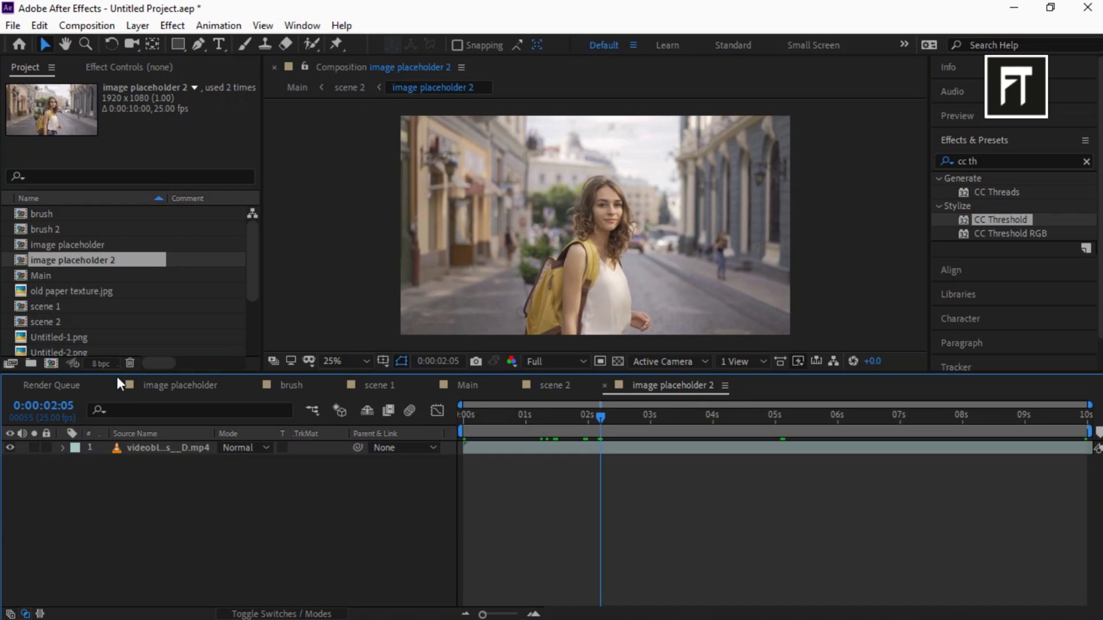
scroll(106, 313, down, 3)
drag(111, 339, 146, 447)
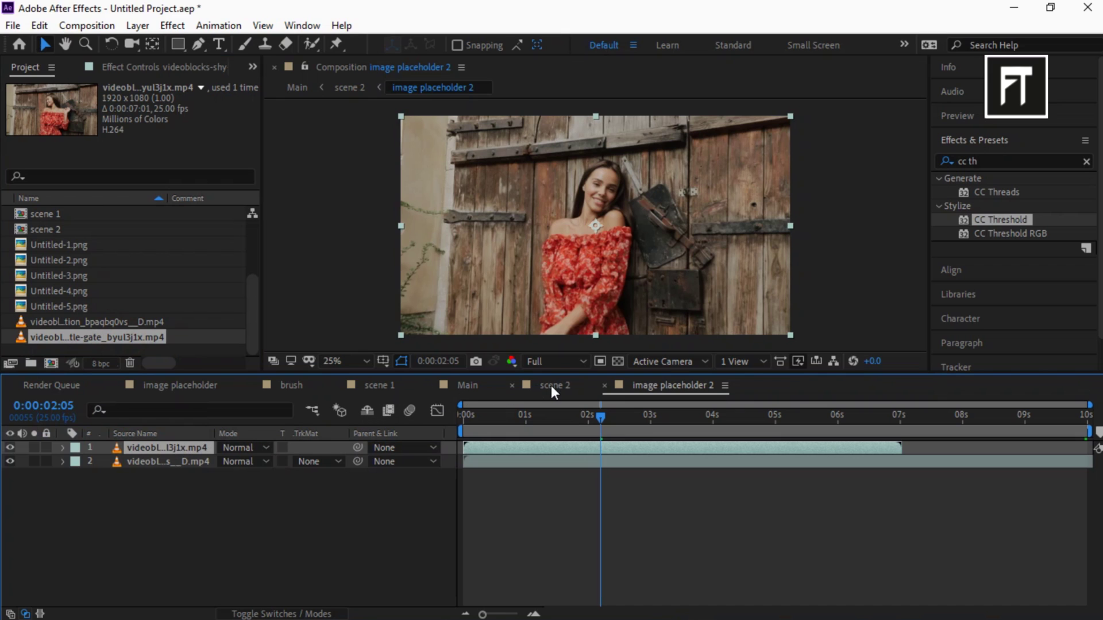
click(550, 385)
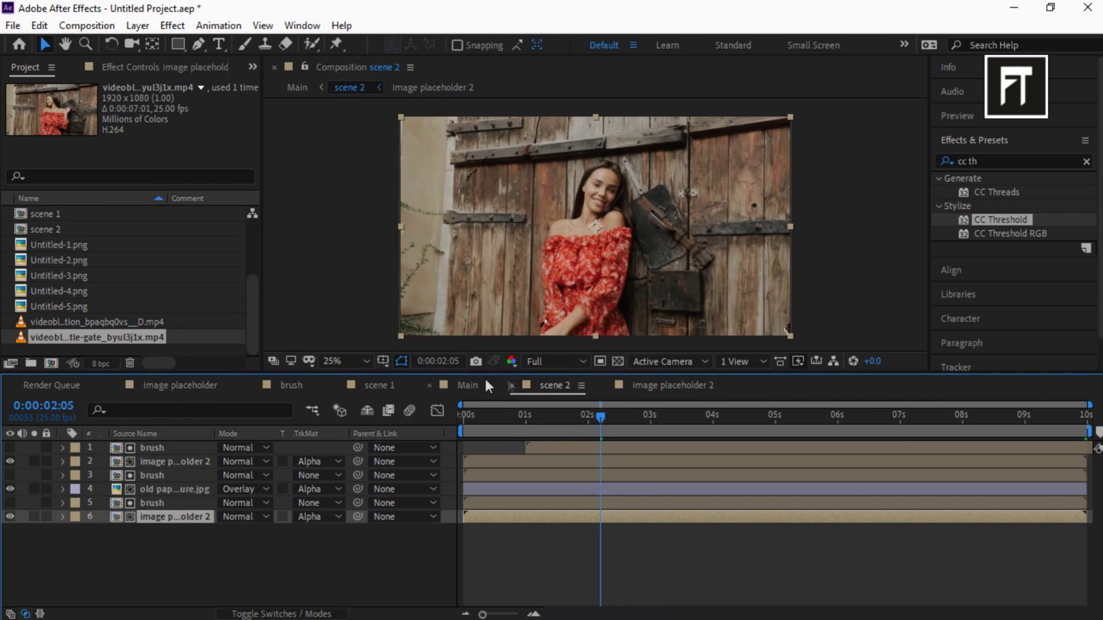
scroll(61, 259, up, 2)
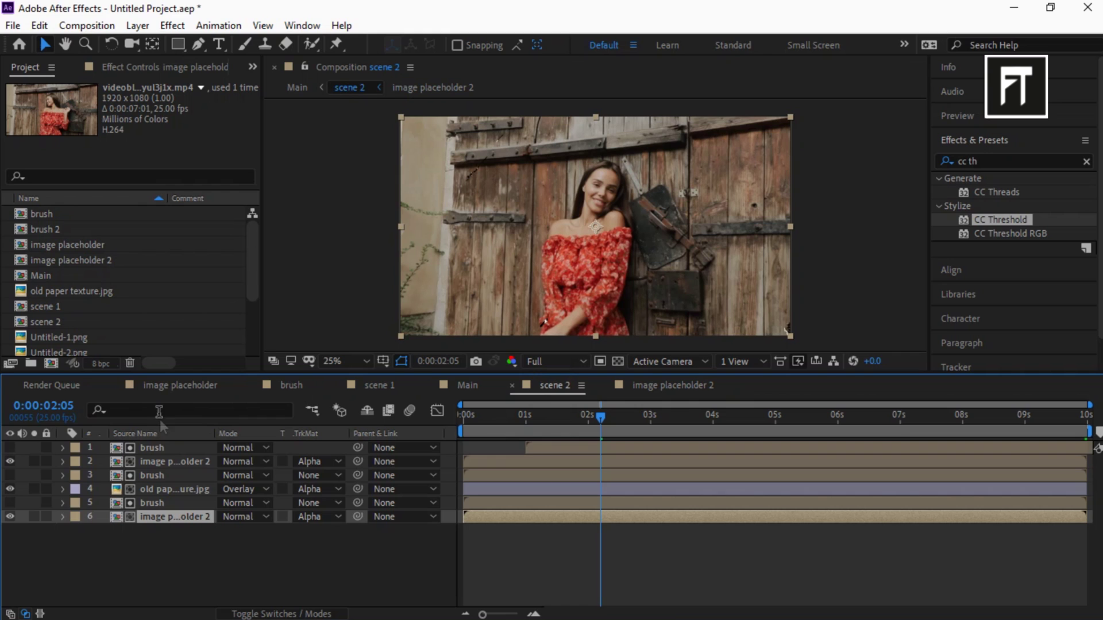
Replace the bottom, middle and top brush layers in scene 2 with brush 2.
click(154, 503)
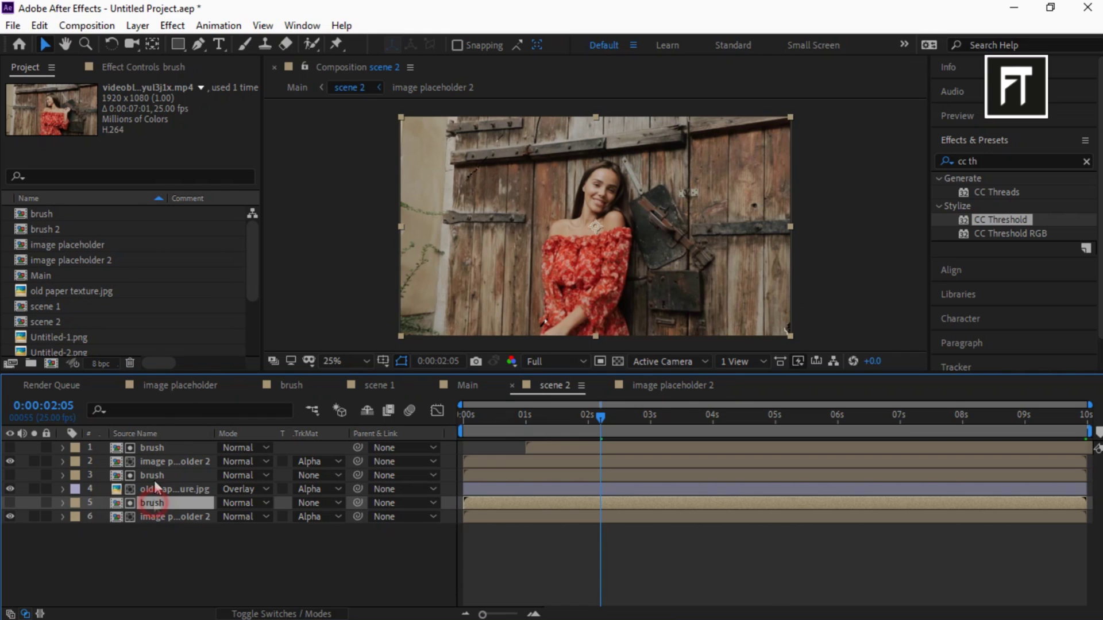
click(78, 231)
drag(78, 229, 163, 502)
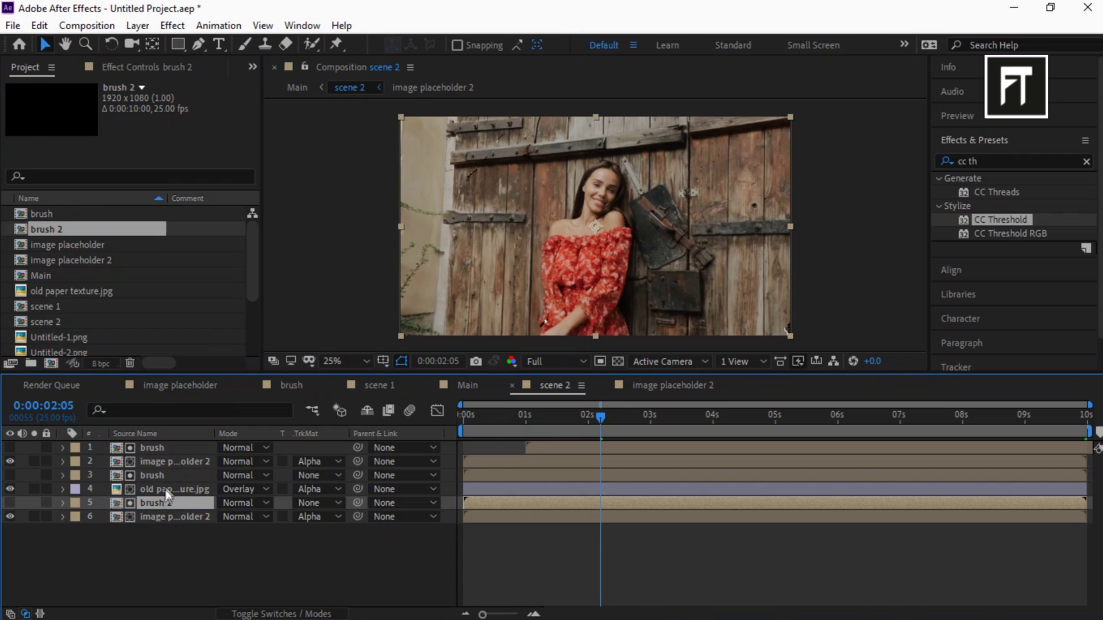
click(168, 477)
mouse_move(81, 232)
mouse_down()
mouse_move(125, 454)
mouse_move(142, 474)
mouse_up()
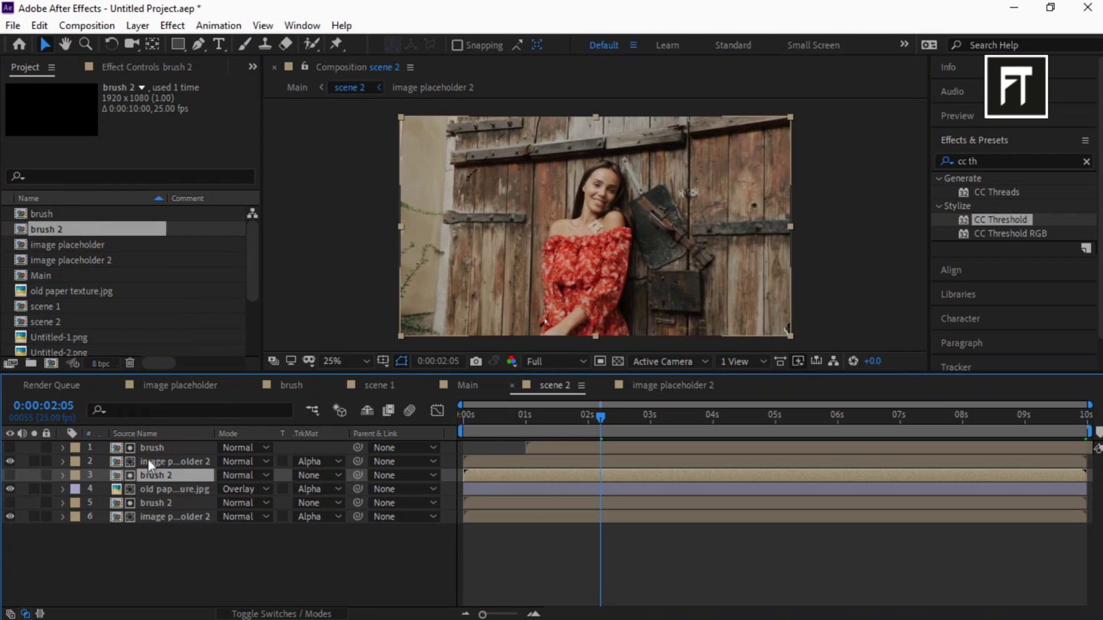
click(148, 448)
drag(81, 233, 171, 446)
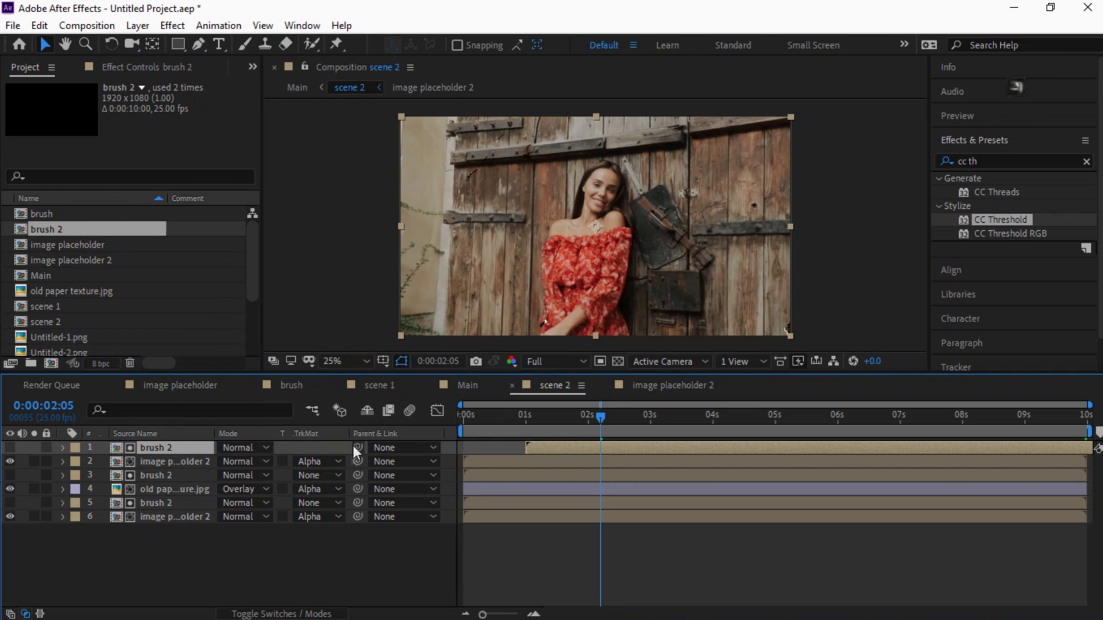
Set all five stroke layers' rotation to 0°, nudge the Untitled-5 stroke up, and return to Main.
click(171, 504)
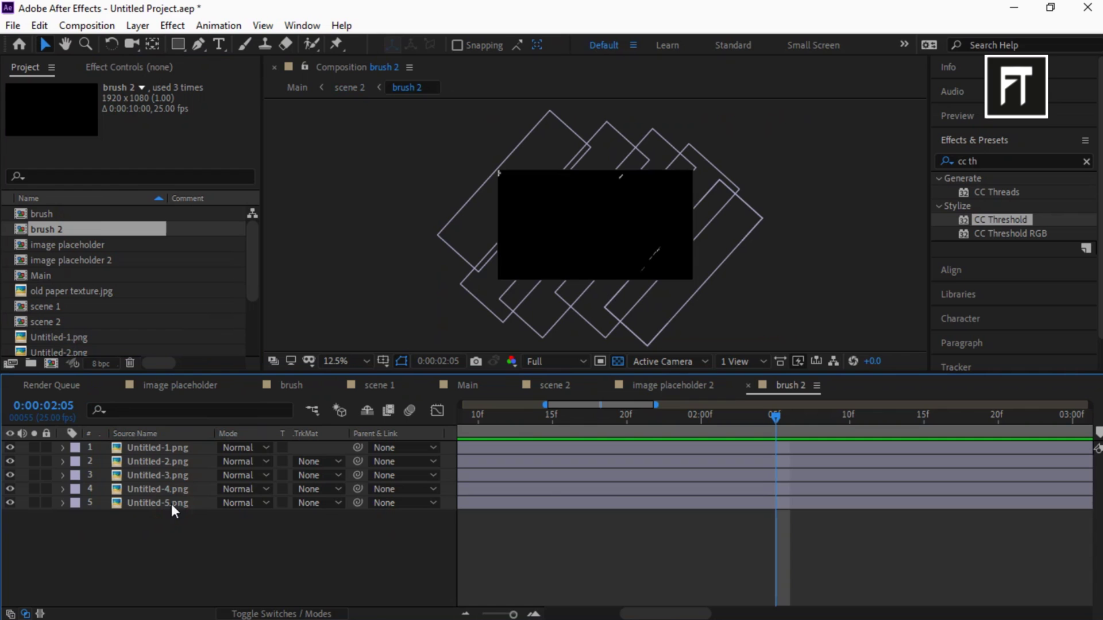
key(r)
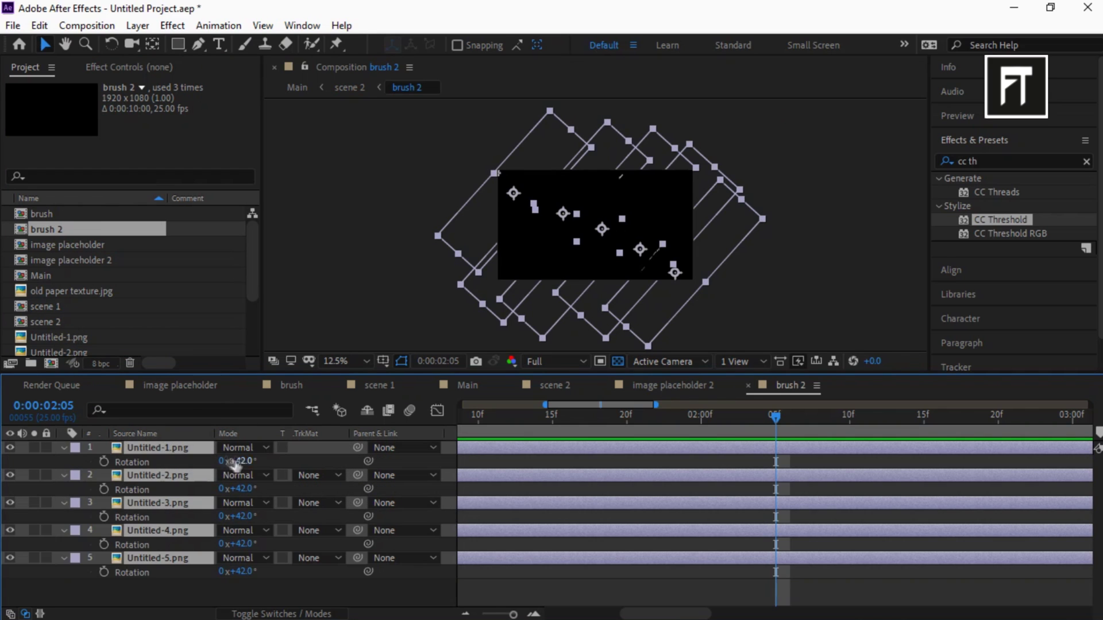
click(235, 461)
text(0)
key(Return)
click(152, 598)
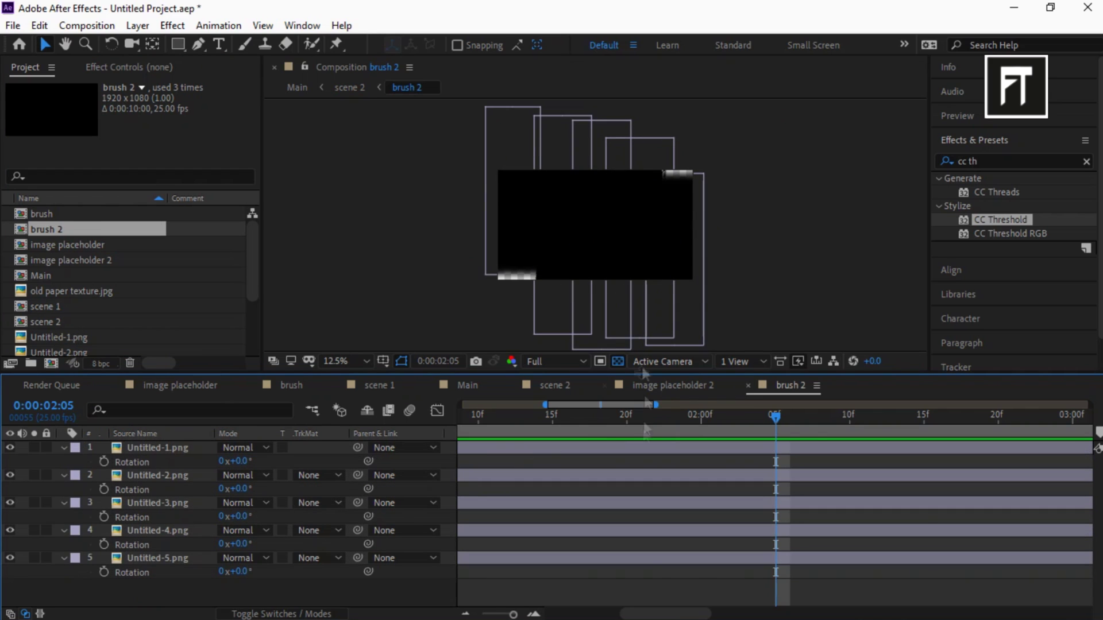
key(Page_Down)
click(514, 218)
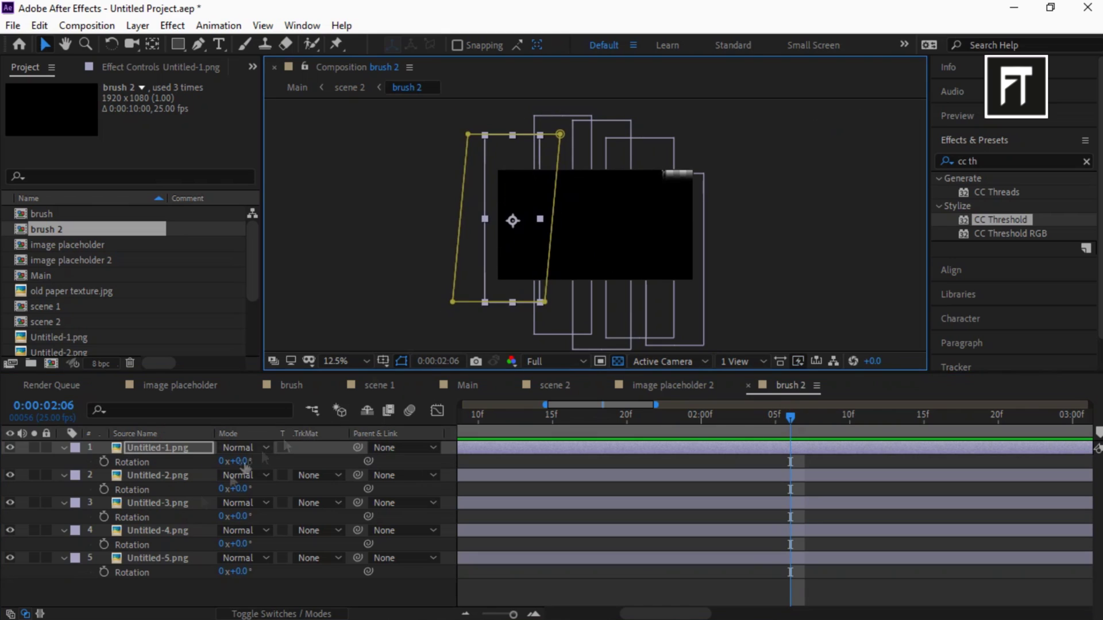
drag(674, 272, 675, 243)
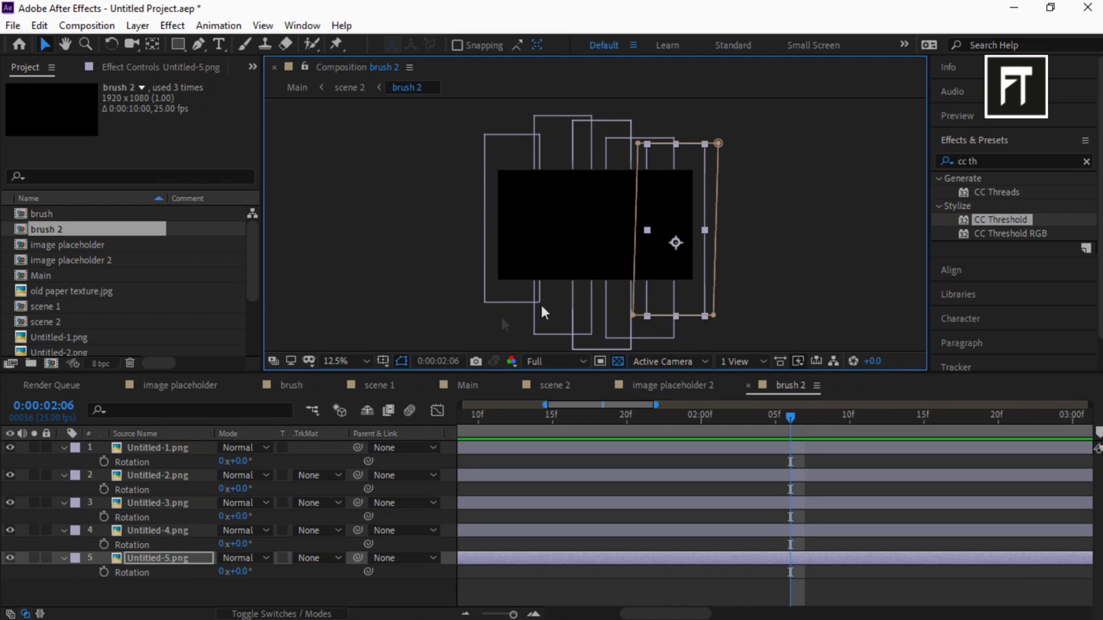
click(465, 385)
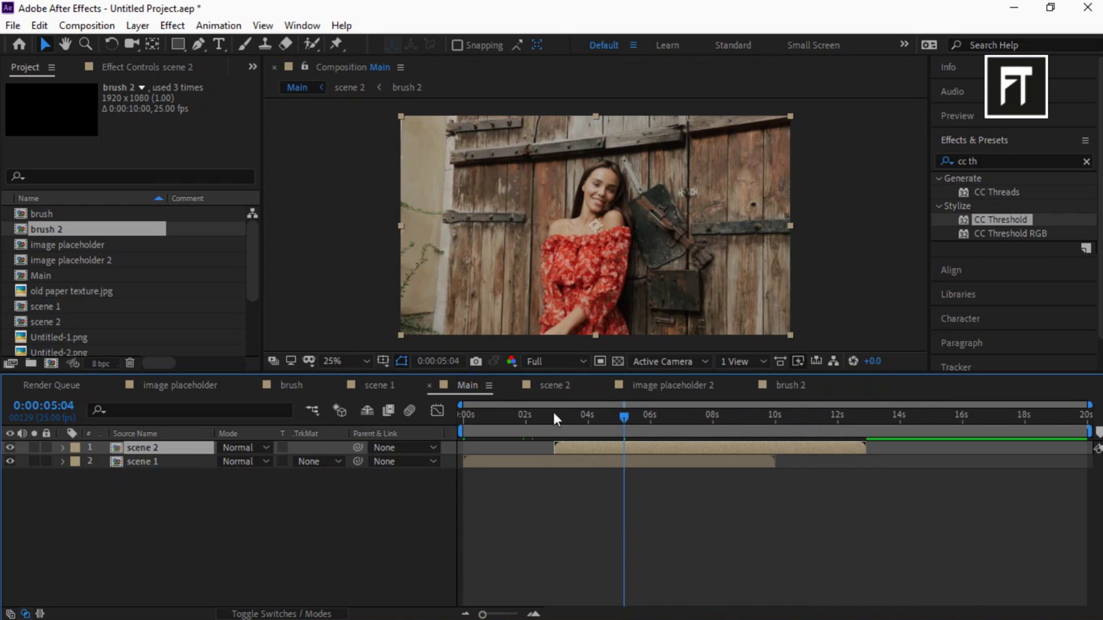
Preview Main from 0:00 and stop playback around 5 seconds.
drag(554, 414, 458, 415)
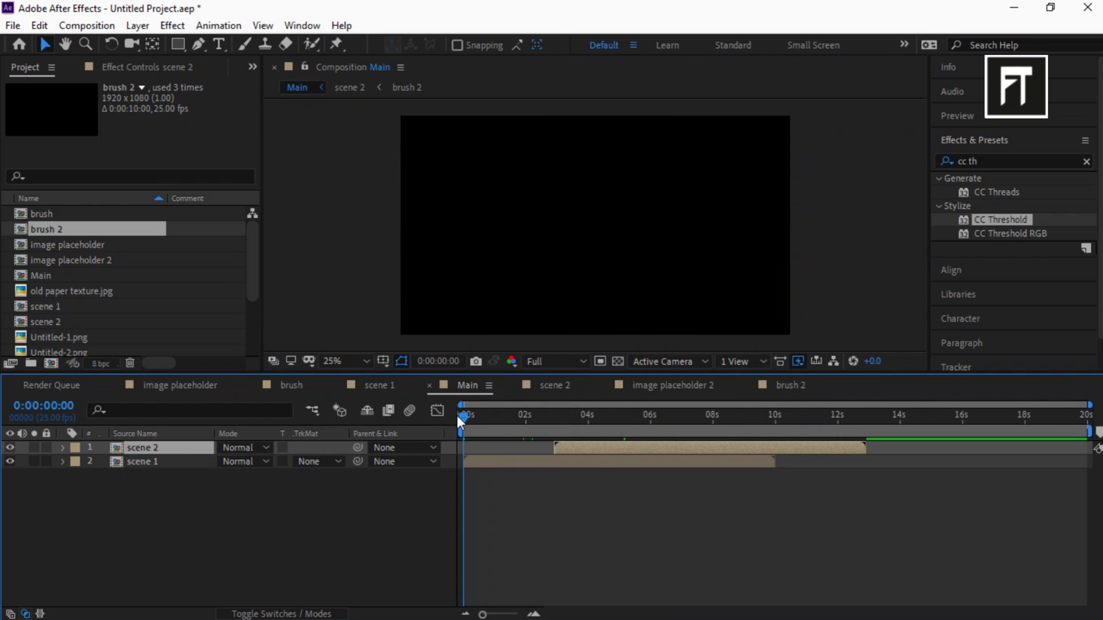
click(957, 115)
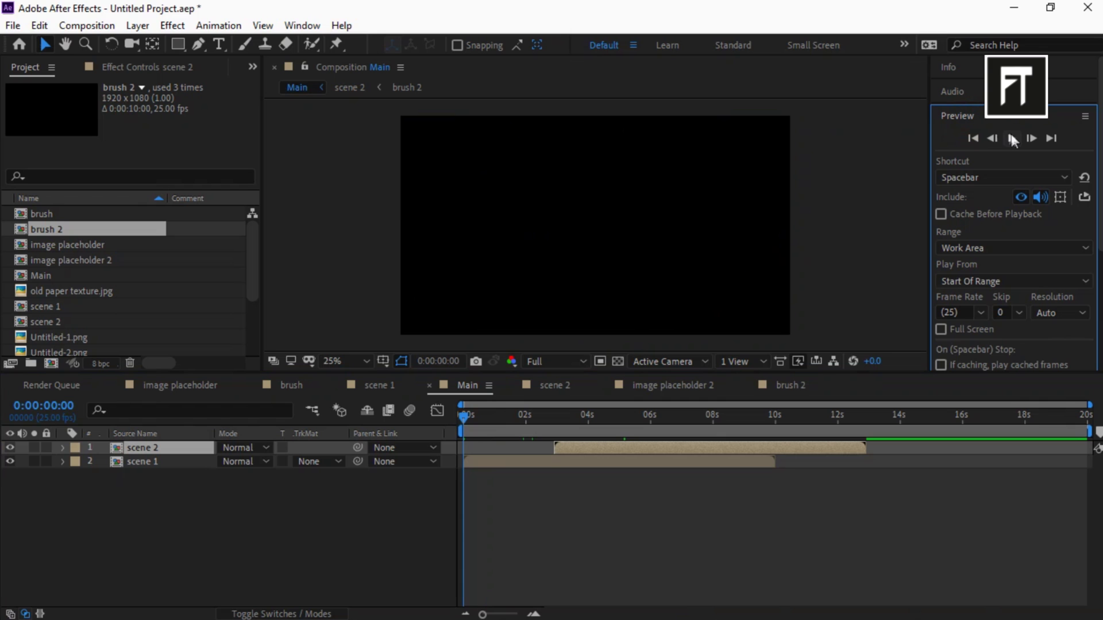
click(1012, 136)
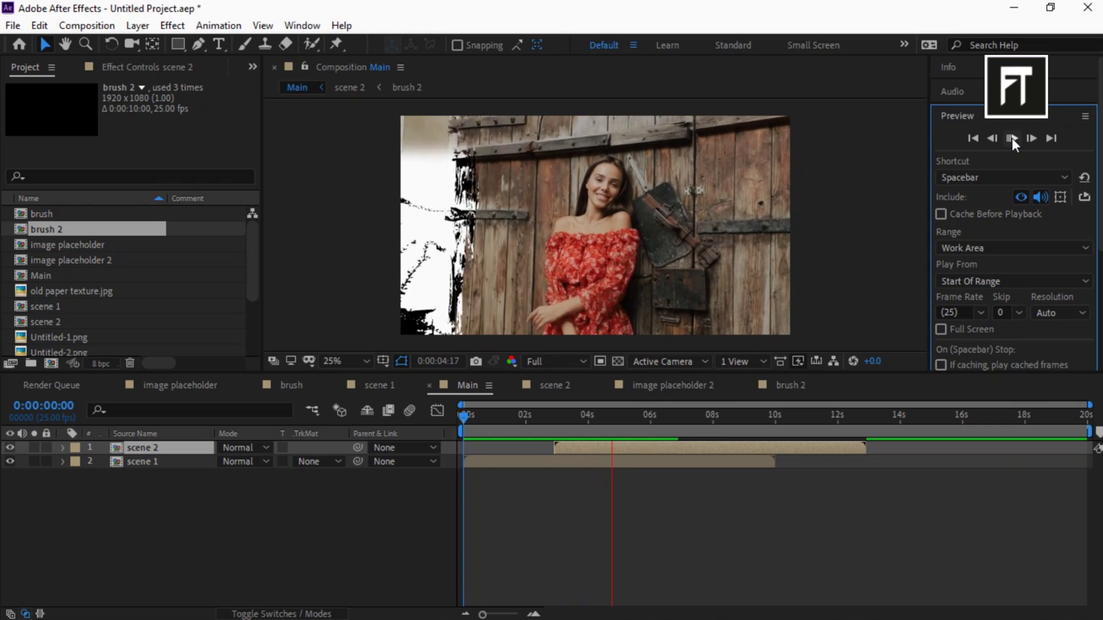
click(1011, 138)
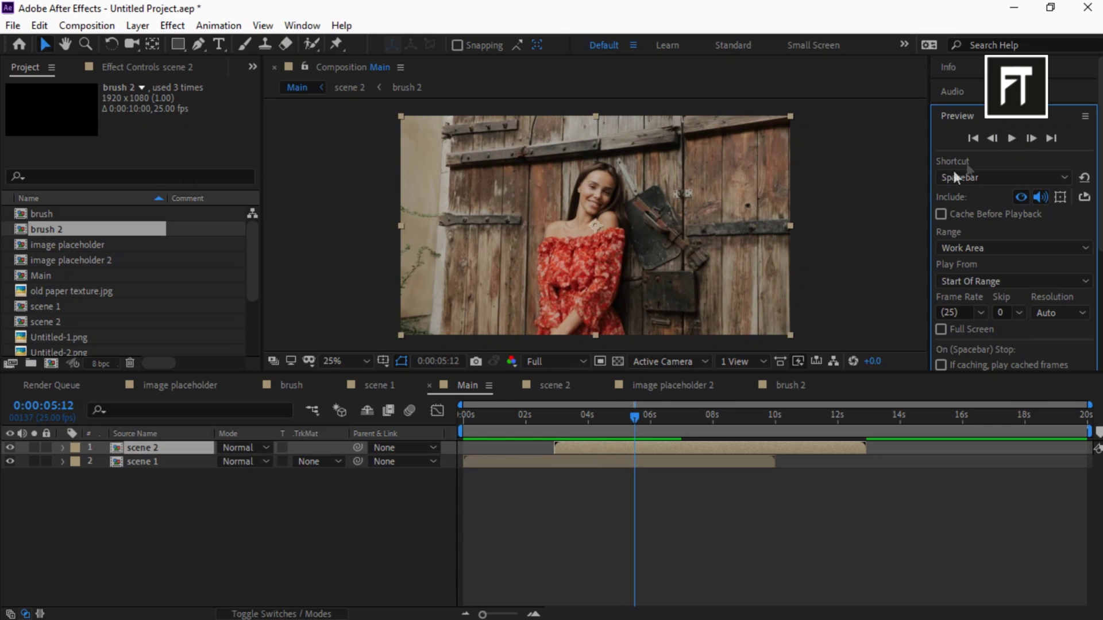
Add a new adjustment layer on top of both scenes in Main.
right_click(199, 505)
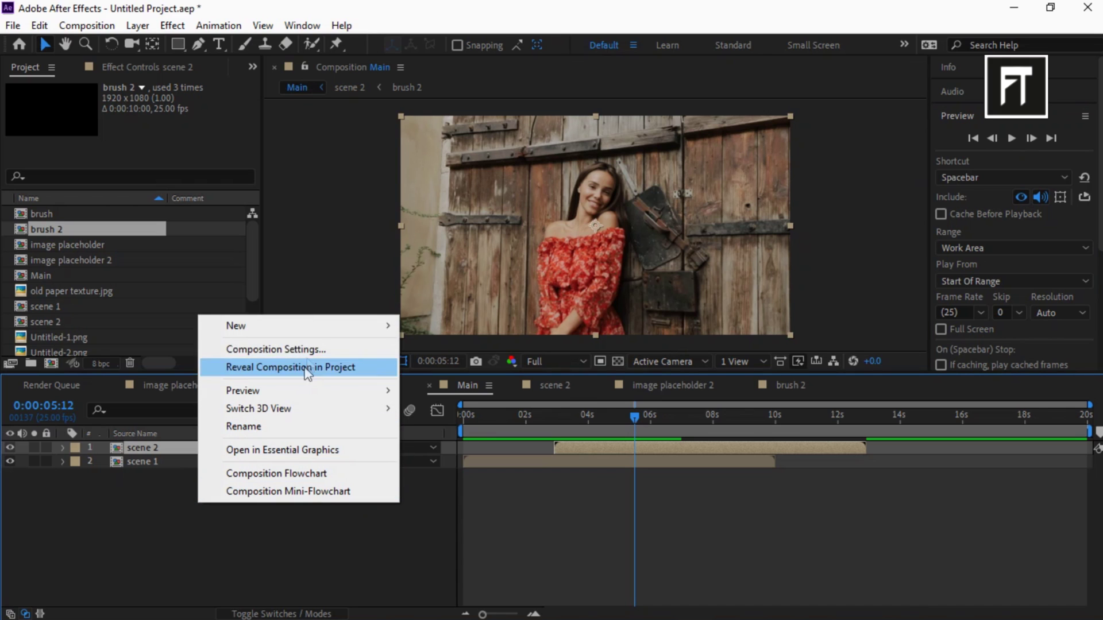
mouse_move(330, 328)
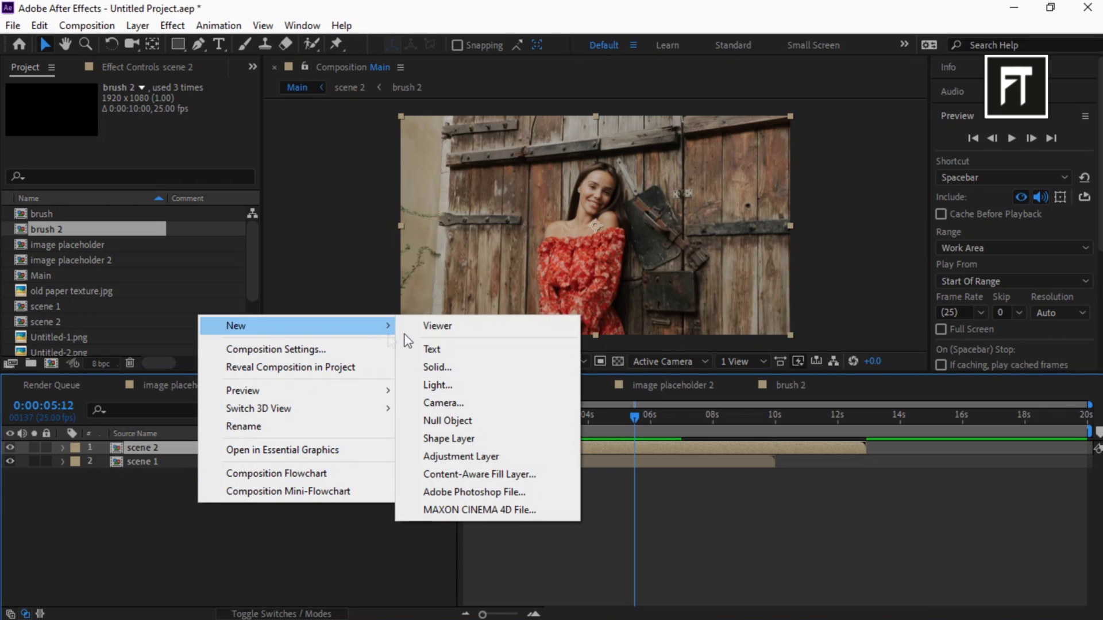
click(463, 450)
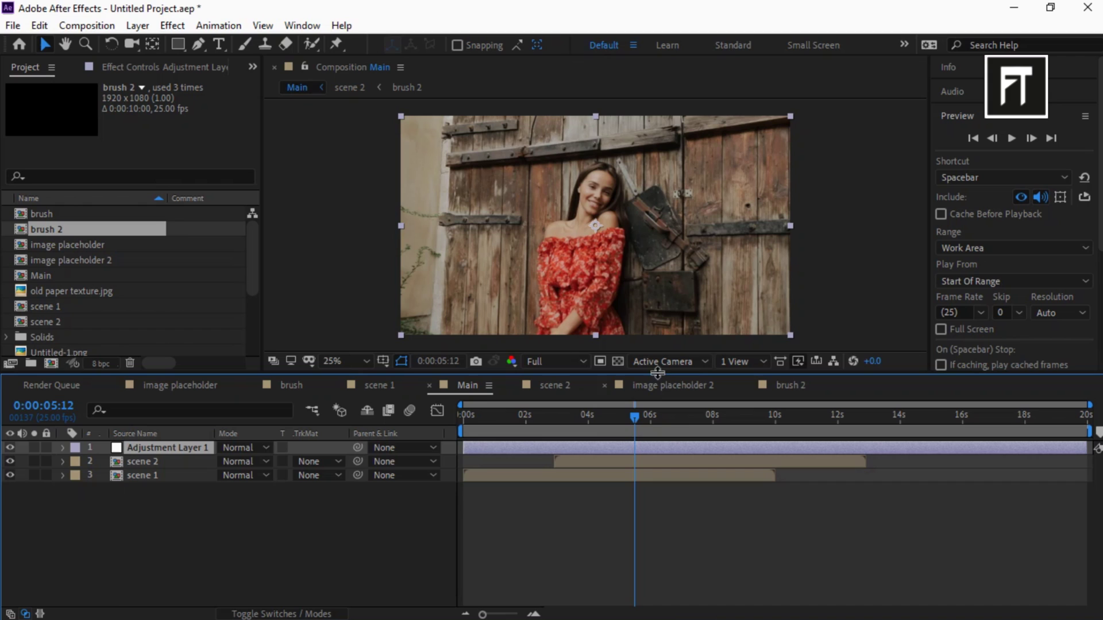
Apply Photo Filter to the adjustment layer with Density set to 40%.
click(978, 121)
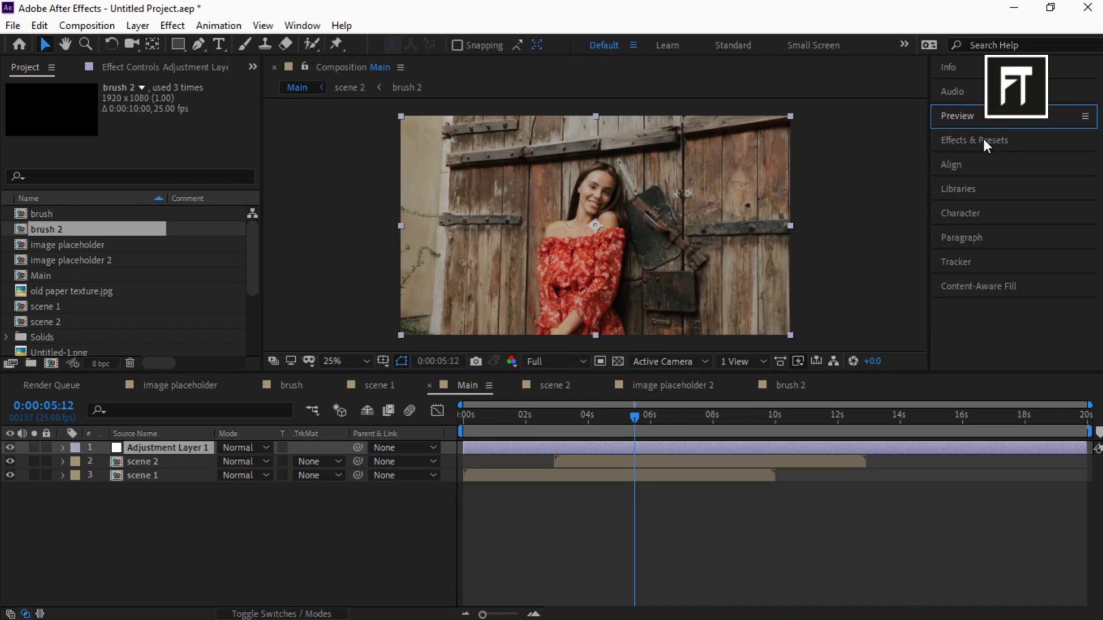
click(983, 139)
drag(983, 158, 945, 162)
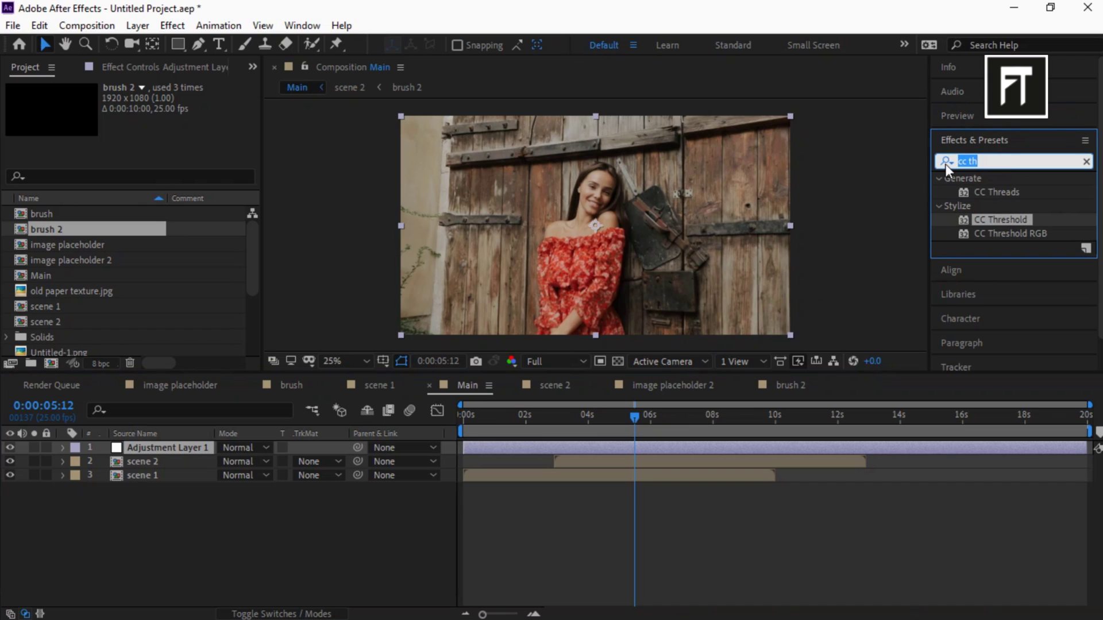
text(phot)
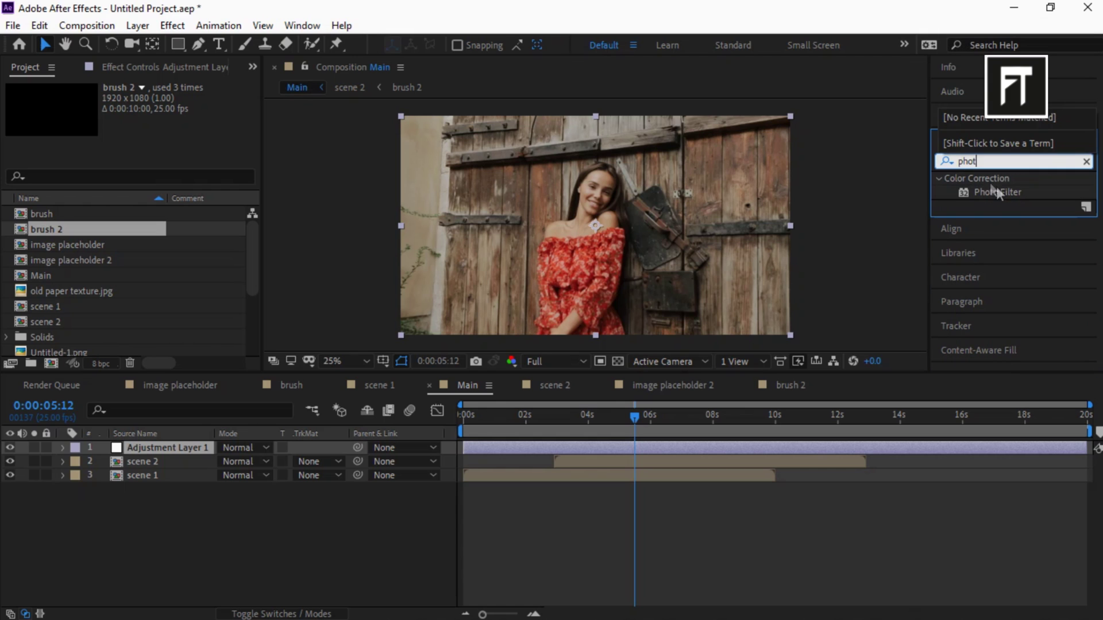
drag(997, 192, 178, 447)
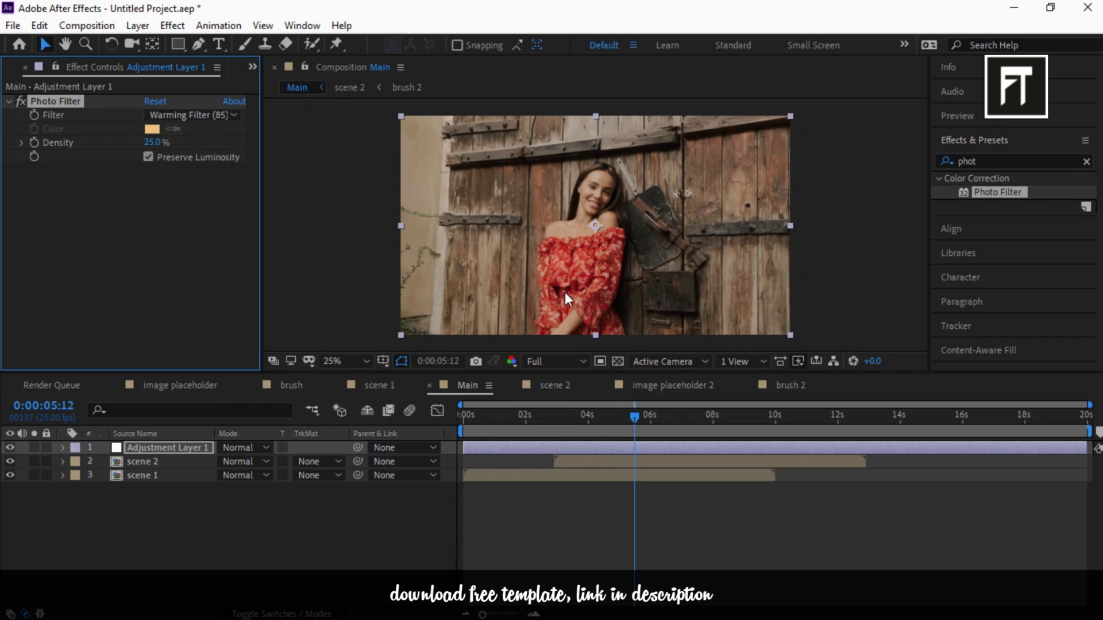
click(158, 143)
text(40)
key(Return)
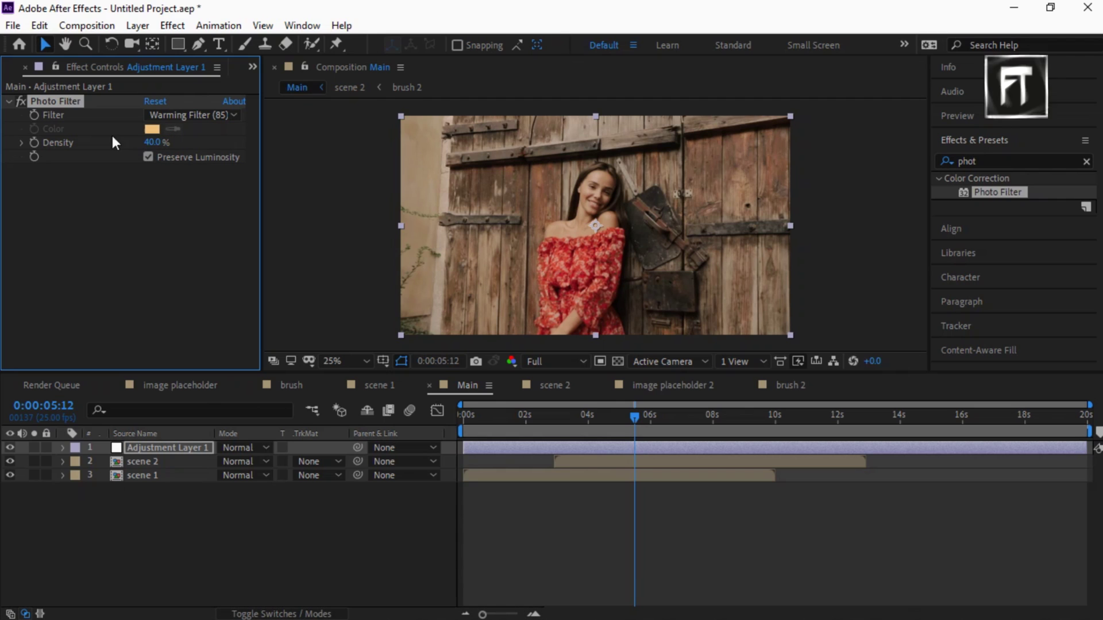
Apply Curves to the adjustment layer and pull the RGB curve down to darken.
click(8, 101)
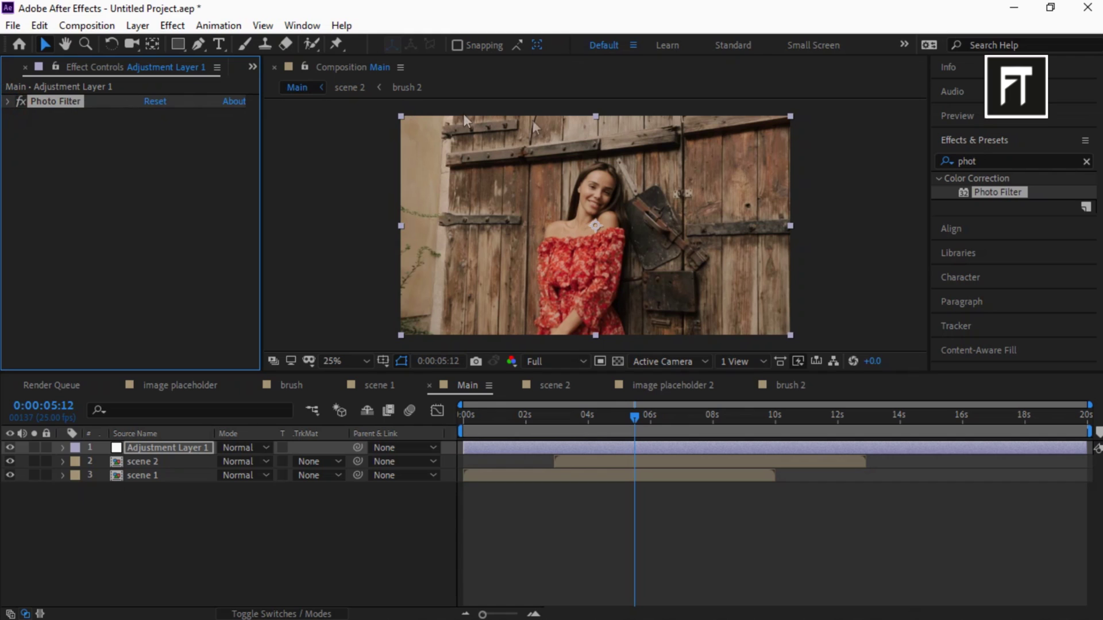
click(992, 163)
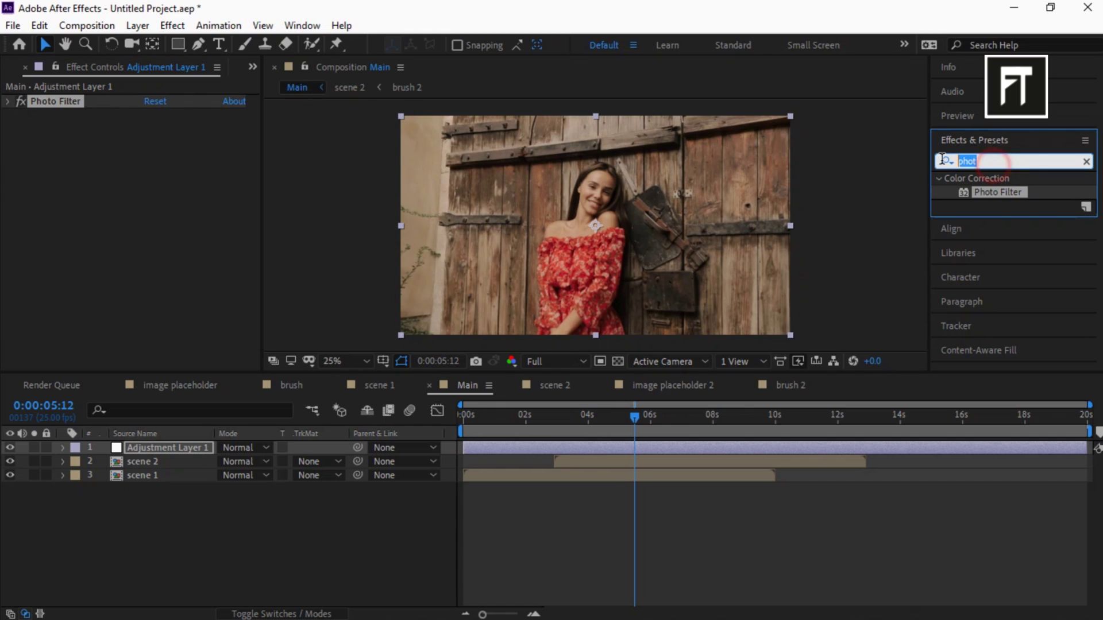
text(curves)
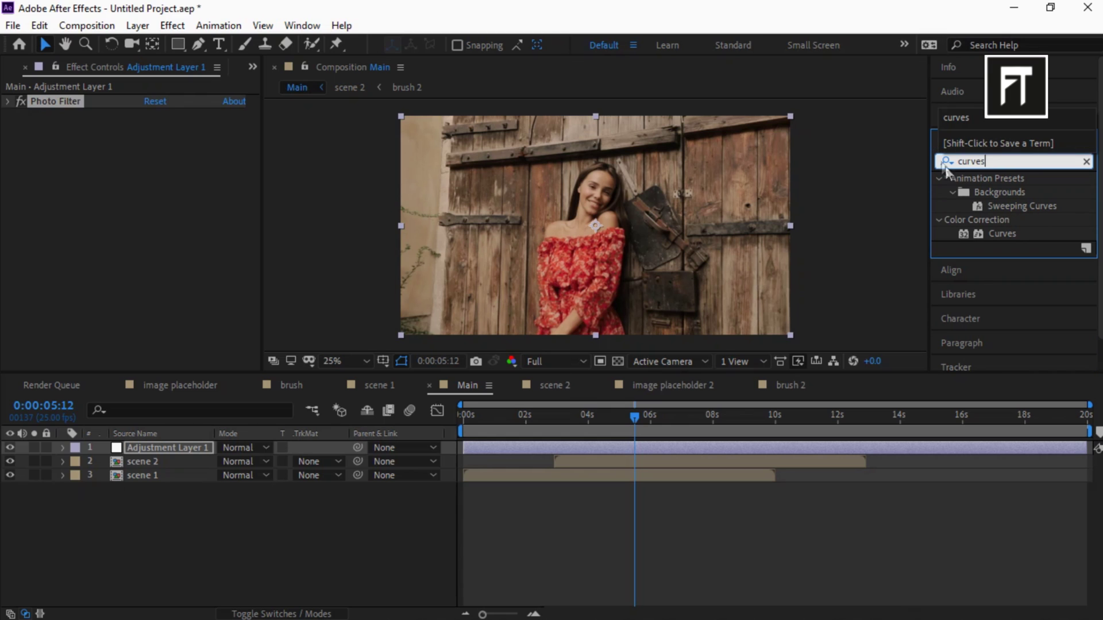
drag(1001, 233, 146, 448)
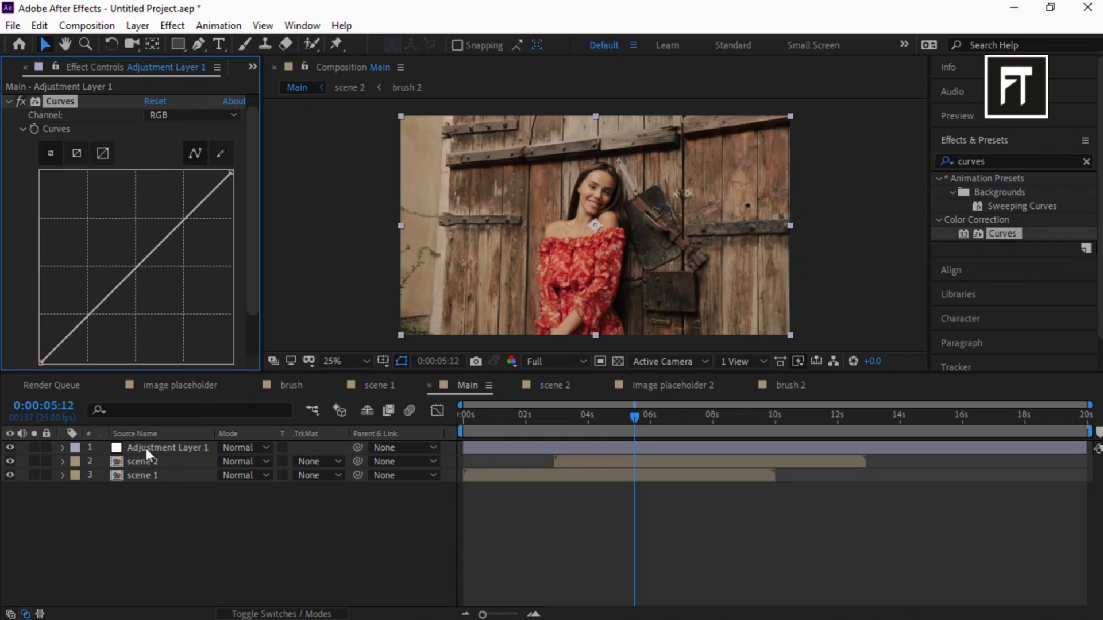
scroll(131, 305, down, 3)
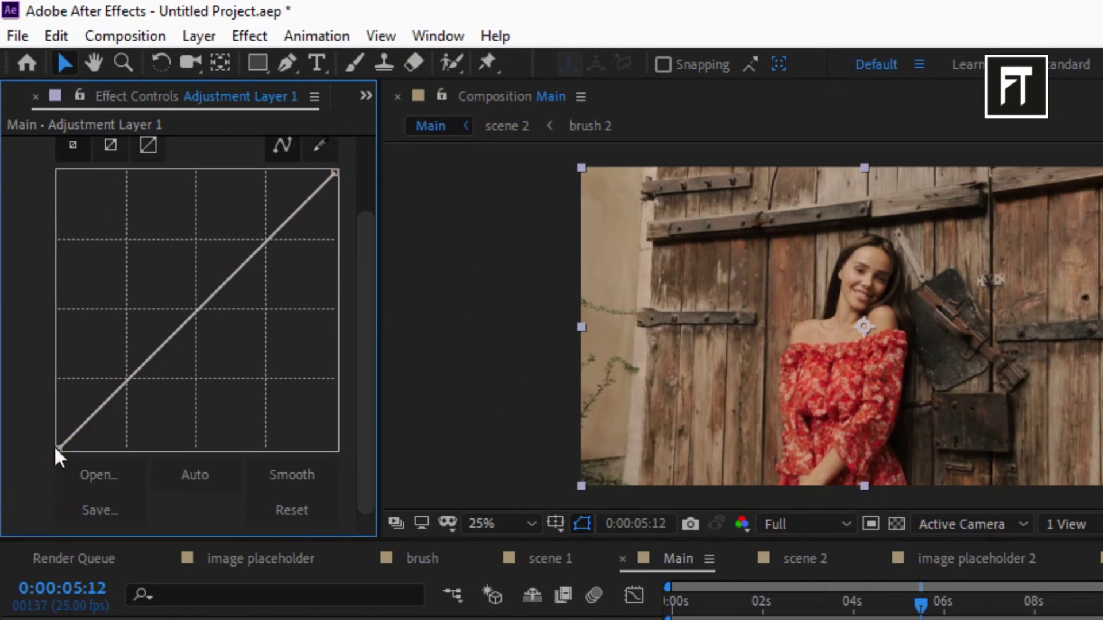
drag(59, 447, 136, 395)
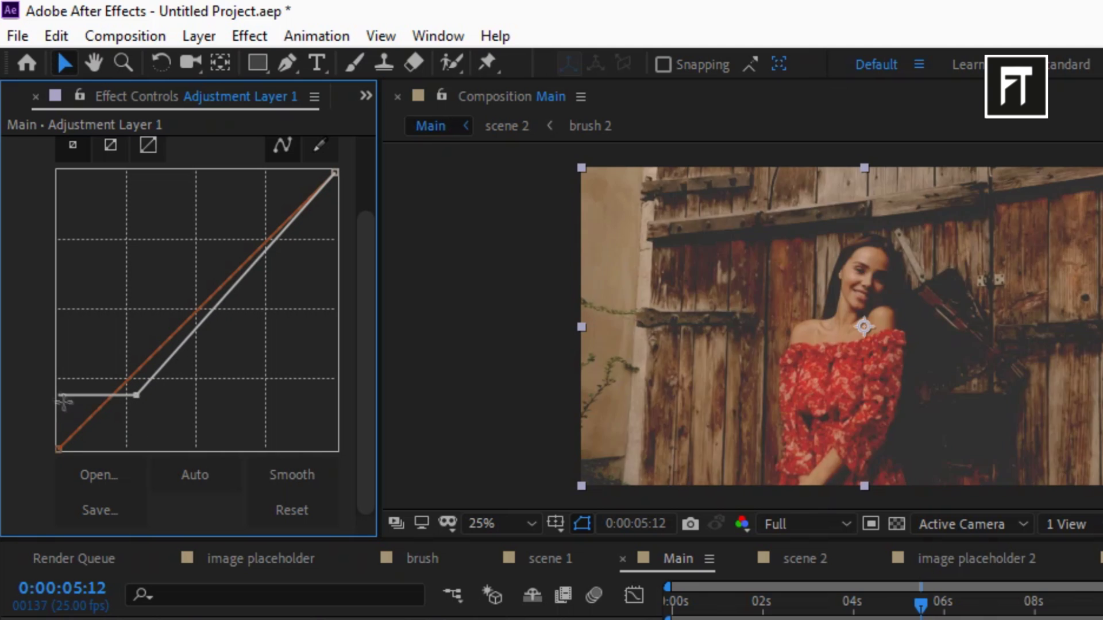
Raise the Blue channel's black point in Curves and check the grade at an earlier frame.
click(80, 428)
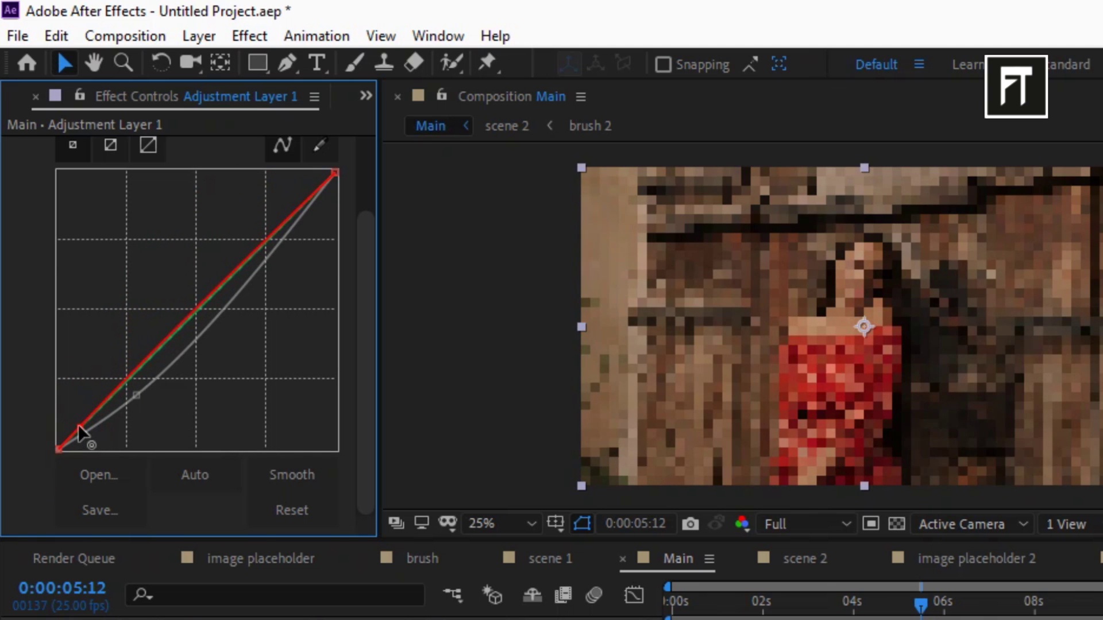
scroll(172, 374, up, 3)
click(287, 186)
click(279, 211)
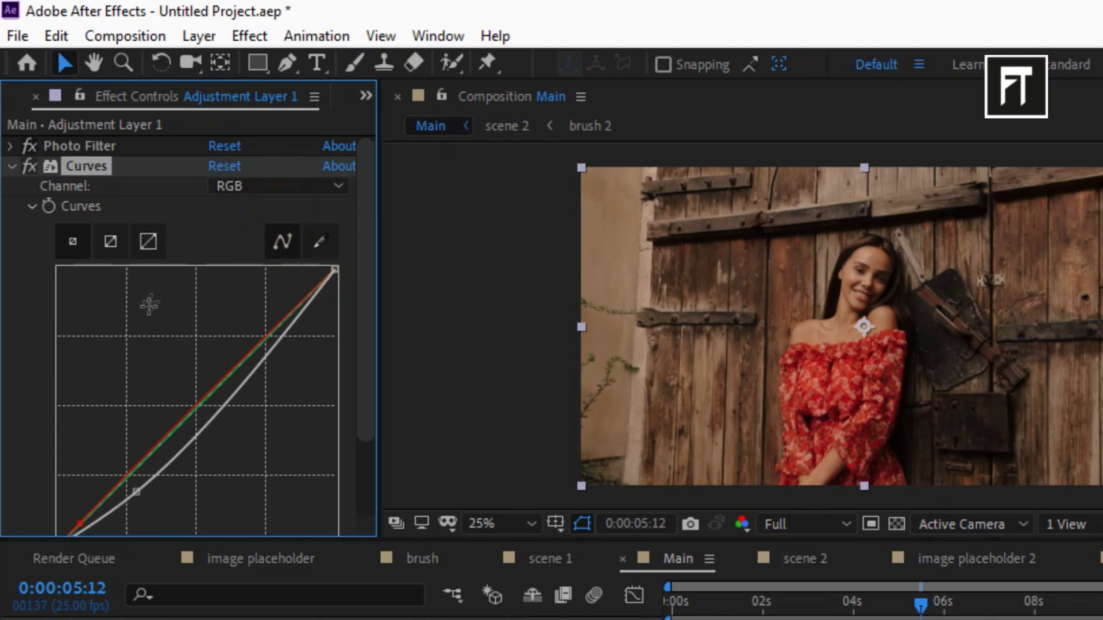
scroll(151, 306, down, 3)
scroll(151, 308, up, 3)
click(256, 186)
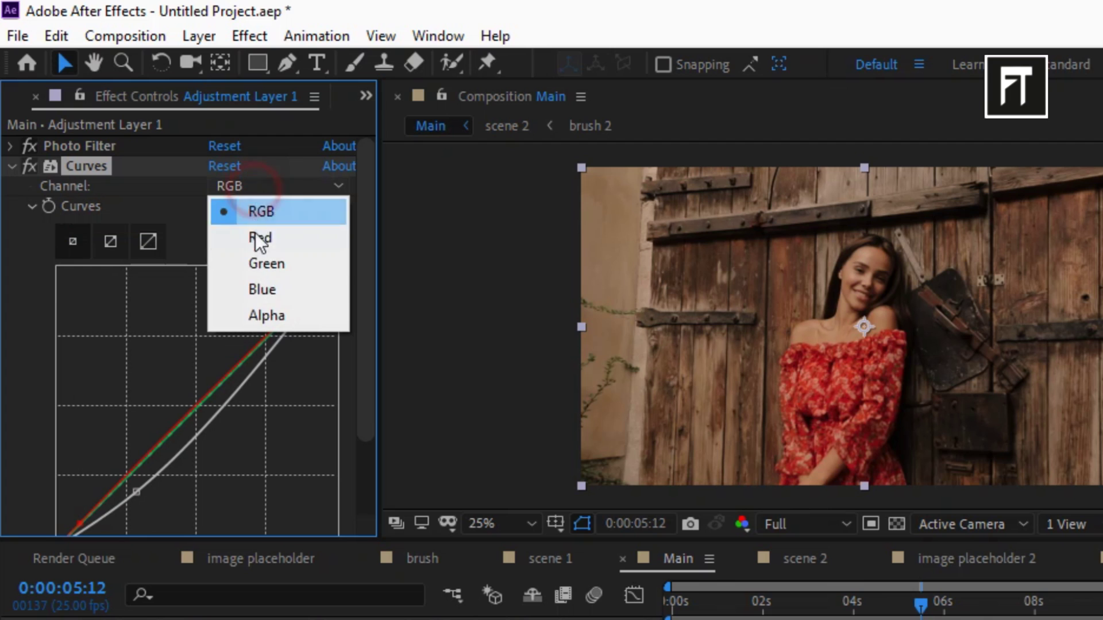
click(258, 287)
scroll(213, 297, down, 3)
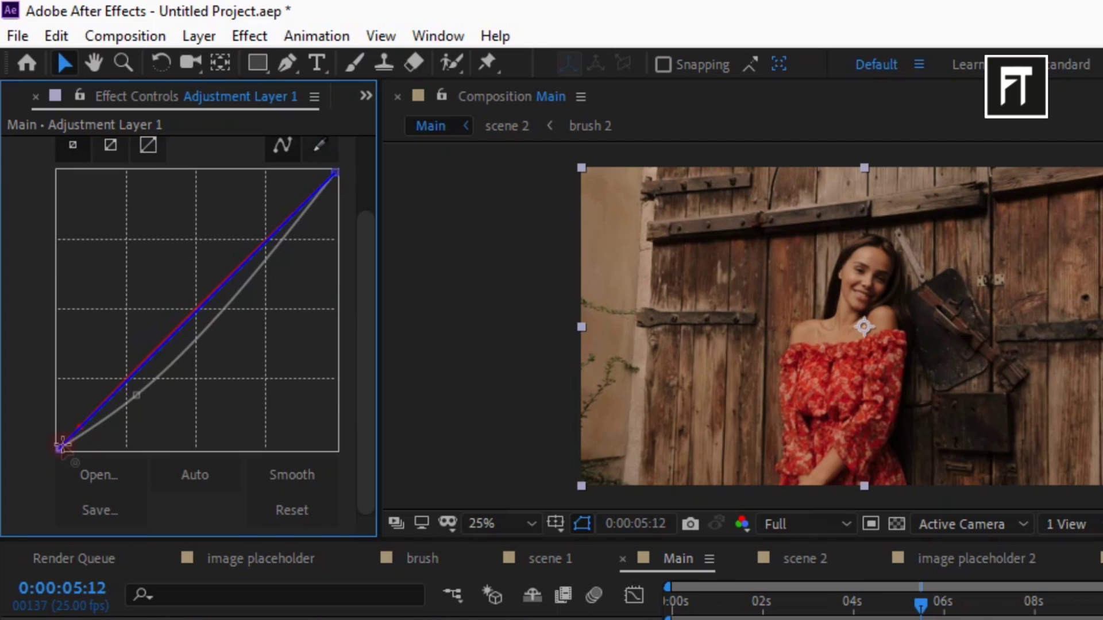
drag(54, 450, 57, 432)
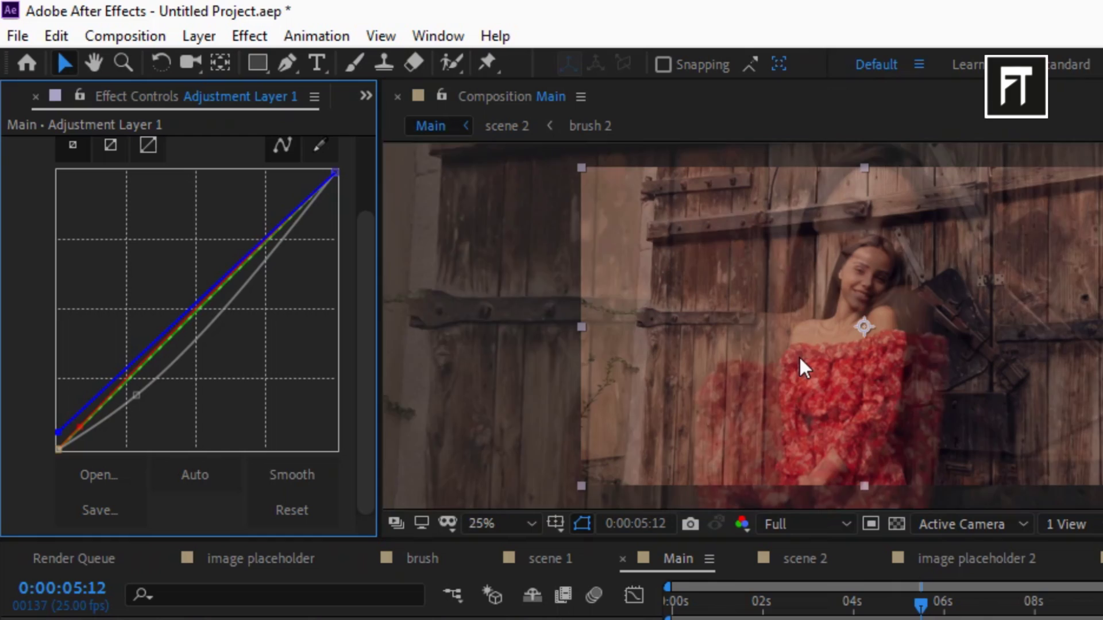
click(761, 603)
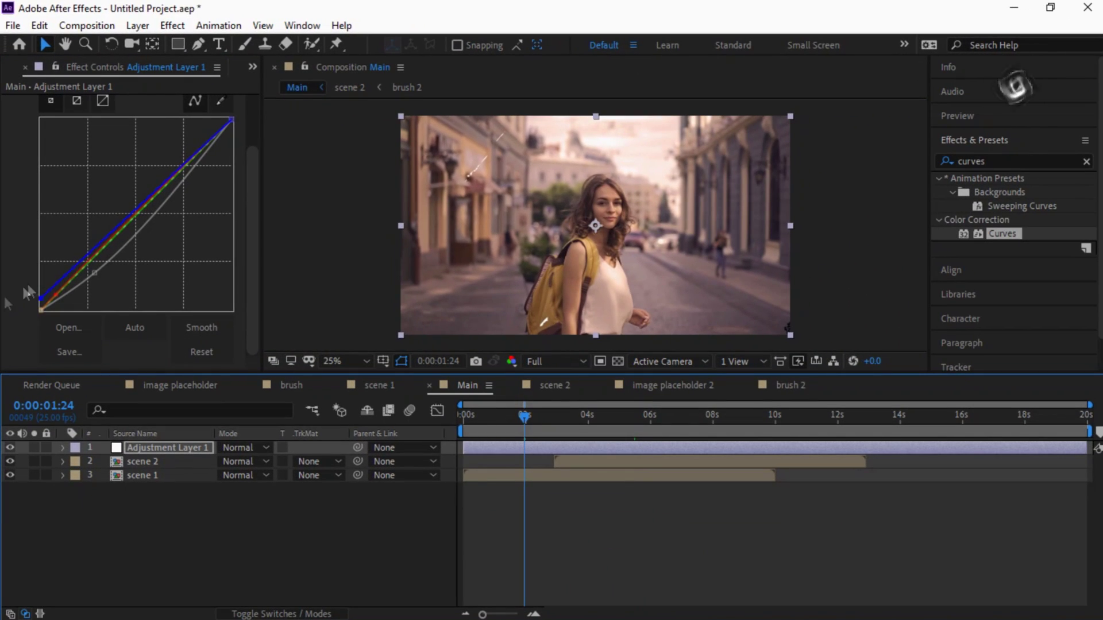
Collapse the Curves settings, rewind Main to 0:00, show the Project panel and open Preview options.
scroll(8, 304, up, 5)
click(6, 115)
drag(481, 413, 449, 415)
click(253, 66)
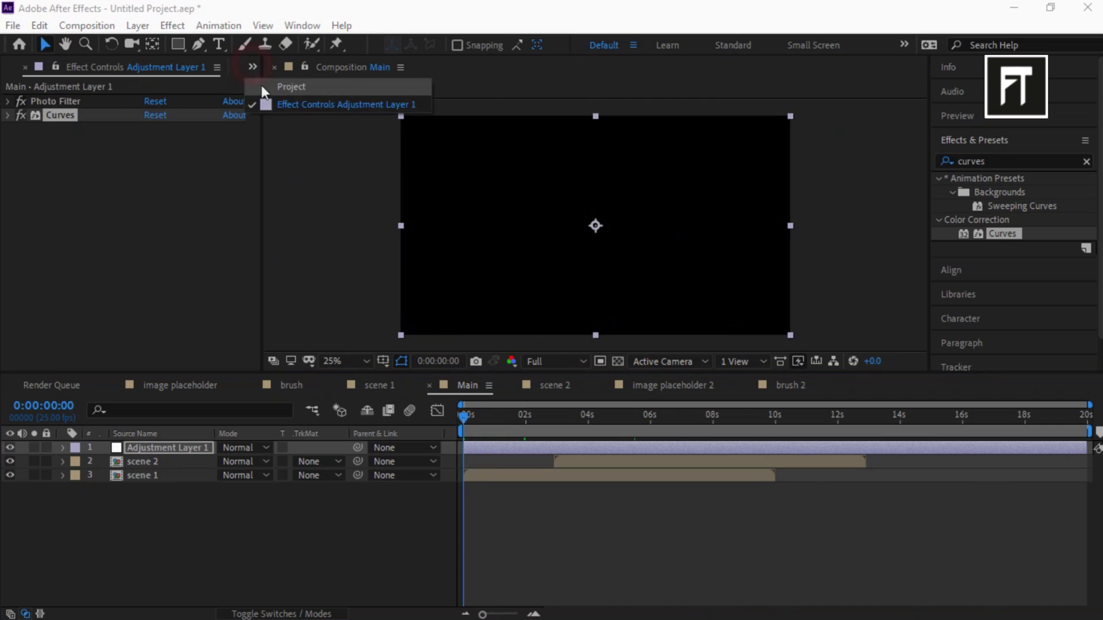
click(282, 87)
click(958, 116)
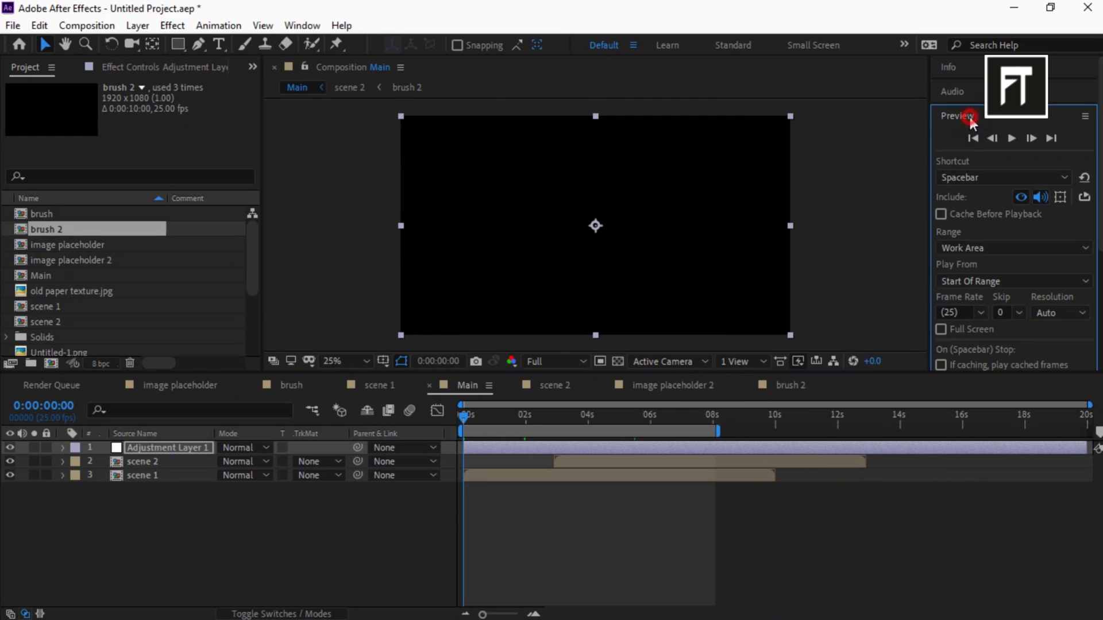